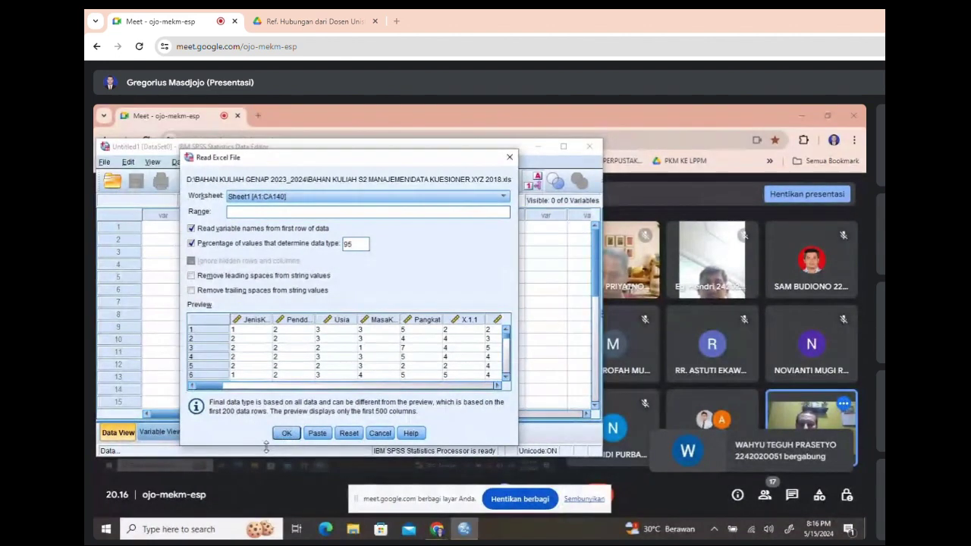
# Import Sheet1 of DATA KUESIONER XYZ 2018.xls with variable names from the first row, and minimize the output viewer to leave the data editor in front
pyautogui.click(287, 434)
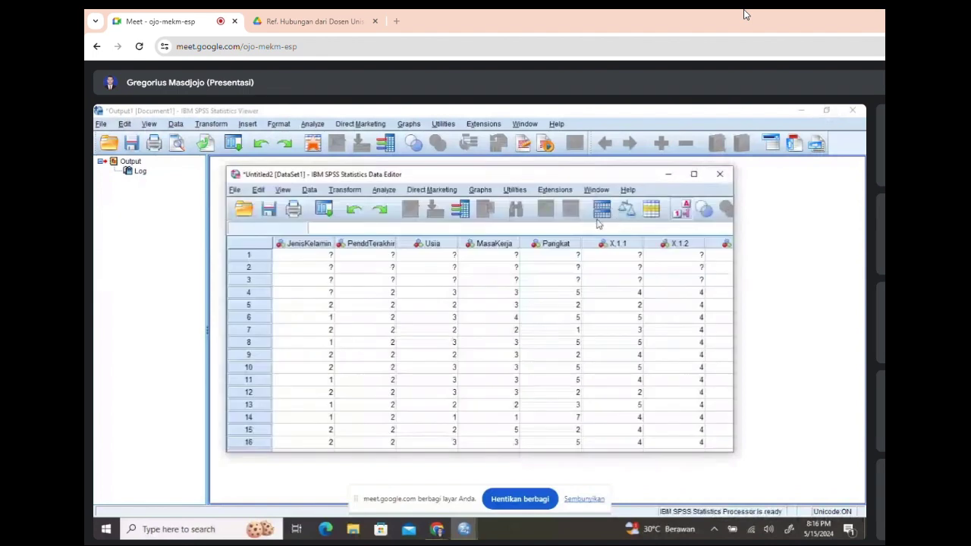
pyautogui.moveTo(536, 180); pyautogui.dragTo(408, 162)
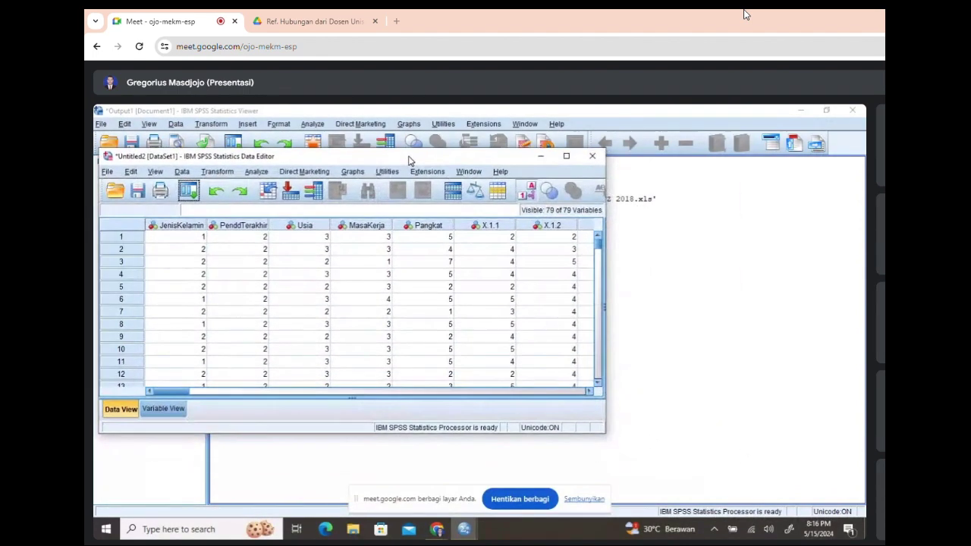
pyautogui.click(828, 111)
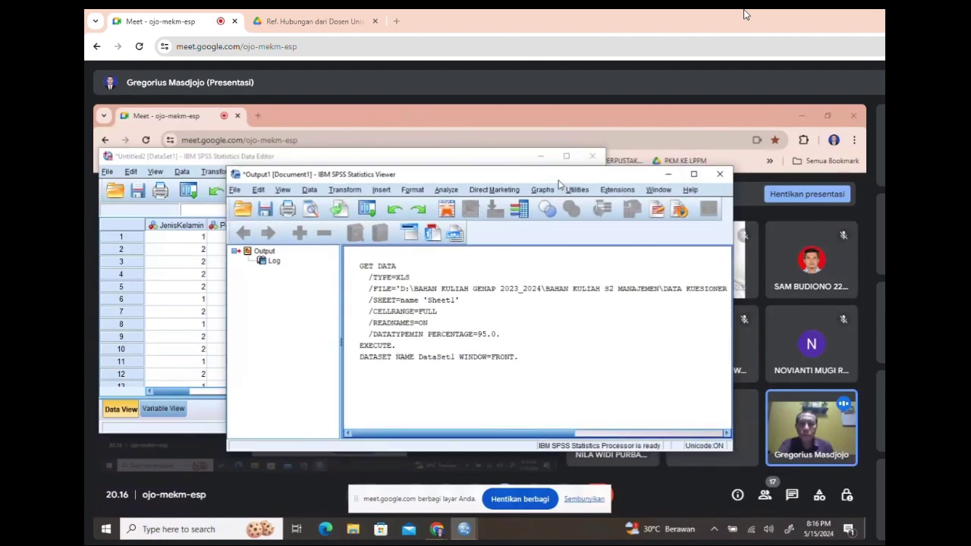
pyautogui.moveTo(559, 183); pyautogui.dragTo(448, 174)
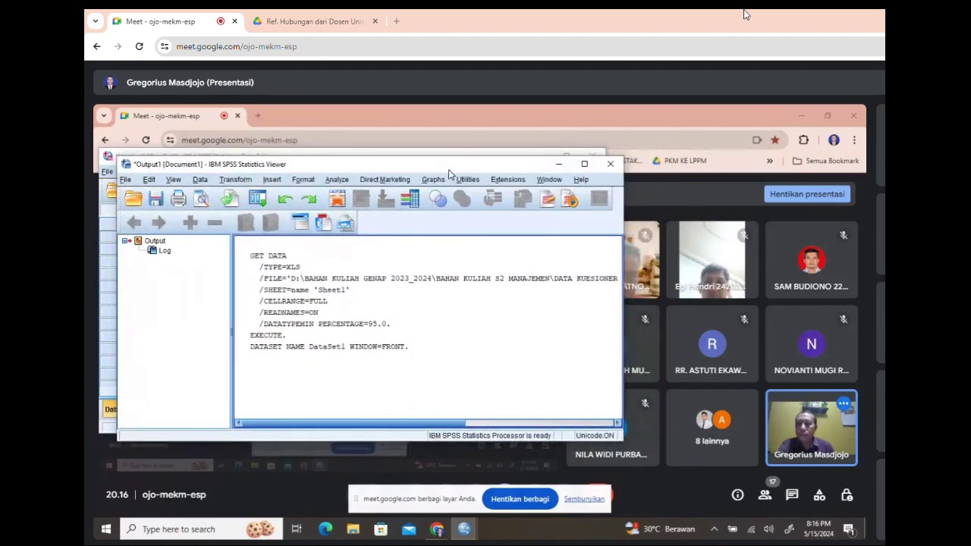
pyautogui.click(346, 341)
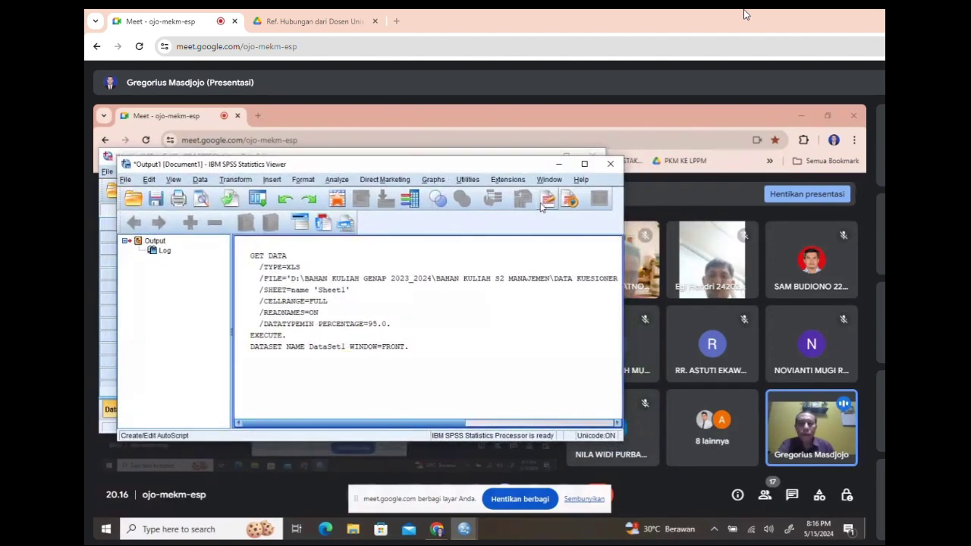
pyautogui.click(560, 165)
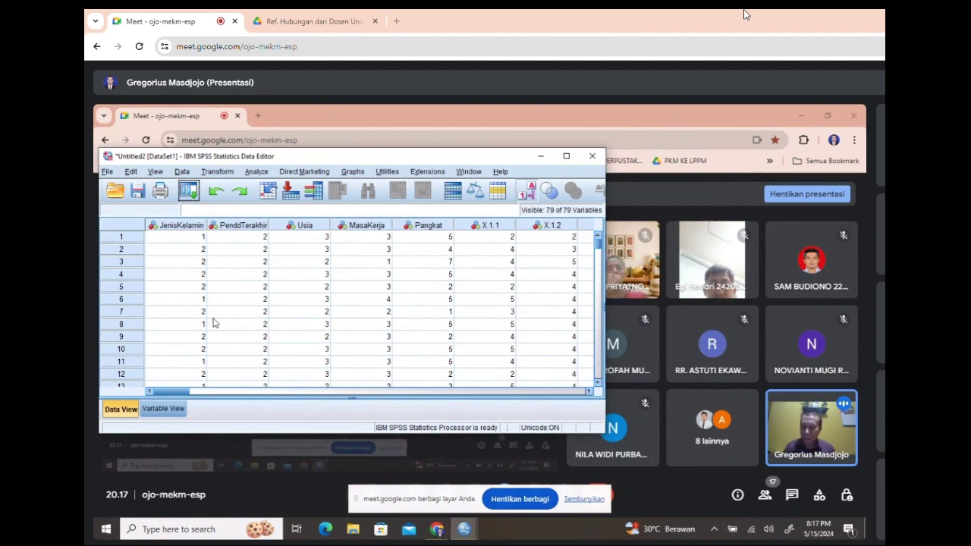
# In the variable definitions, add the value label 1 = "Pria" for JenisKelamin
pyautogui.click(162, 412)
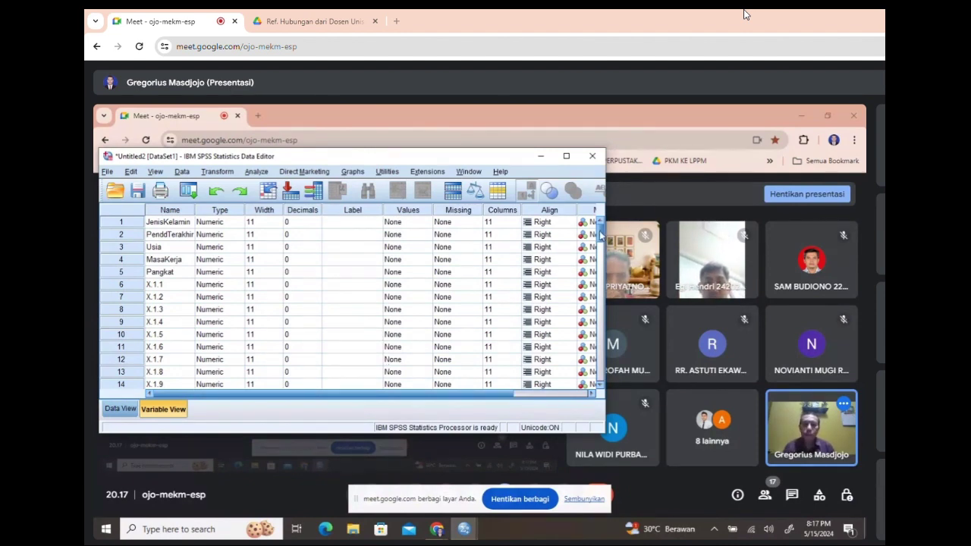
pyautogui.moveTo(601, 239)
pyautogui.mouseDown()
pyautogui.moveTo(600, 258)
pyautogui.moveTo(603, 229)
pyautogui.mouseUp()
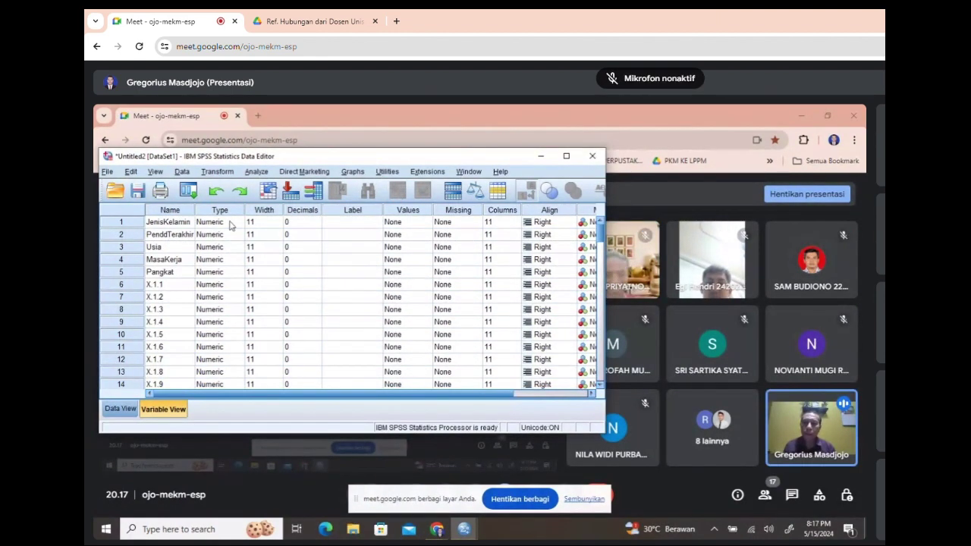
pyautogui.click(426, 226)
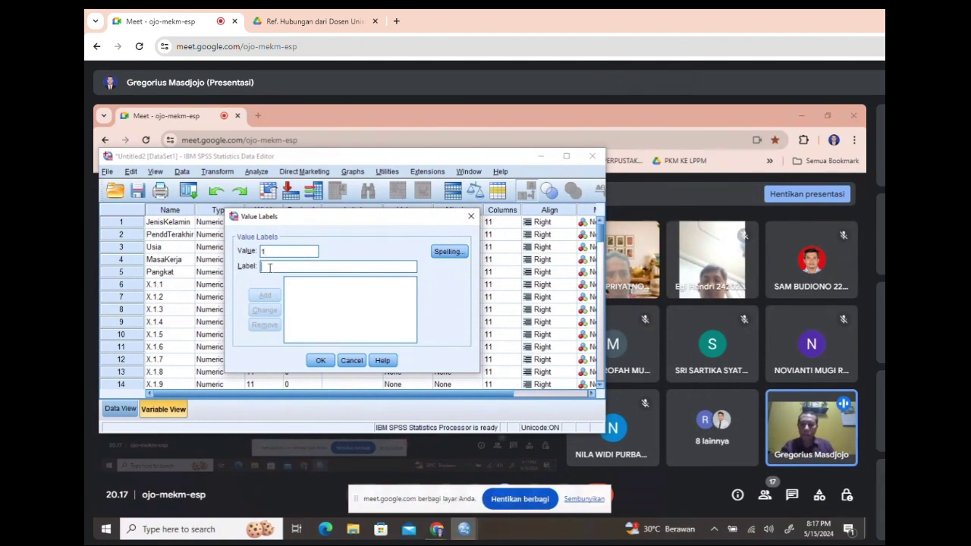
pyautogui.write('Pria')
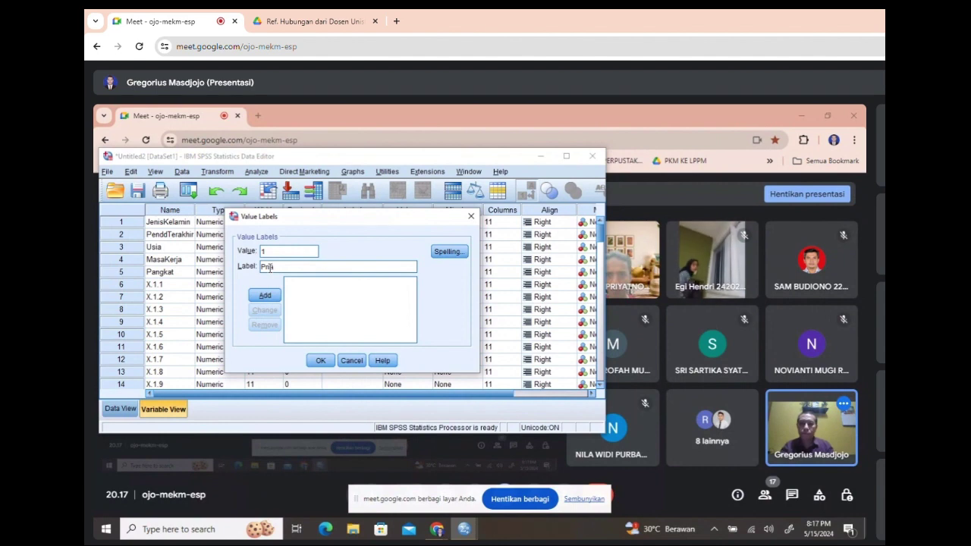
pyautogui.click(267, 299)
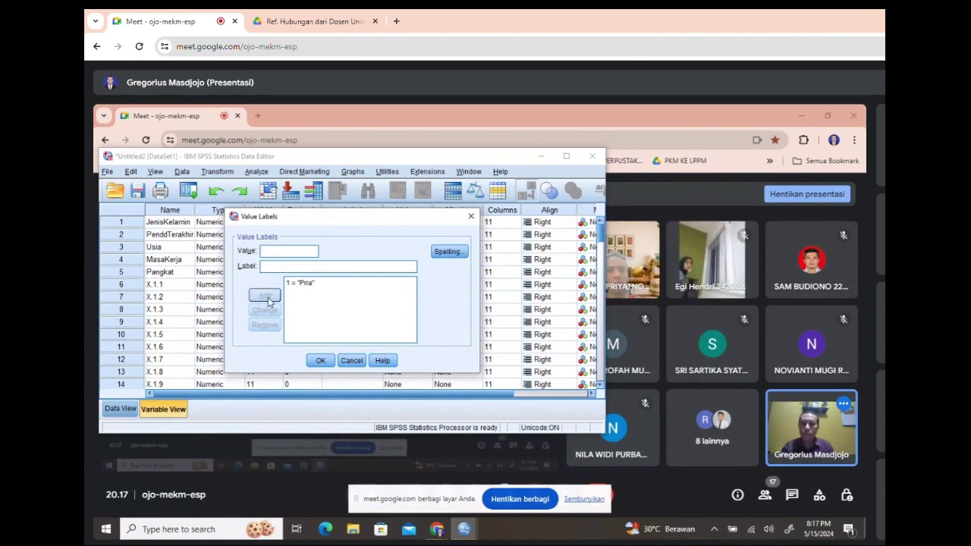
# Add the value label 2 = "Wanita" for JenisKelamin and apply the variable's labels
pyautogui.write('2')
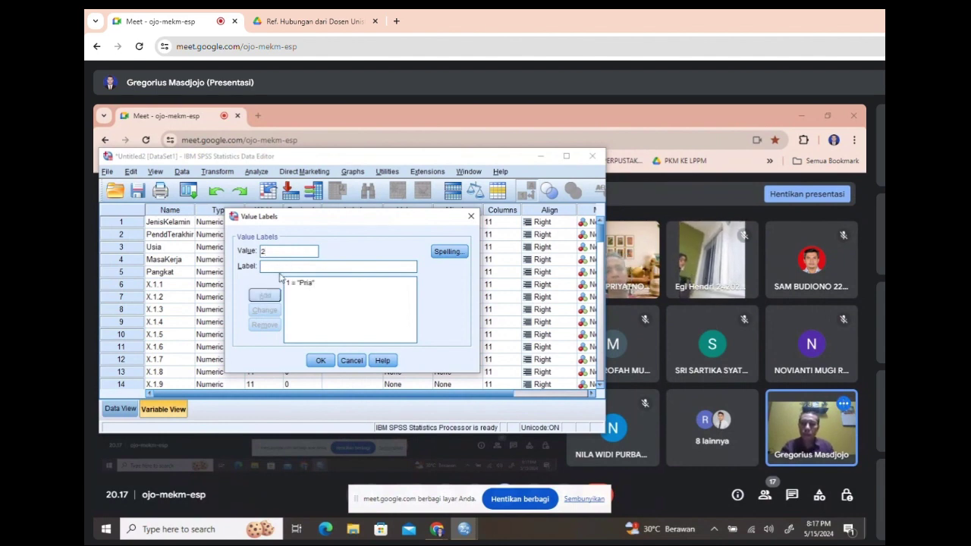
pyautogui.click(280, 267)
pyautogui.write('W')
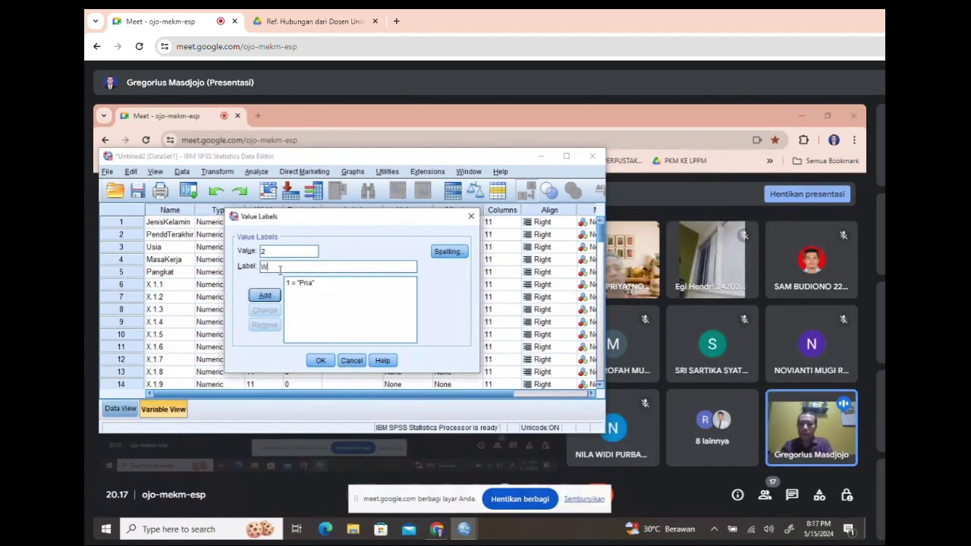
pyautogui.write('anit')
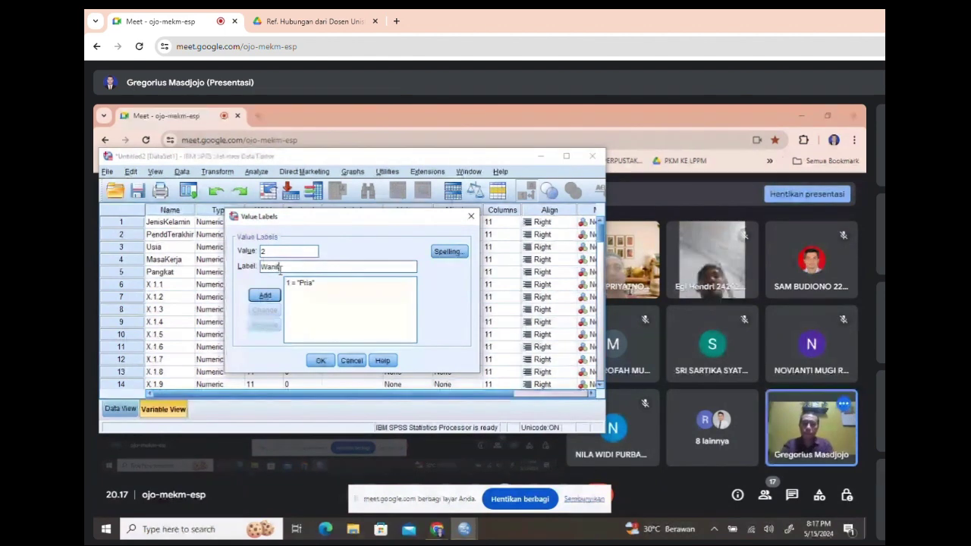
pyautogui.write('a')
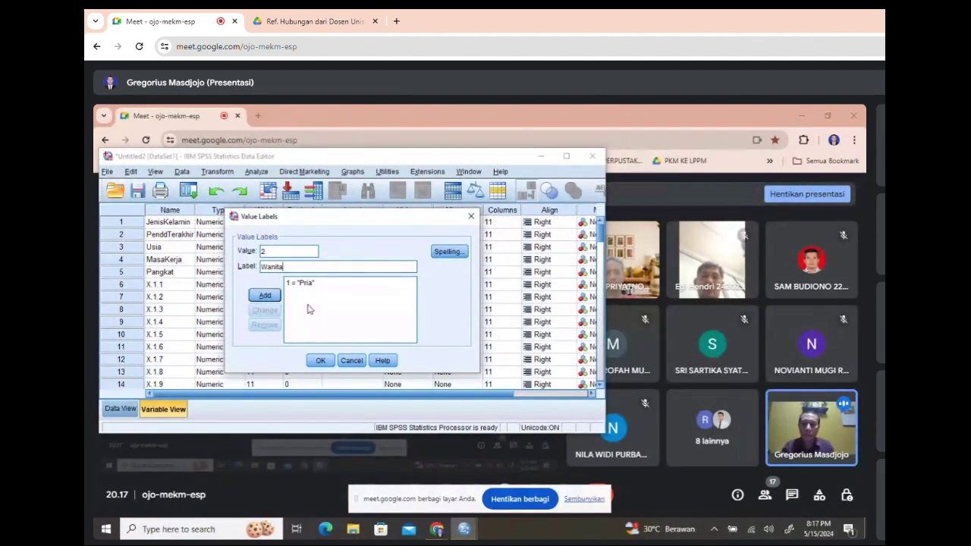
pyautogui.click(265, 298)
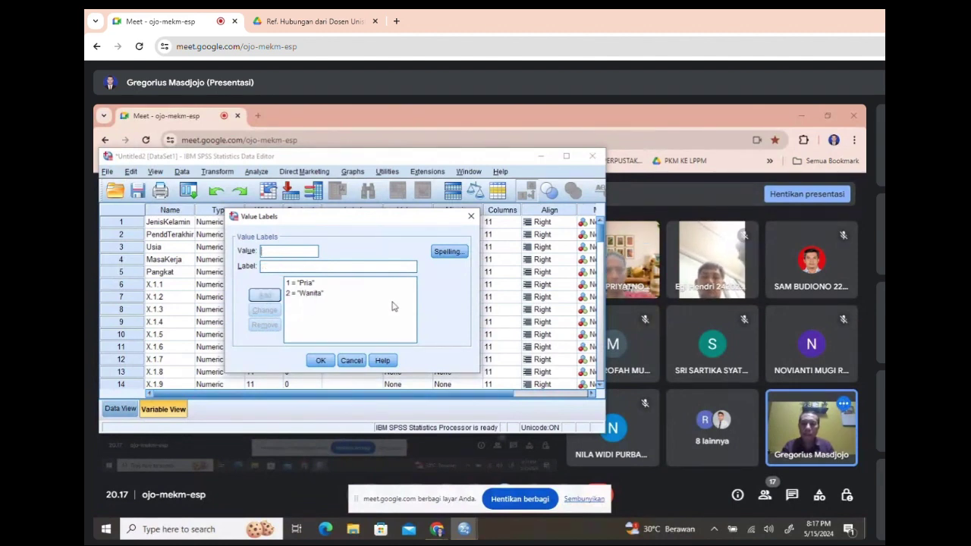
pyautogui.click(320, 361)
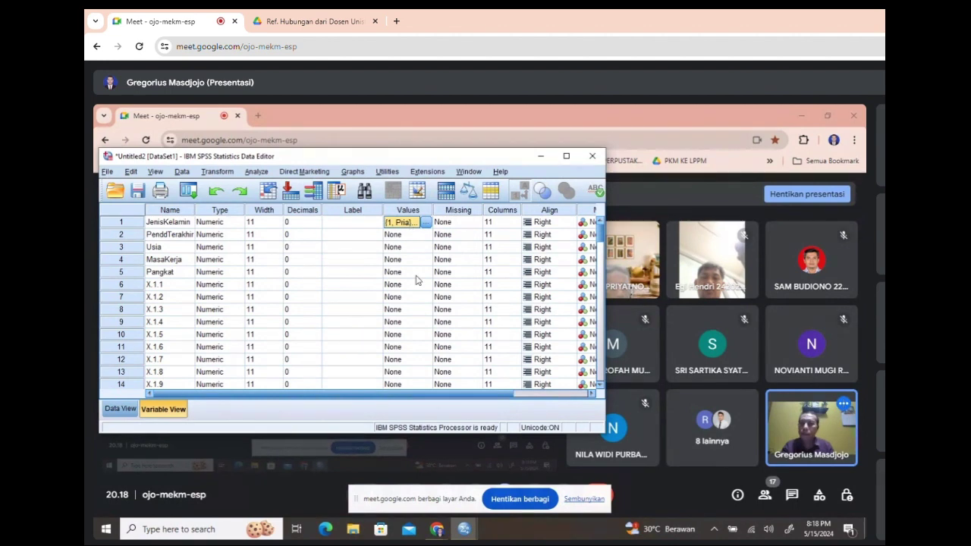
# Add the value label 1 = "Lulusan SMA" for the PenddTerakhir variable
pyautogui.click(410, 236)
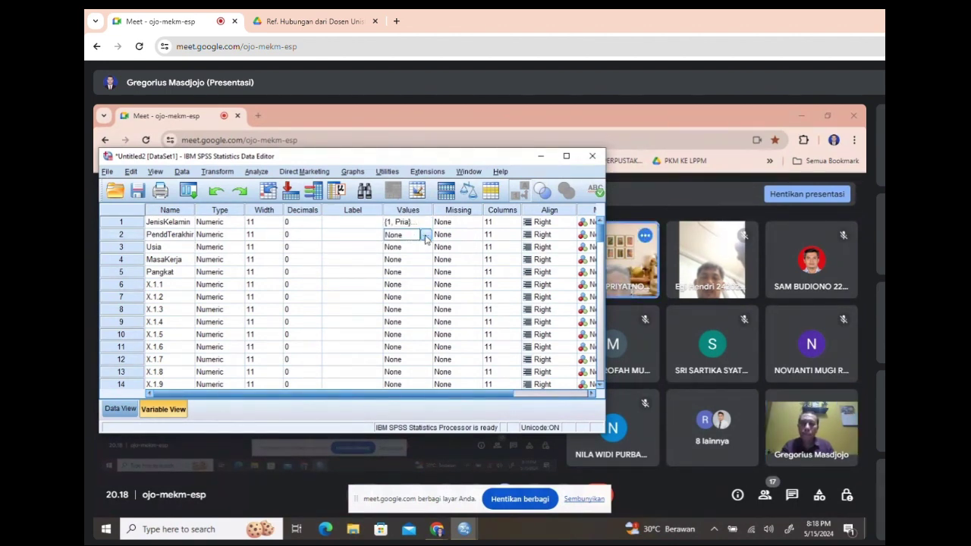
pyautogui.click(425, 236)
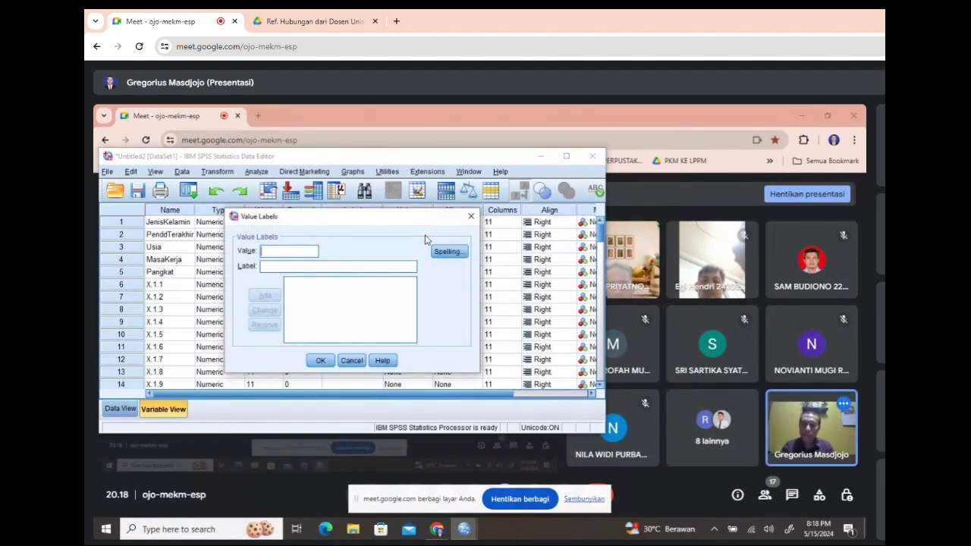
pyautogui.write('1')
pyautogui.click(293, 265)
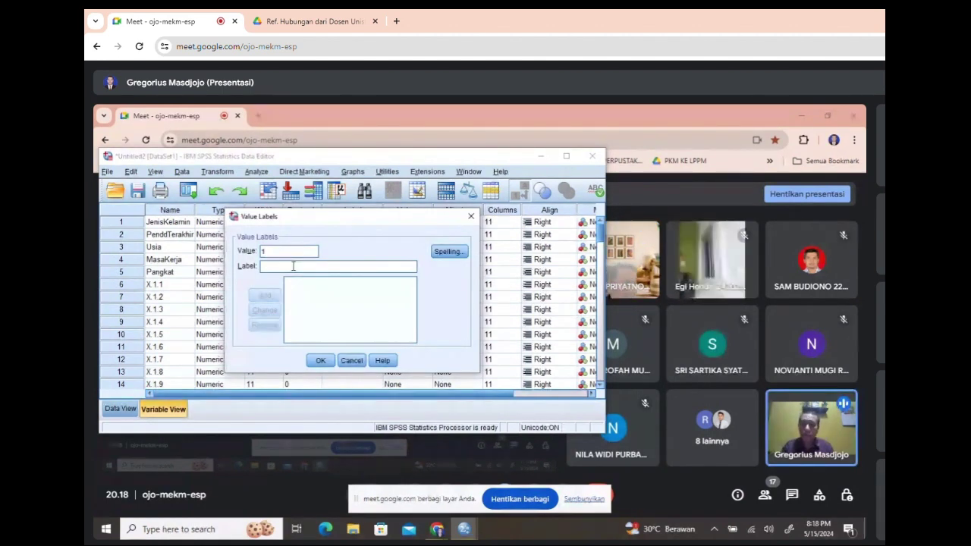
pyautogui.write('La')
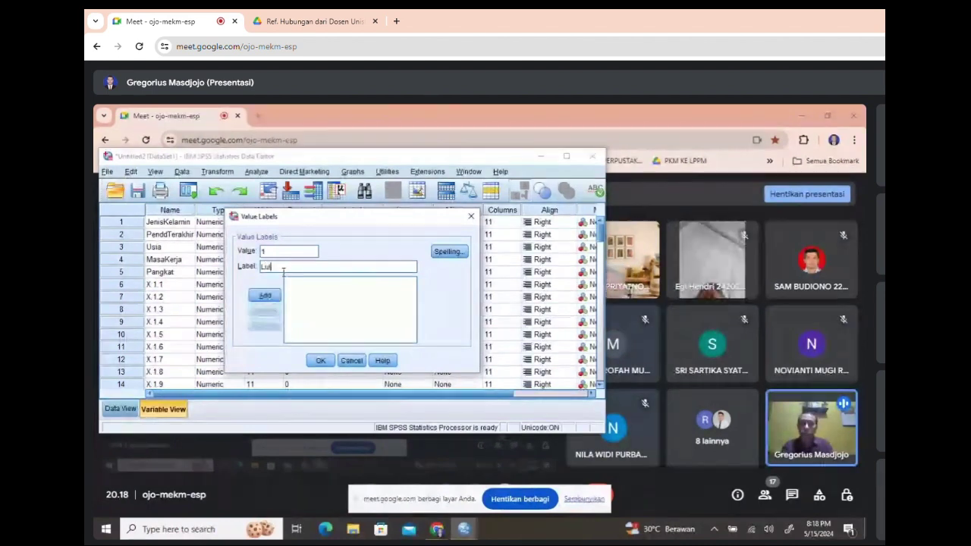
pyautogui.write('lus')
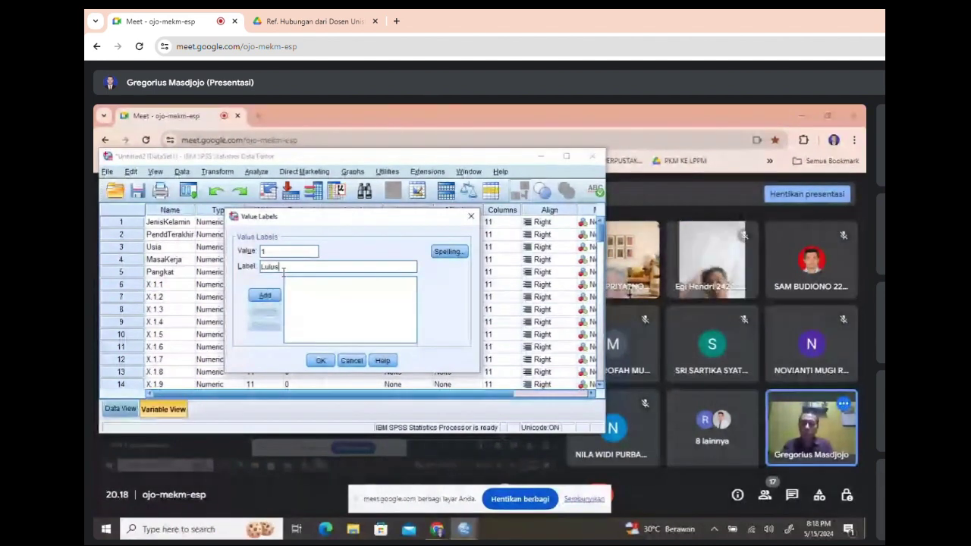
pyautogui.write('an SMA')
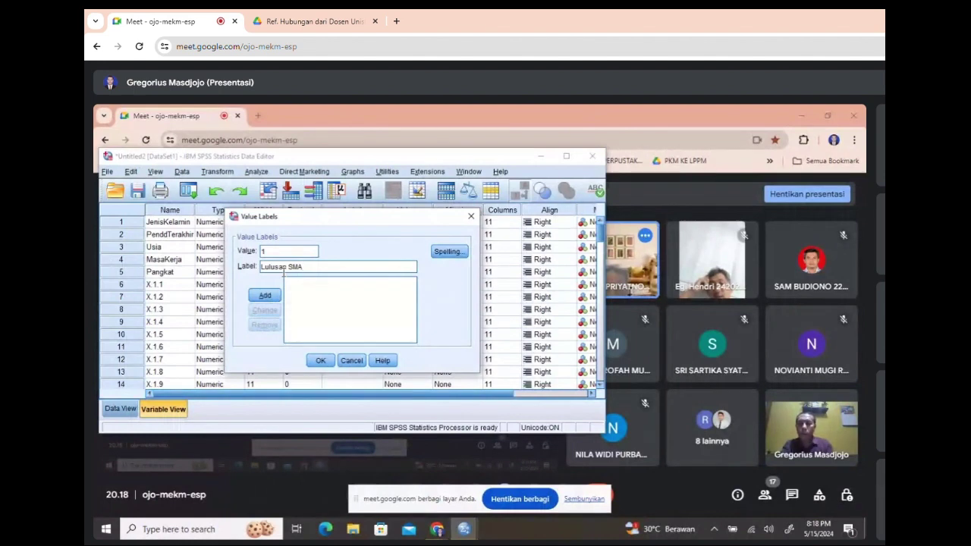
pyautogui.click(265, 296)
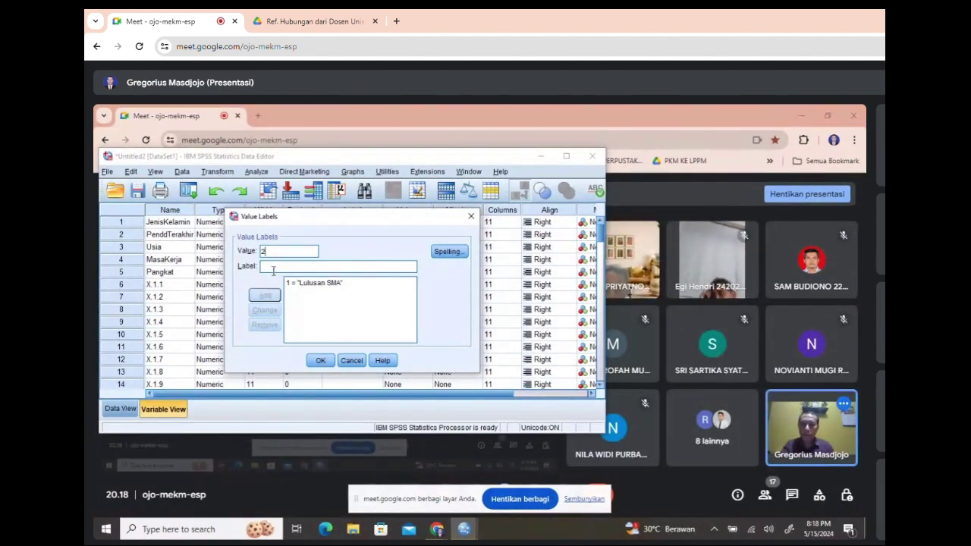
# Add the value label 2 = "Lulusan Diploma 3" for PenddTerakhir
pyautogui.write('2')
pyautogui.write('Lulu')
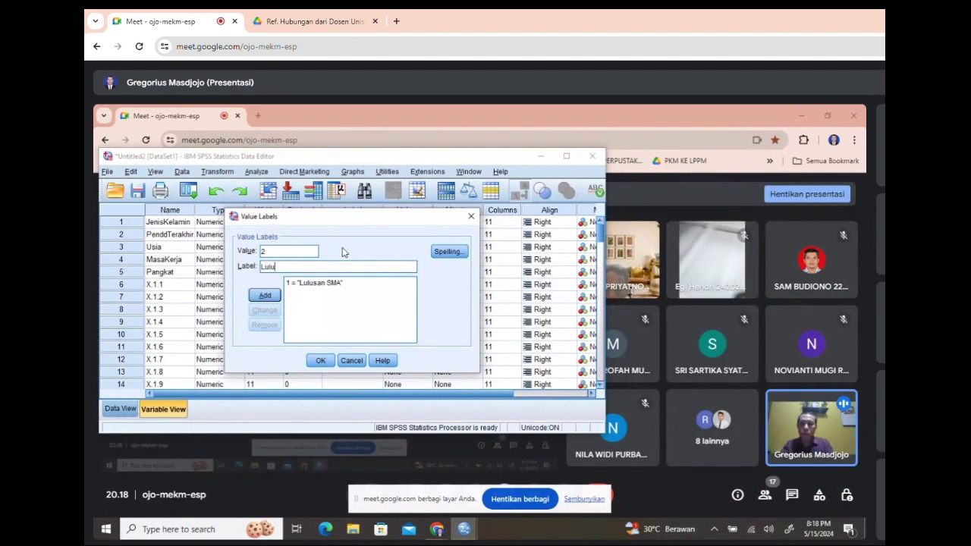
pyautogui.write('san')
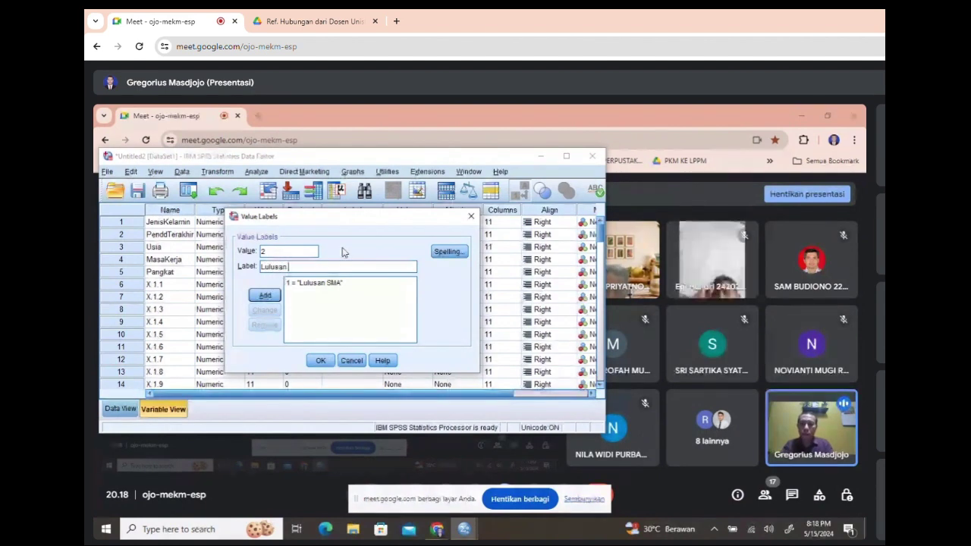
pyautogui.write(' Diploma')
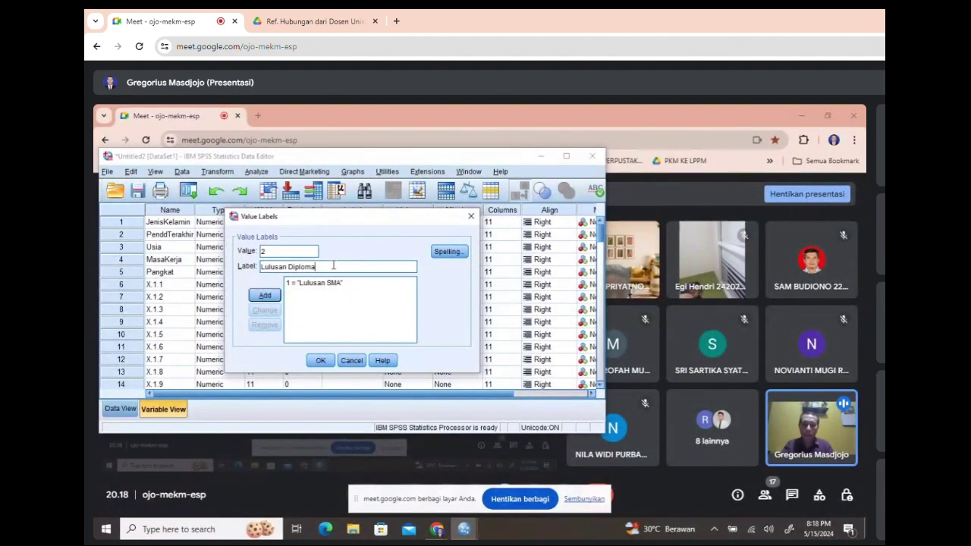
pyautogui.write('3')
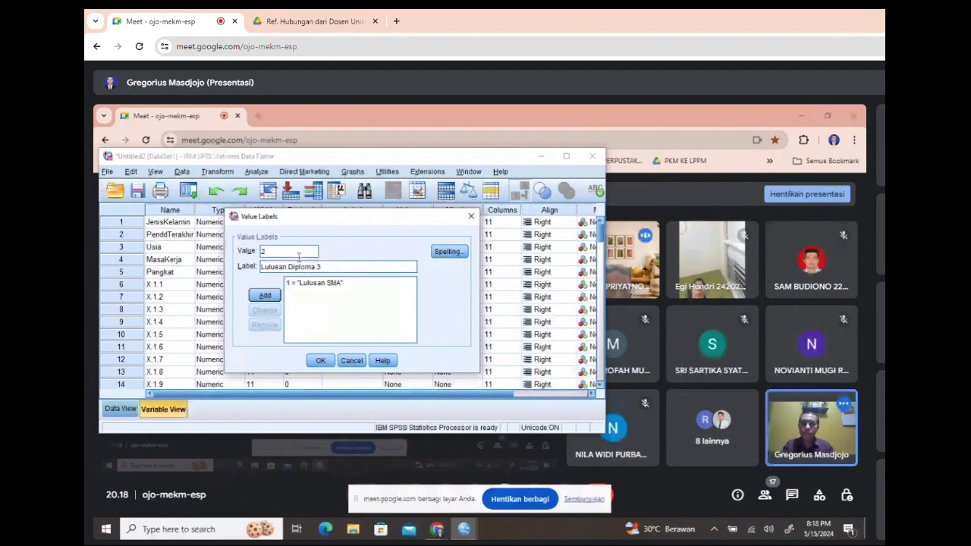
pyautogui.click(275, 295)
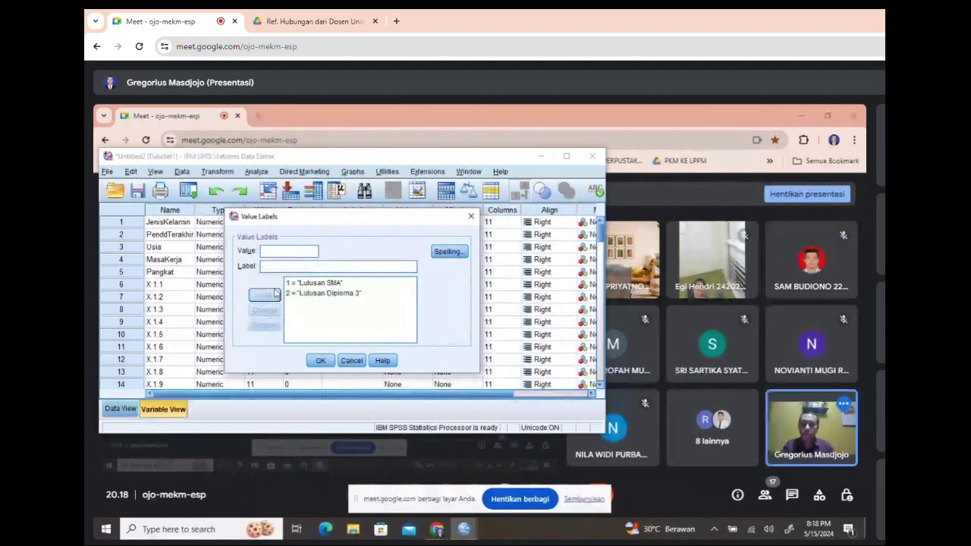
# Add the value label 3 = "Lulusan S1" for PenddTerakhir and apply the variable's labels
pyautogui.write('3')
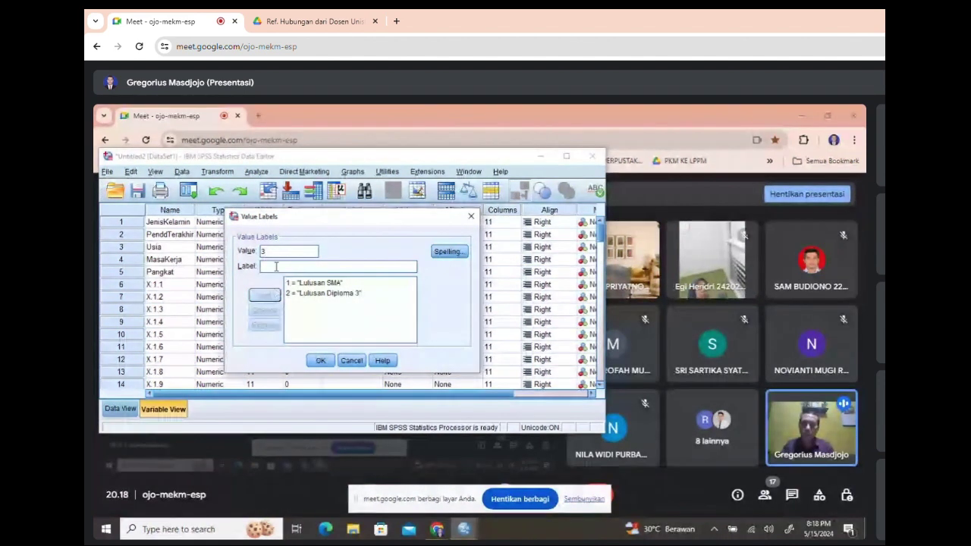
pyautogui.write(' = "Lulusa')
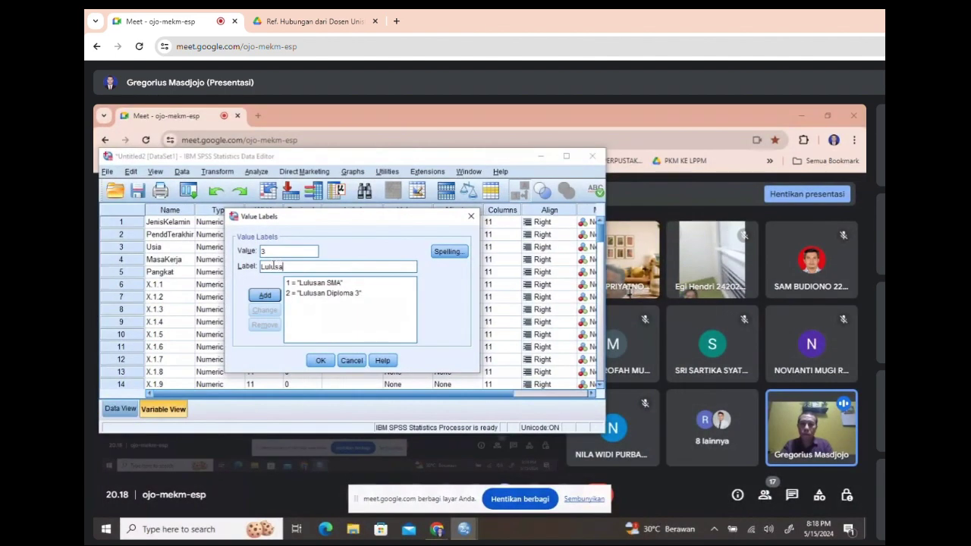
pyautogui.write('n S')
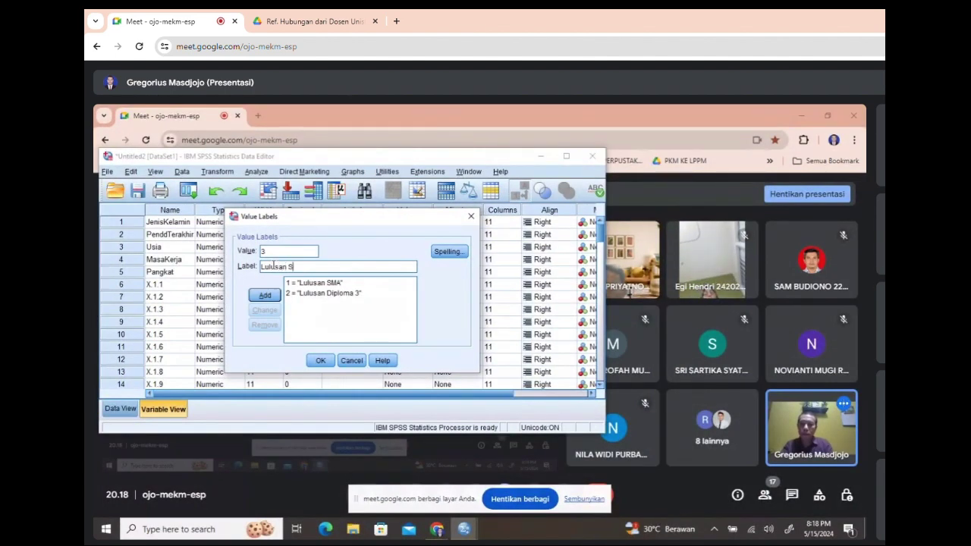
pyautogui.write('1')
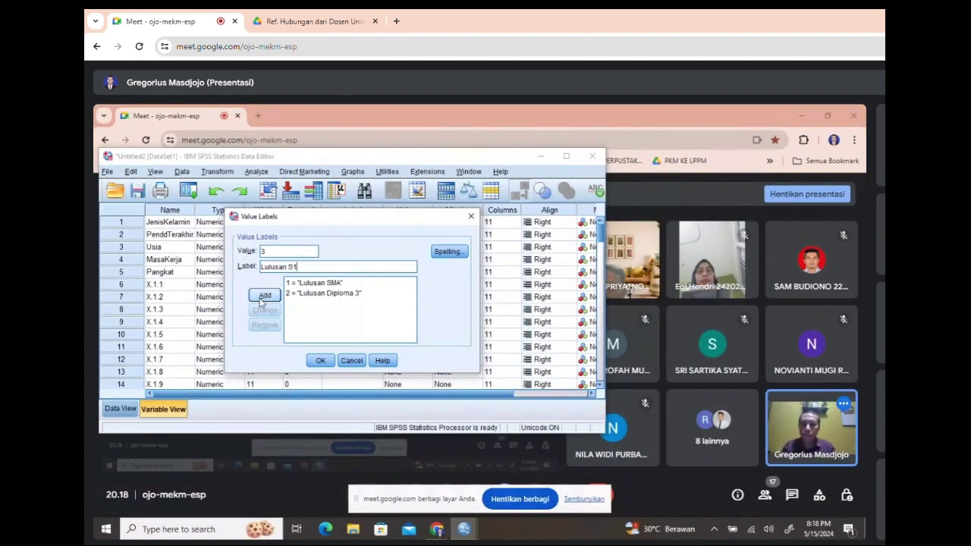
pyautogui.click(265, 295)
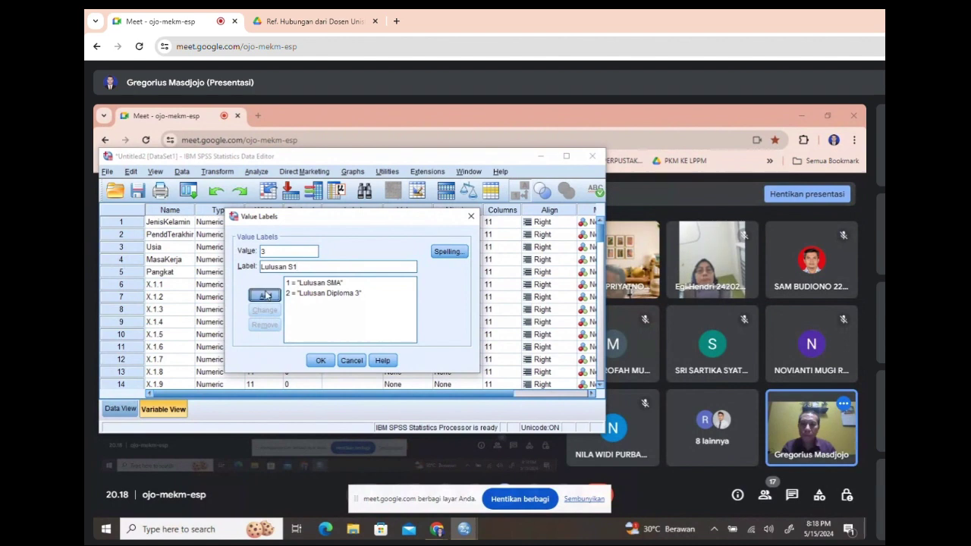
pyautogui.click(320, 361)
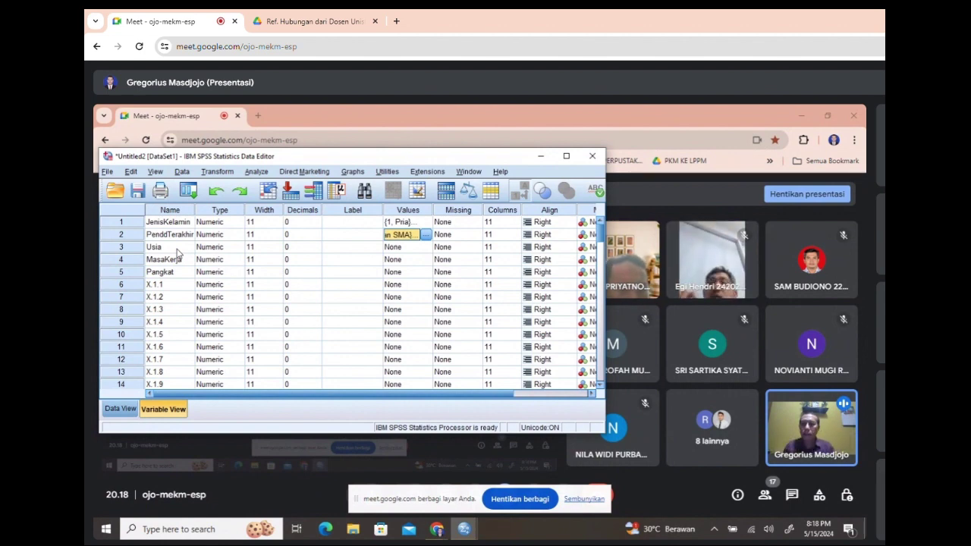
# Add the value label 1 = "20 thn s/d 34 thn" for the Usia variable
pyautogui.click(420, 249)
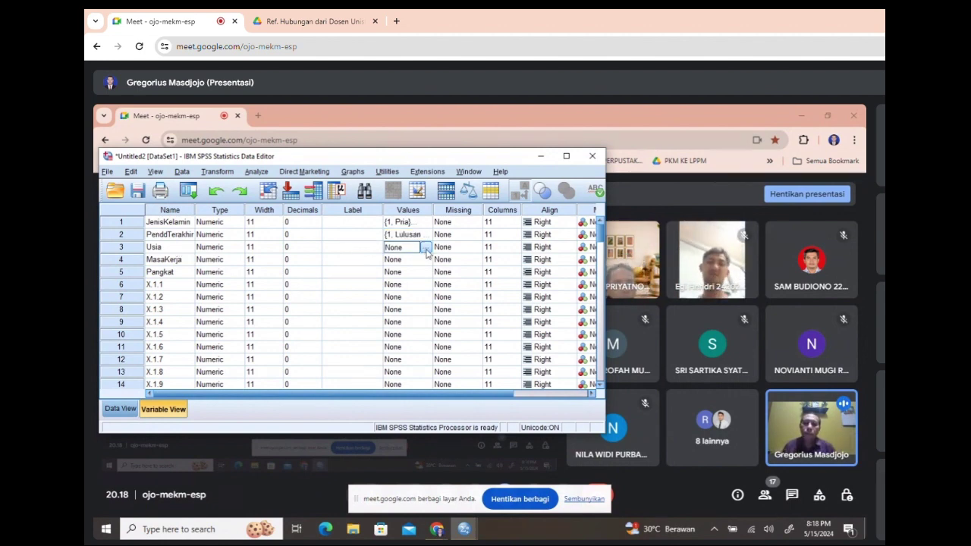
pyautogui.click(425, 248)
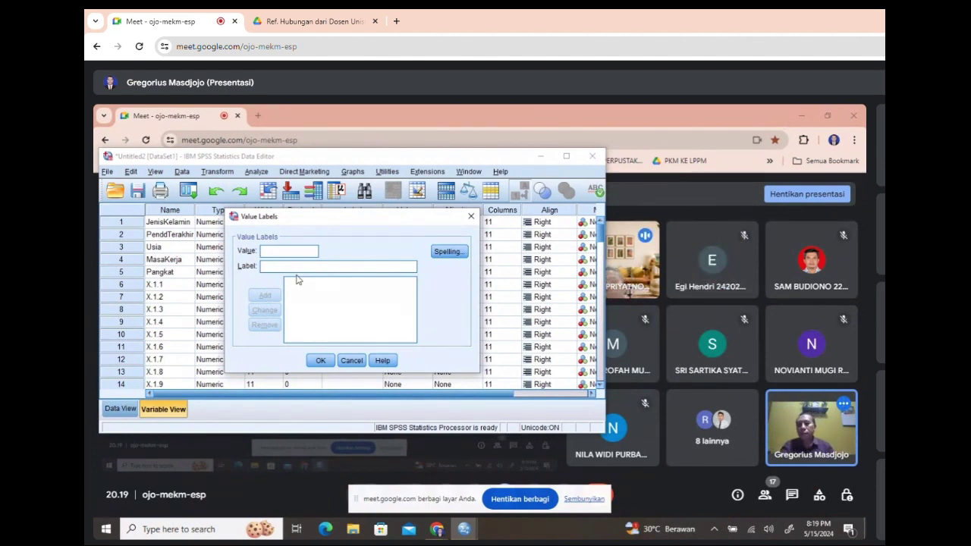
pyautogui.write('1')
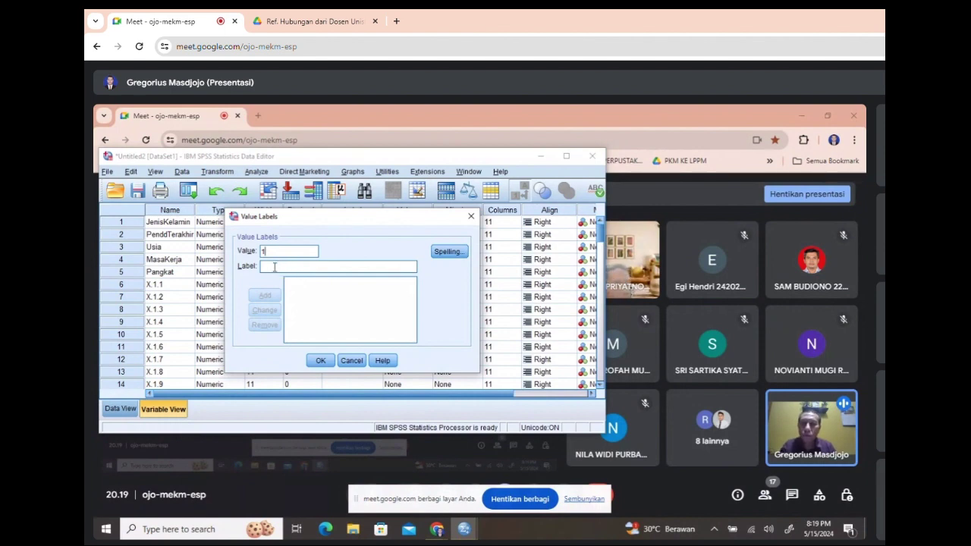
pyautogui.click(269, 271)
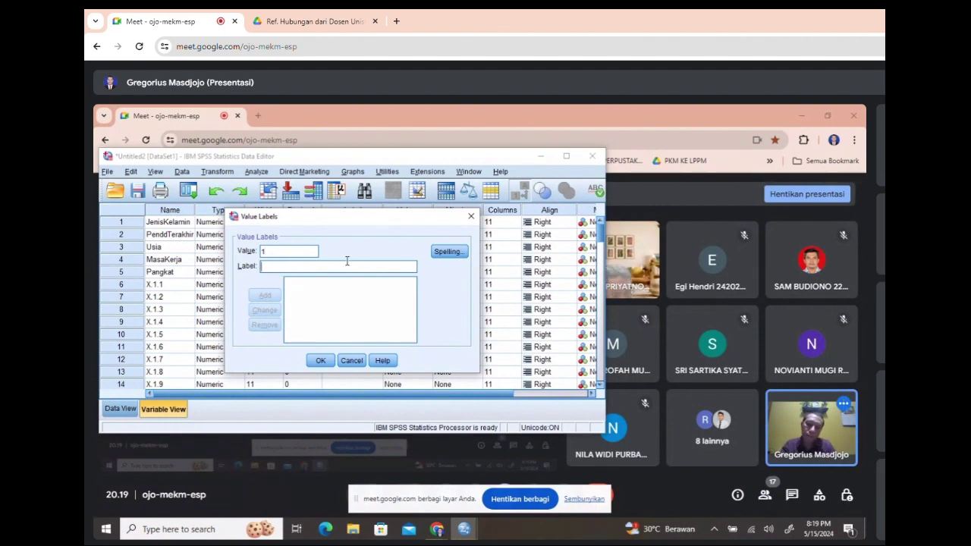
pyautogui.write('20')
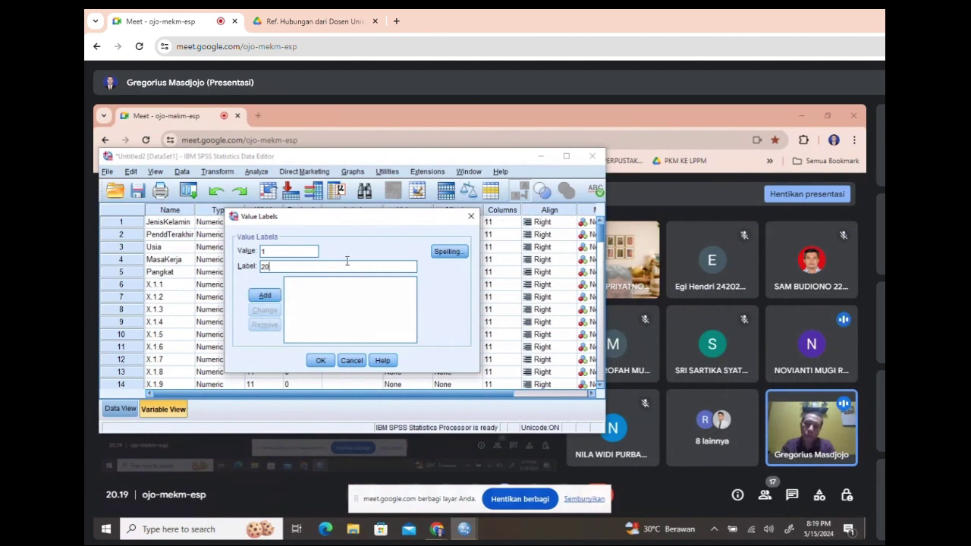
pyautogui.write(' thn s/d 34')
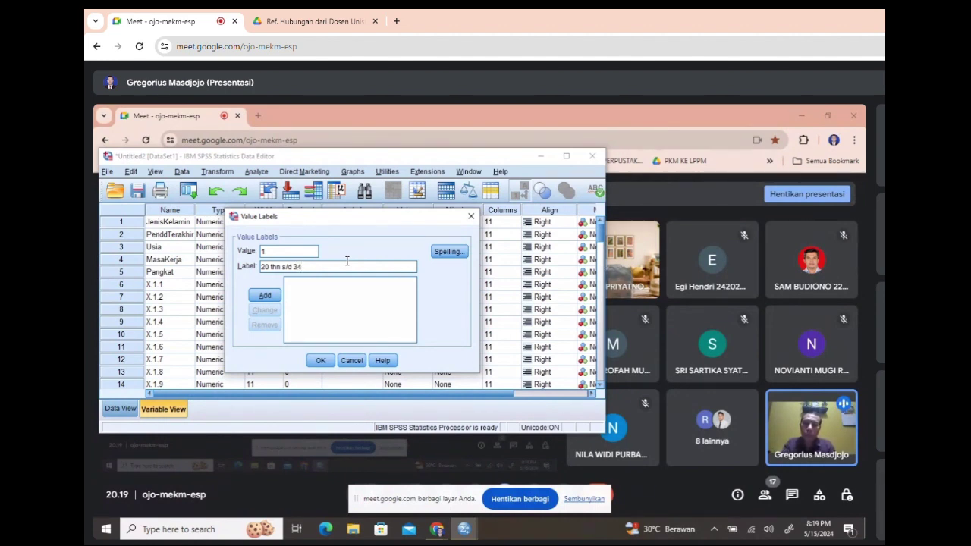
pyautogui.write('thn')
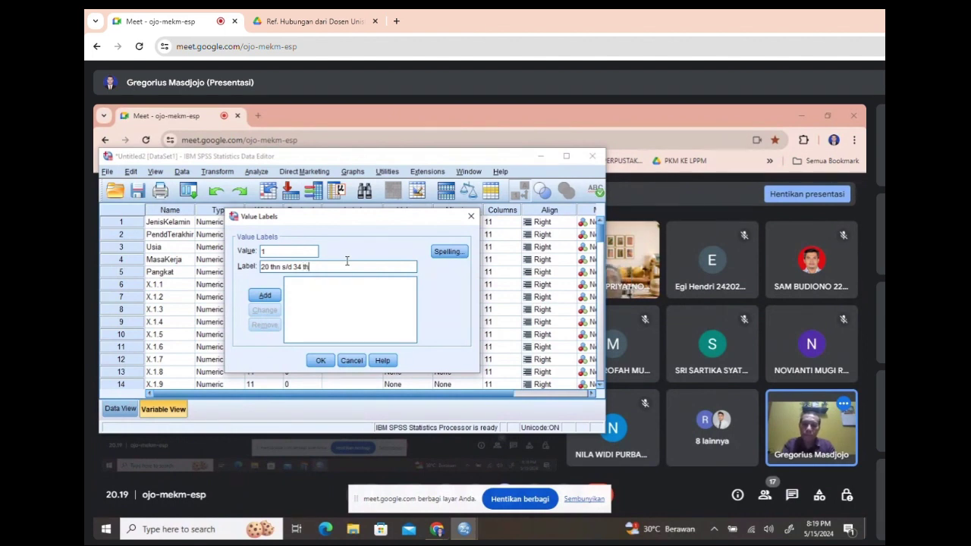
pyautogui.click(265, 295)
# Add the value label 2 = "35 thn s/d 49 thn" for Usia
pyautogui.write('2')
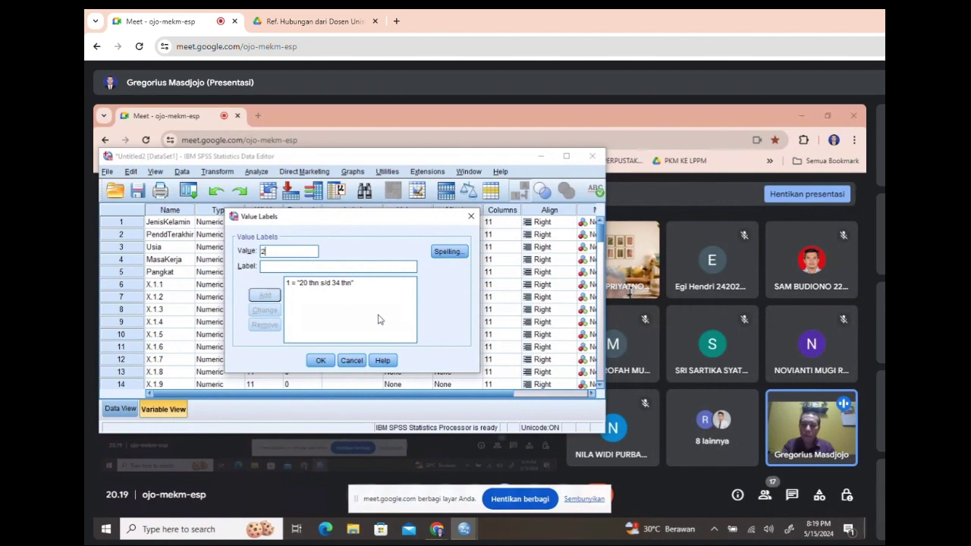
pyautogui.click(276, 267)
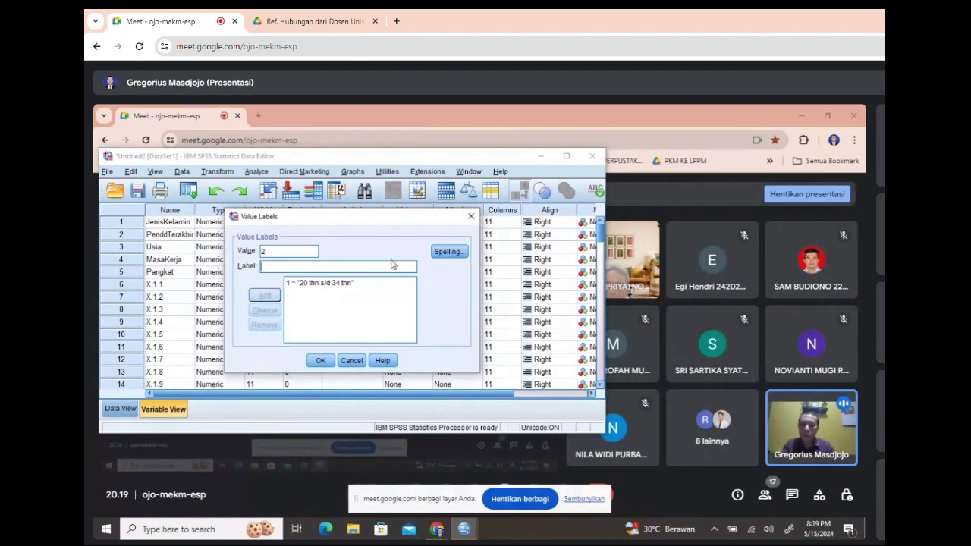
pyautogui.write('34 t')
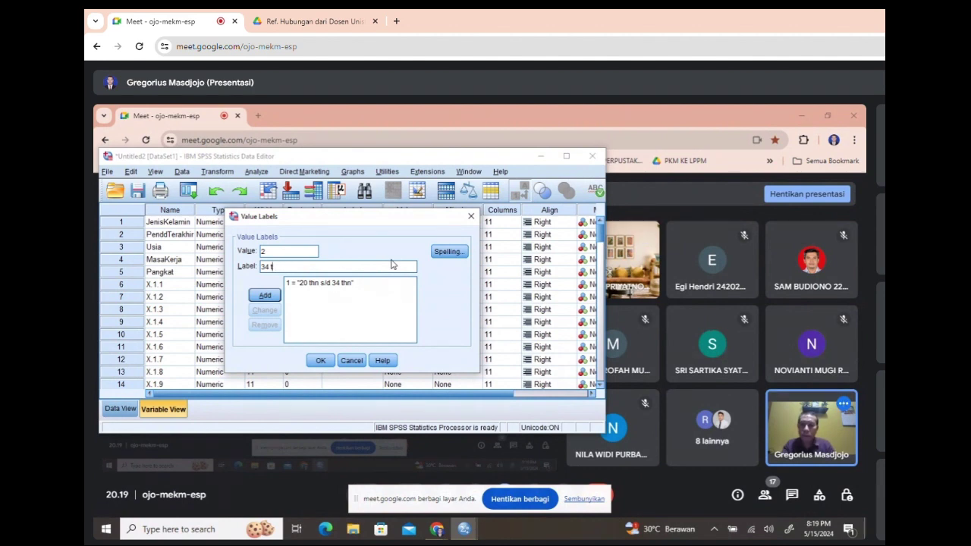
pyautogui.write('hn s/d')
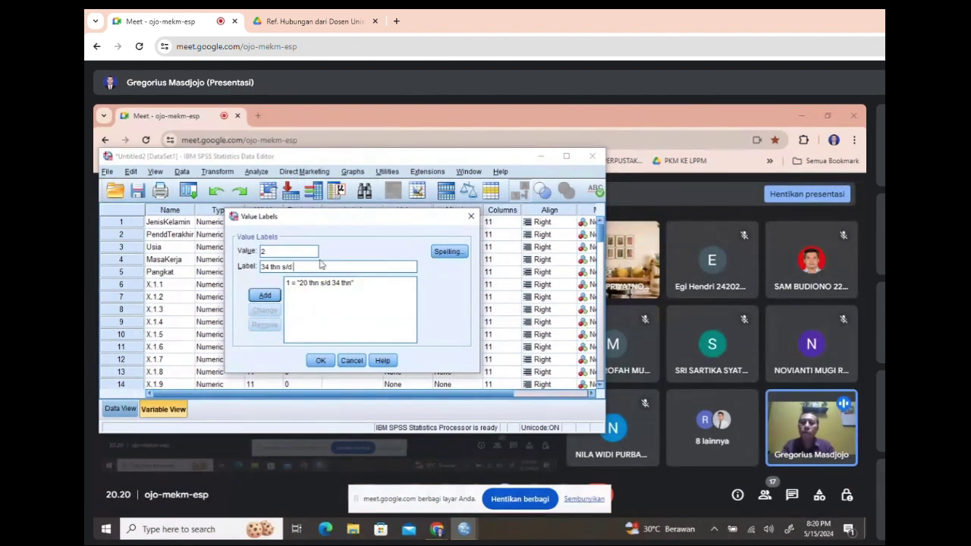
pyautogui.click(270, 267)
pyautogui.press('BackSpace')
pyautogui.write('5')
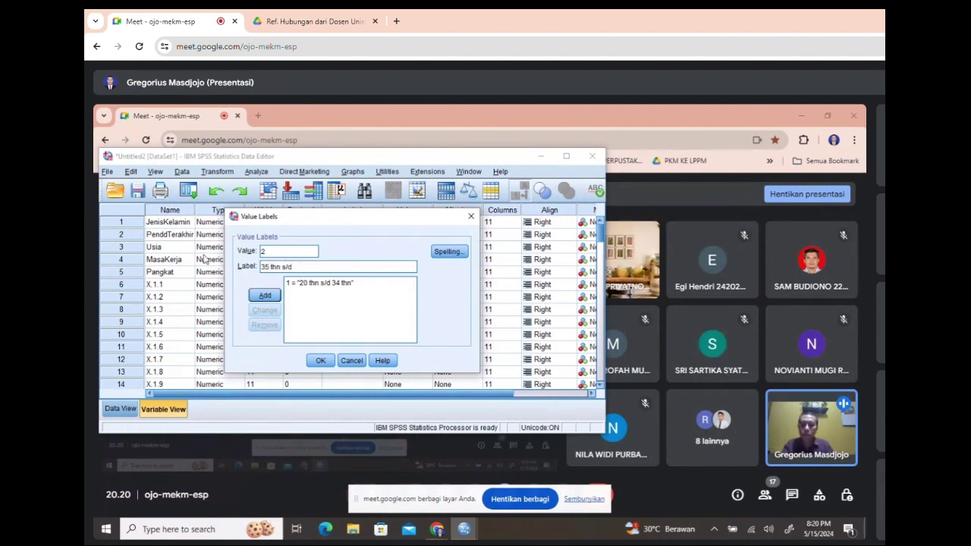
pyautogui.write('49 thn')
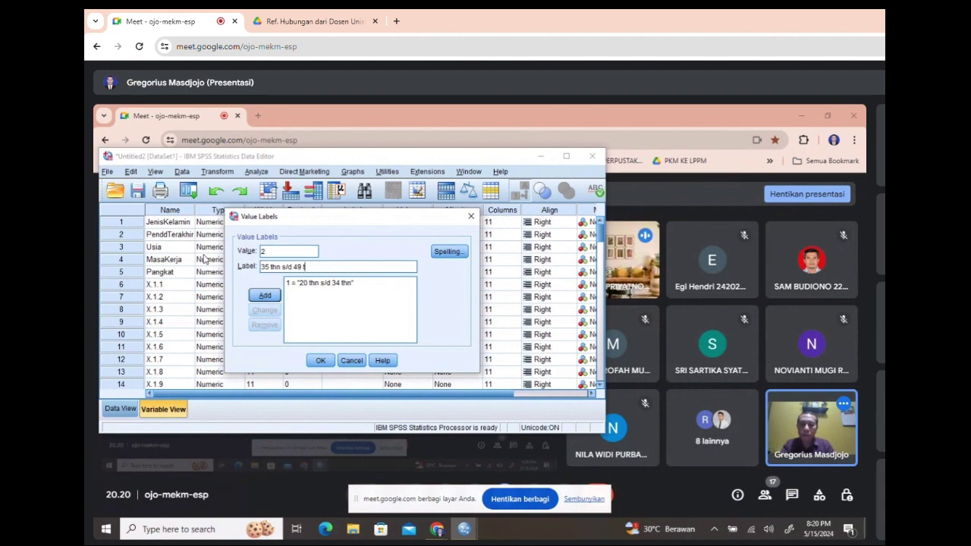
pyautogui.click(266, 299)
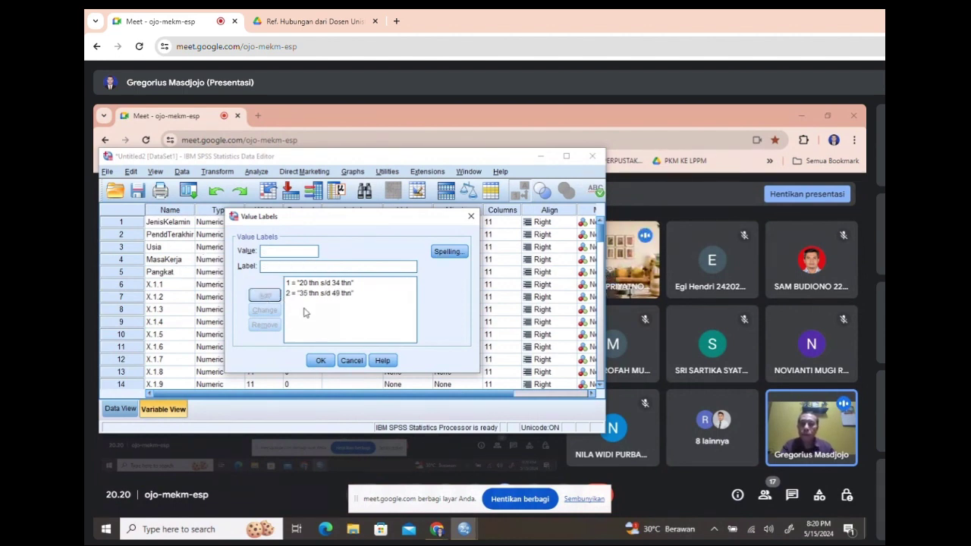
# Add the value label 3 = "50 thn s/d 64 thn" for Usia
pyautogui.write('3')
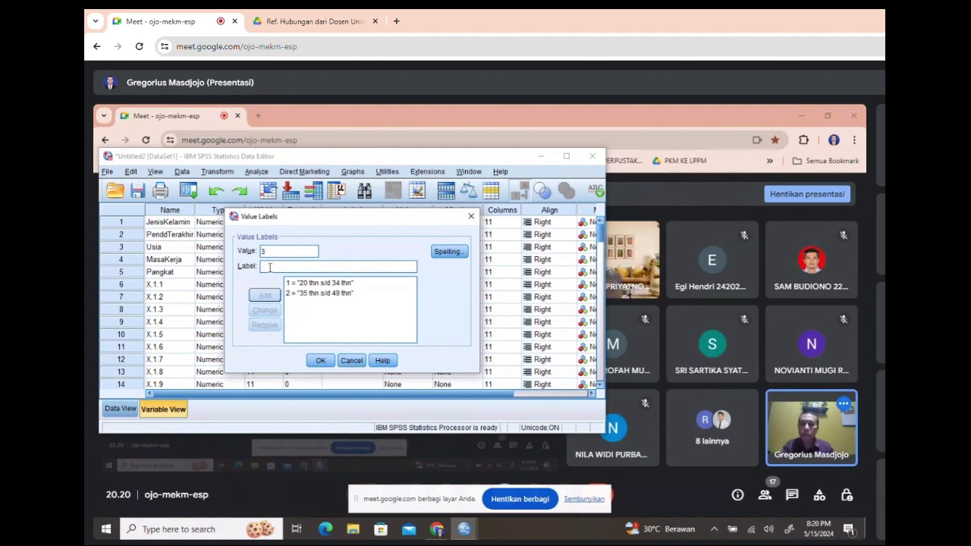
pyautogui.press('Tab')
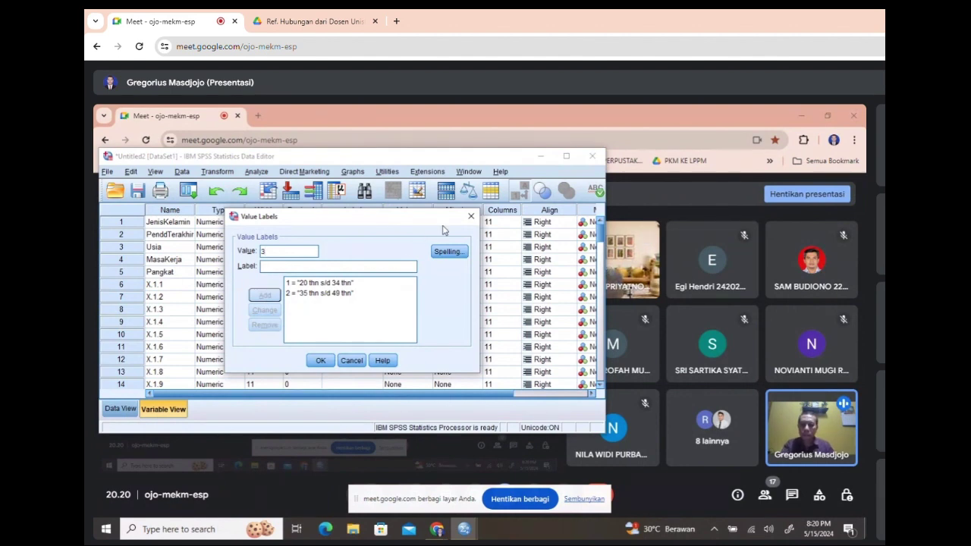
pyautogui.write('50')
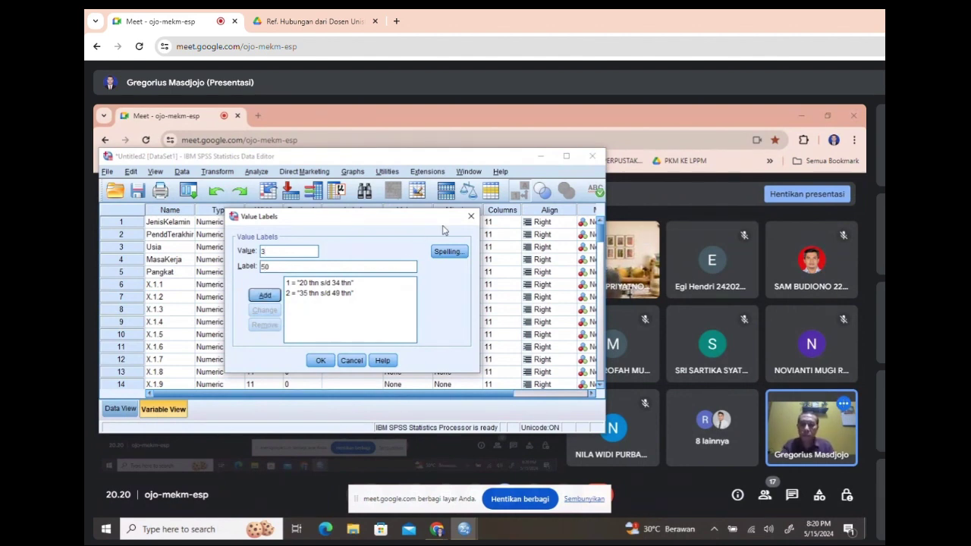
pyautogui.write(' thn')
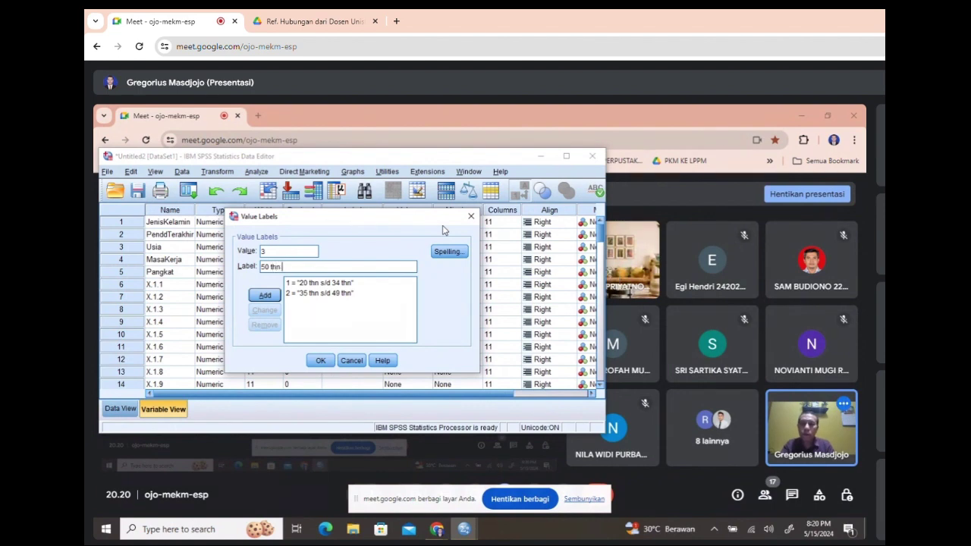
pyautogui.write(' s/d')
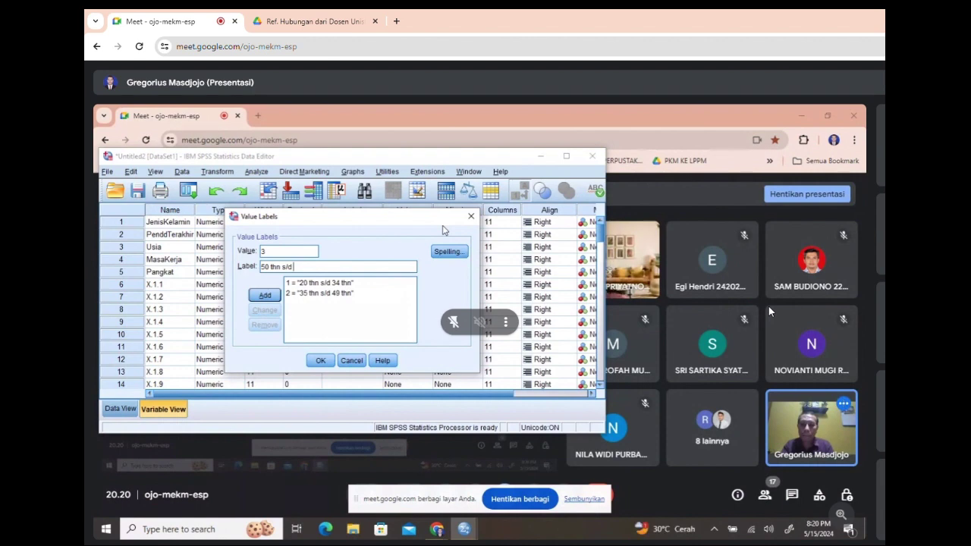
pyautogui.write(' 64 thn')
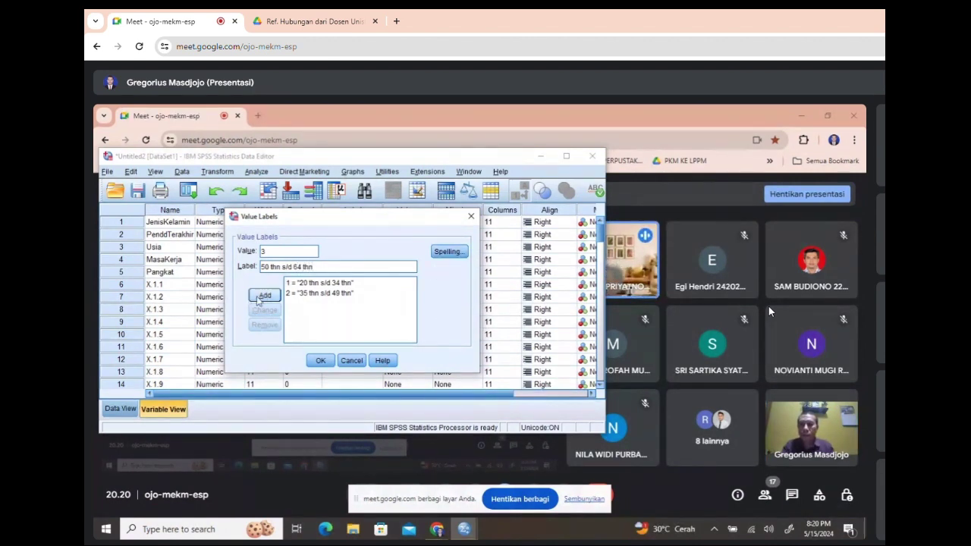
pyautogui.click(264, 295)
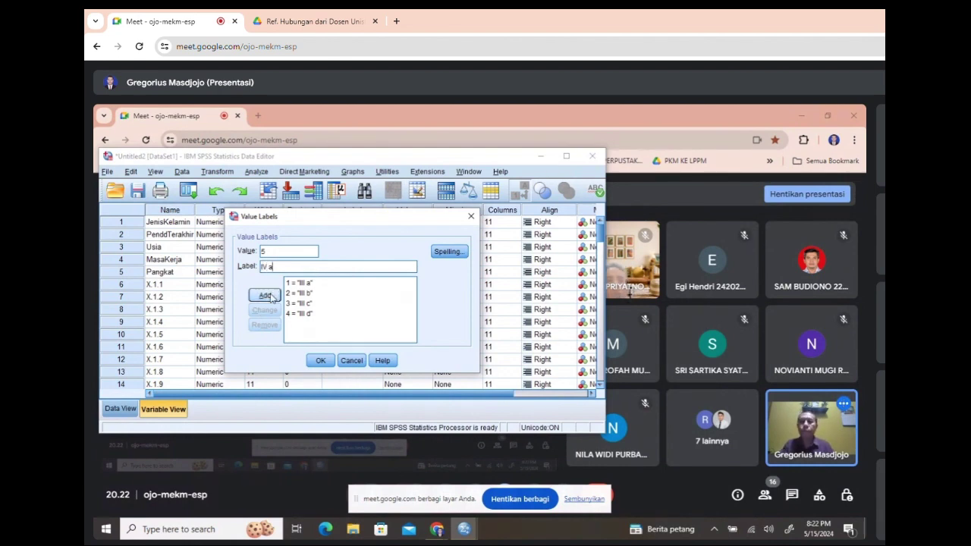
# Apply the value labels for Pangkat and switch the data display from value labels to numeric codes
pyautogui.click(320, 361)
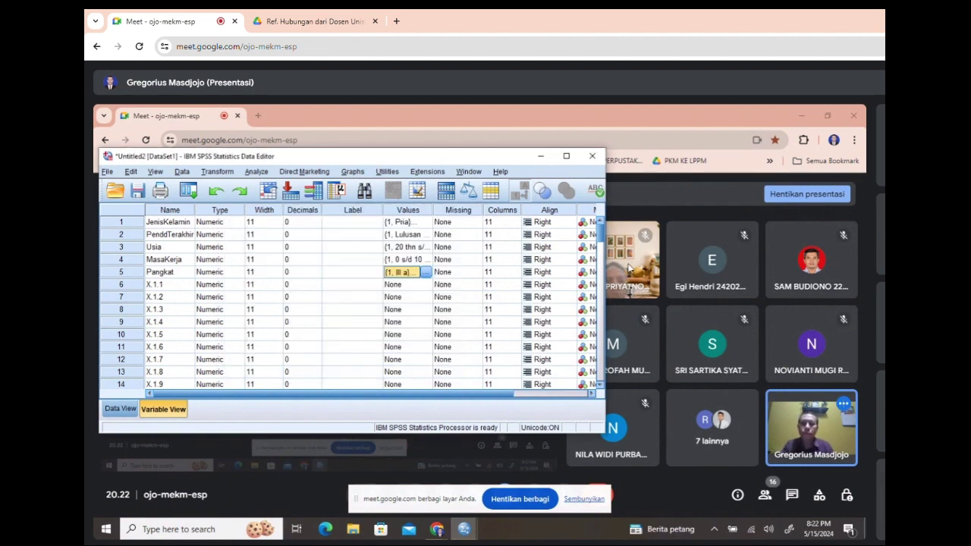
pyautogui.click(120, 410)
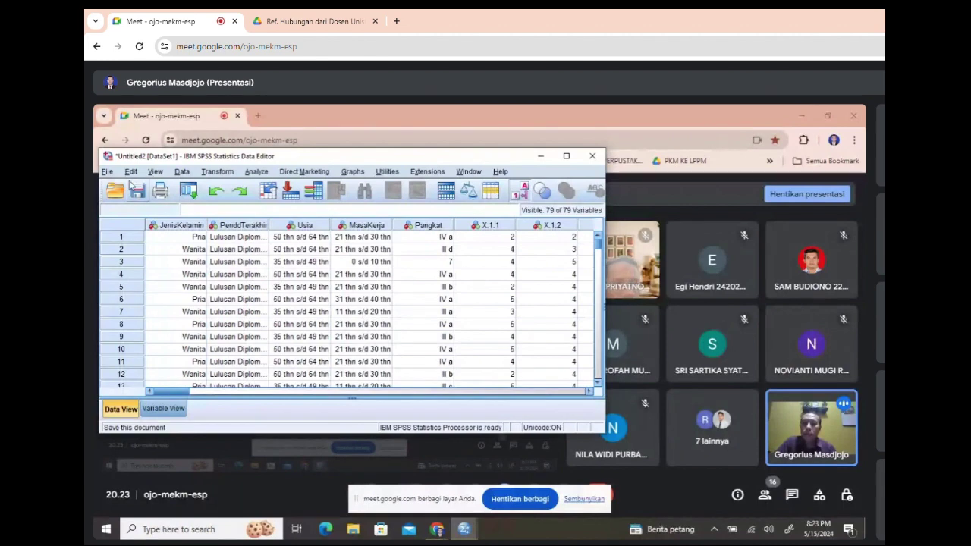
pyautogui.click(154, 172)
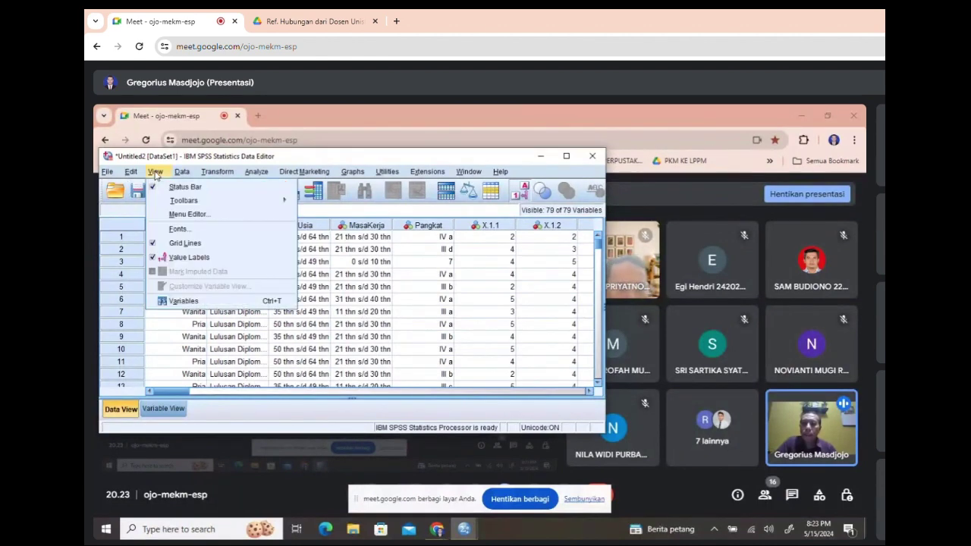
pyautogui.click(189, 258)
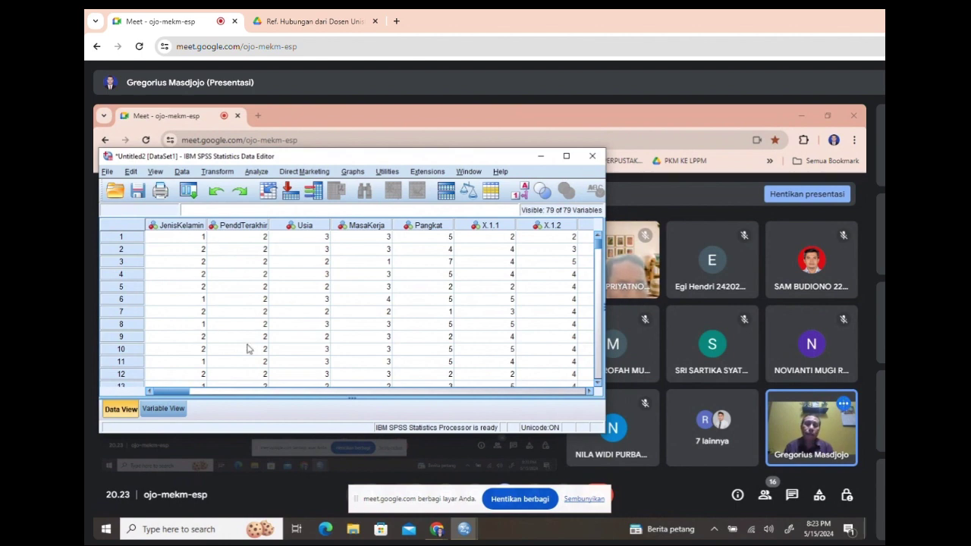
# Review the variable definitions and examine the coded respondent data from the first record to the last
pyautogui.click(186, 409)
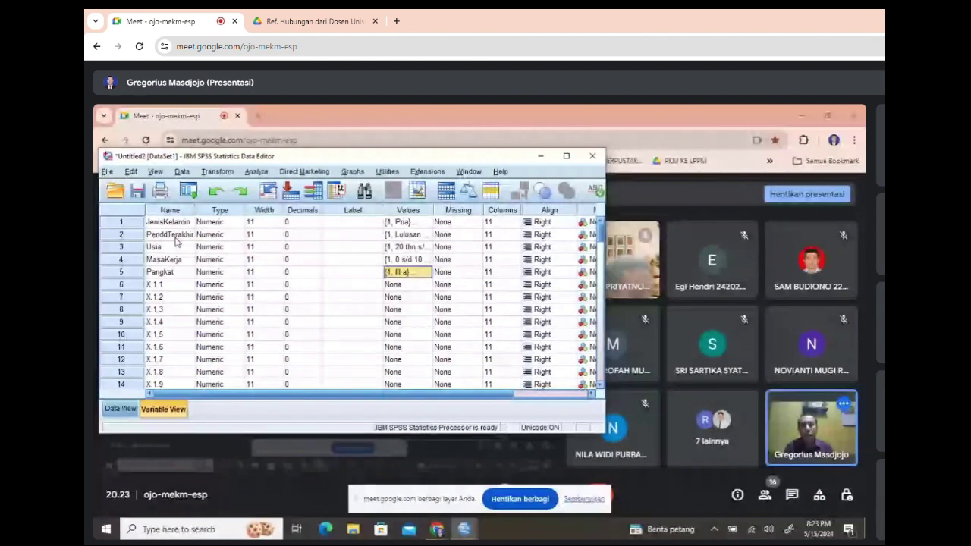
pyautogui.click(121, 411)
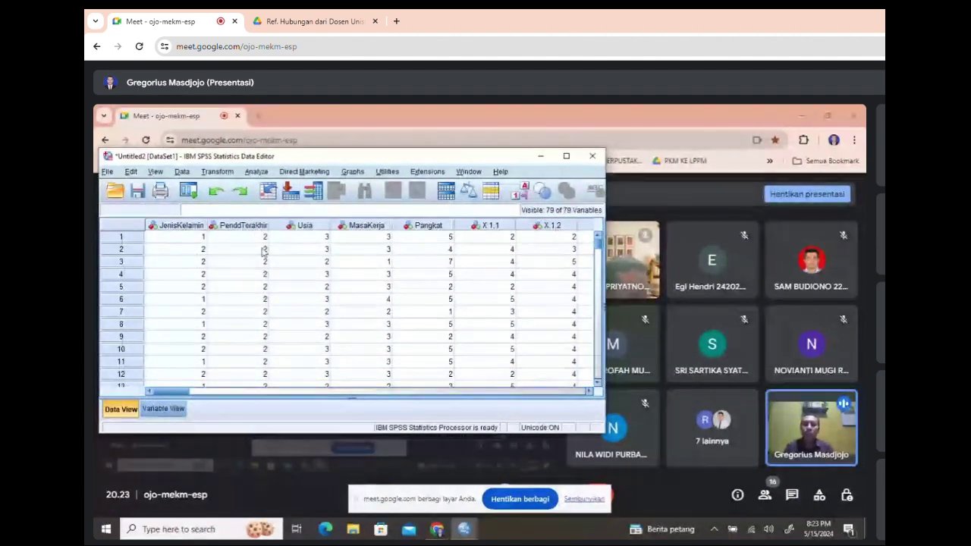
pyautogui.scroll(-4, 246, 319)
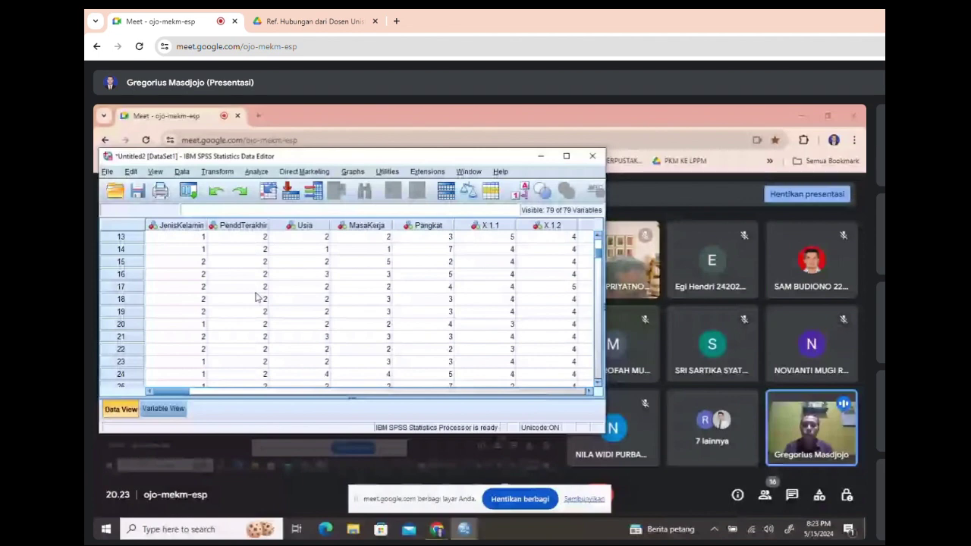
pyautogui.scroll(-20, 257, 299)
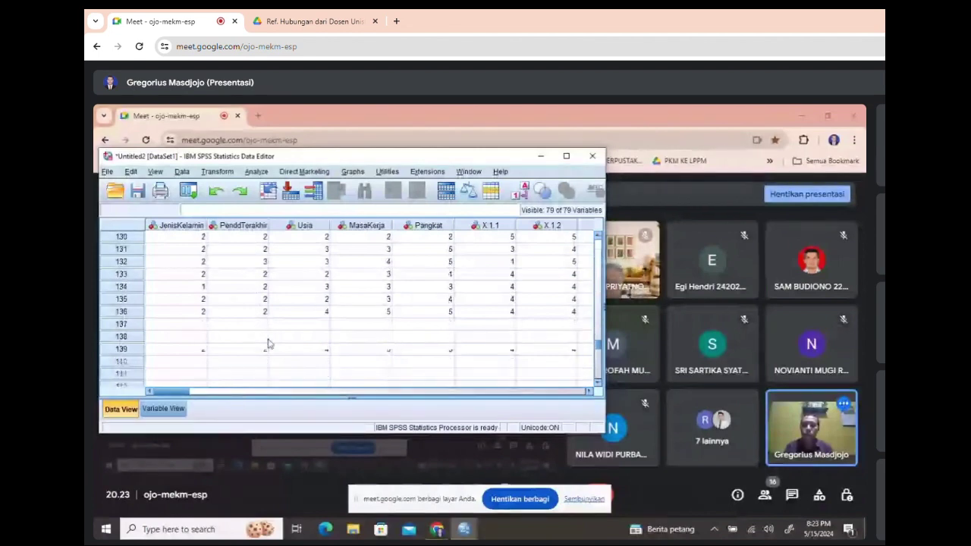
pyautogui.scroll(-4, 269, 343)
pyautogui.scroll(6, 268, 345)
pyautogui.scroll(-2, 266, 339)
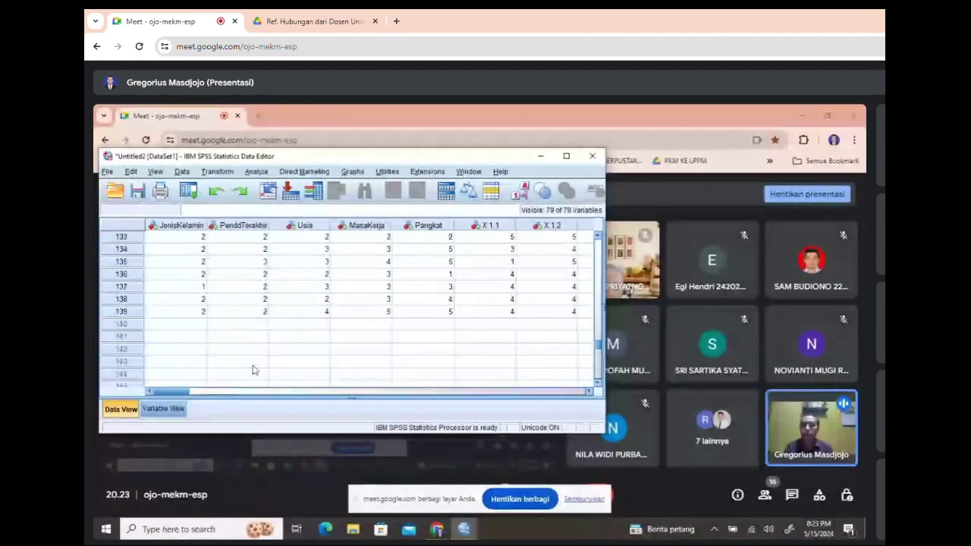
pyautogui.scroll(-1, 254, 370)
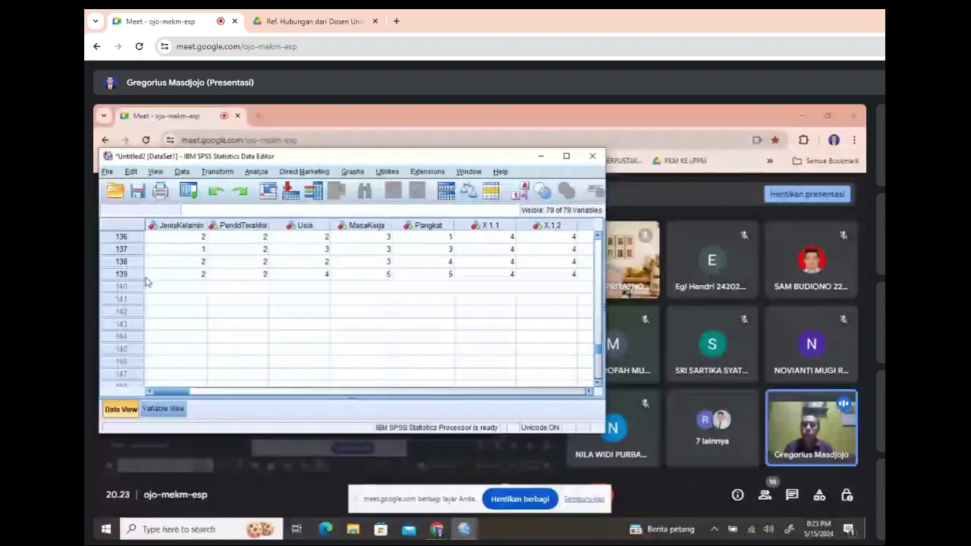
pyautogui.scroll(20, 147, 282)
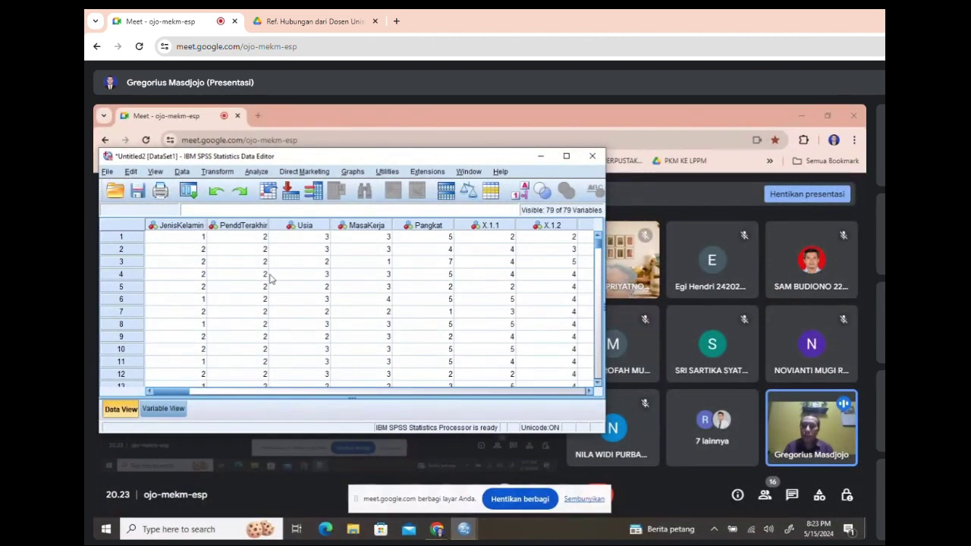
# Turn the value label display back on for the data records
pyautogui.click(155, 172)
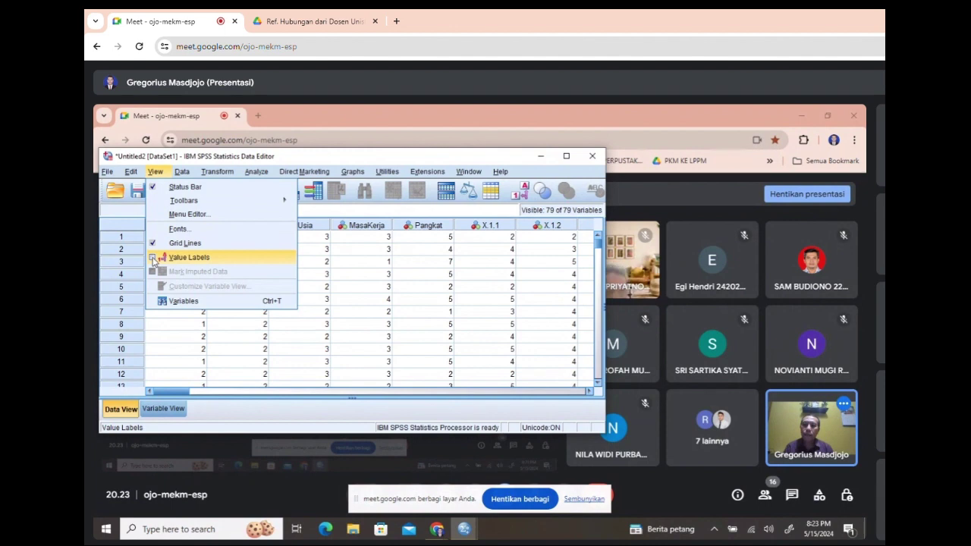
pyautogui.click(189, 257)
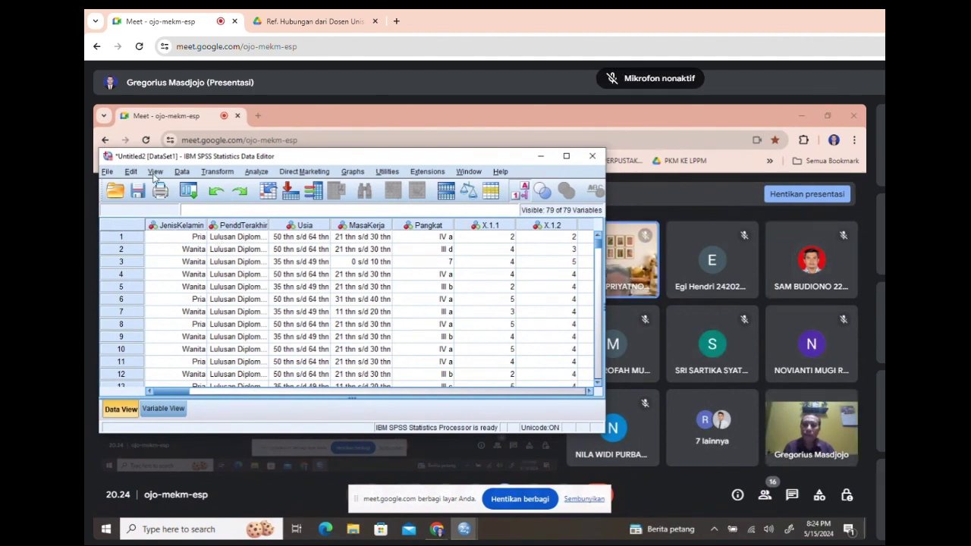
# Switch the data display from value labels to numeric codes and examine the X.1 item responses
pyautogui.click(155, 173)
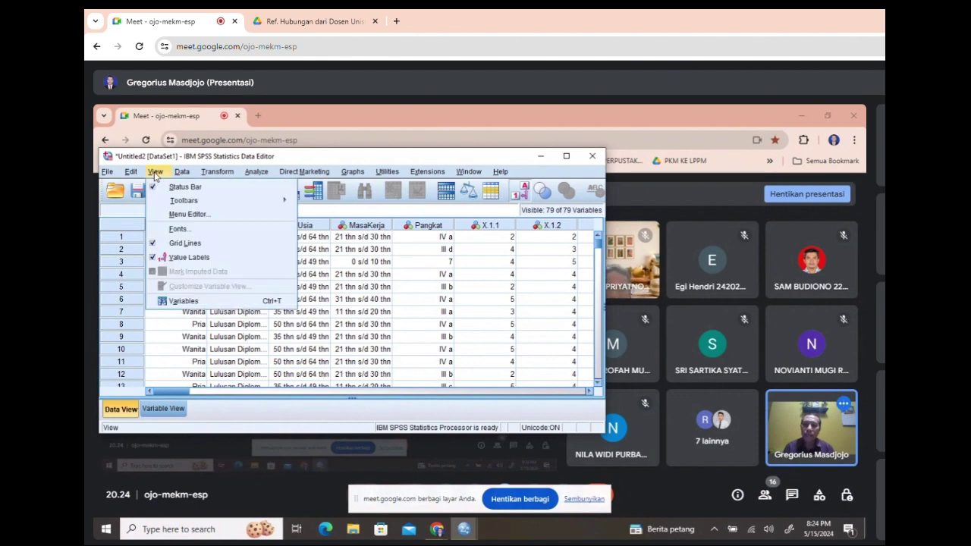
pyautogui.press('Return')
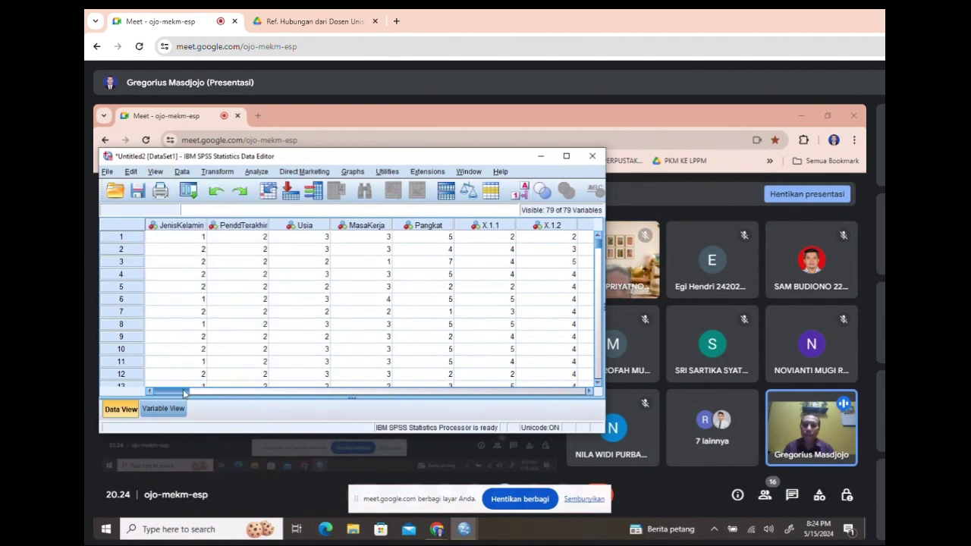
pyautogui.moveTo(183, 392); pyautogui.dragTo(206, 393)
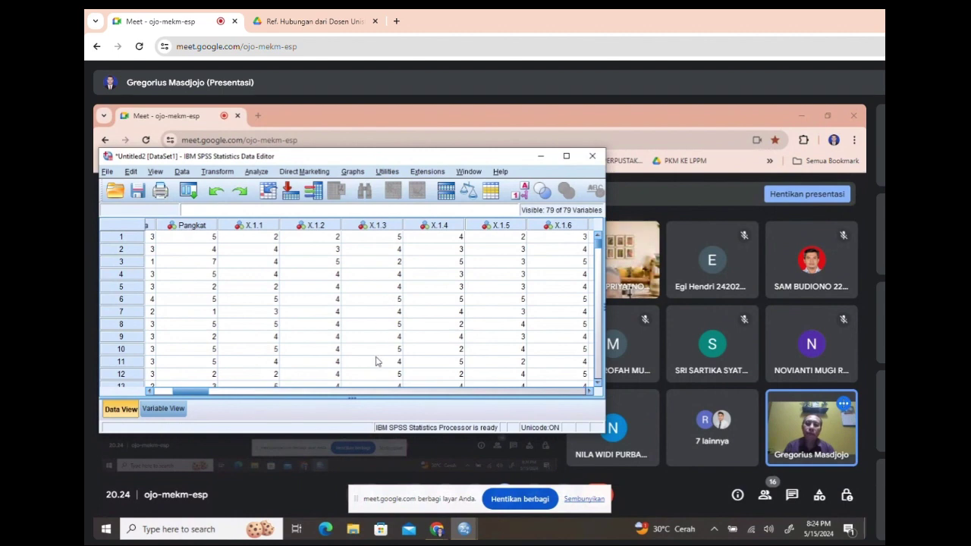
pyautogui.scroll(-2, 389, 318)
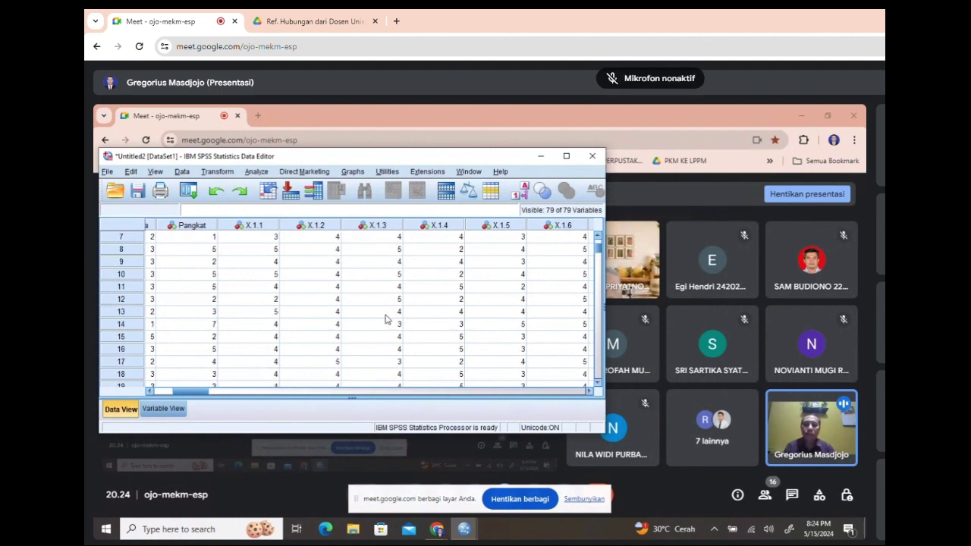
pyautogui.scroll(2, 385, 319)
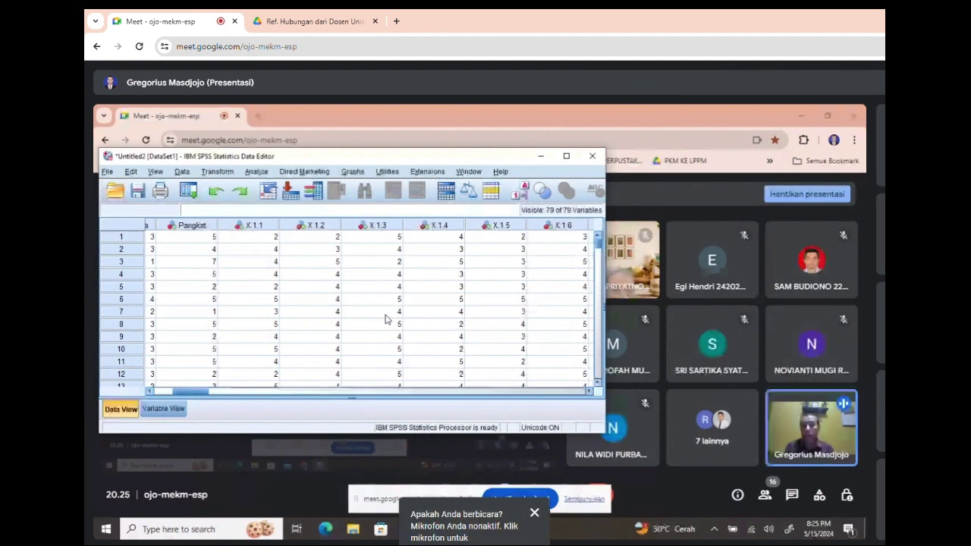
# Start the value labels for variable X.1.1 by adding 1 = "STS"
pyautogui.click(168, 411)
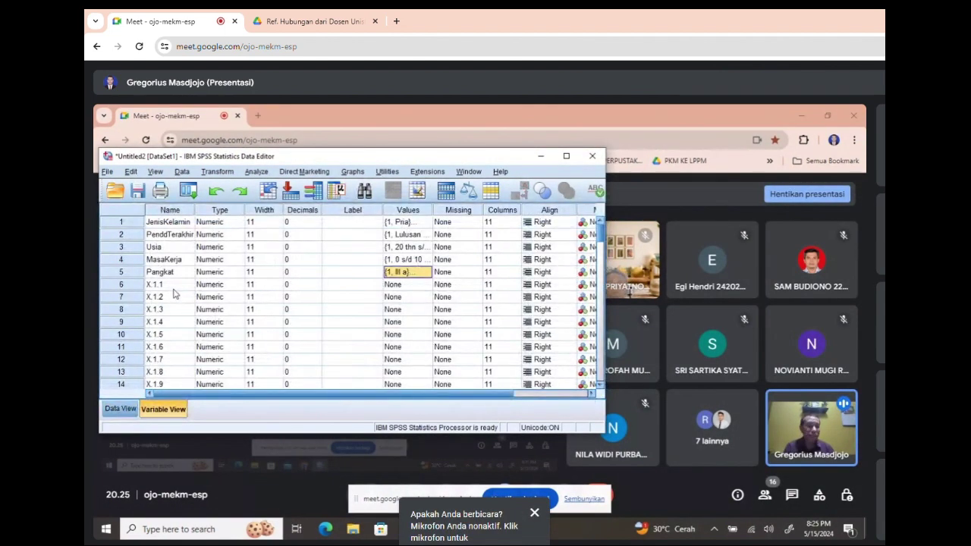
pyautogui.scroll(-20, 174, 295)
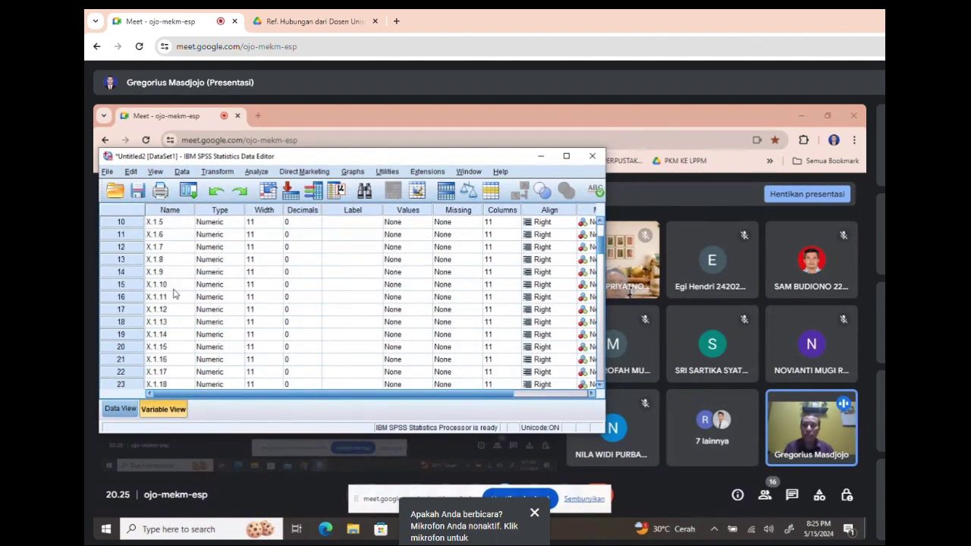
pyautogui.scroll(-5, 174, 296)
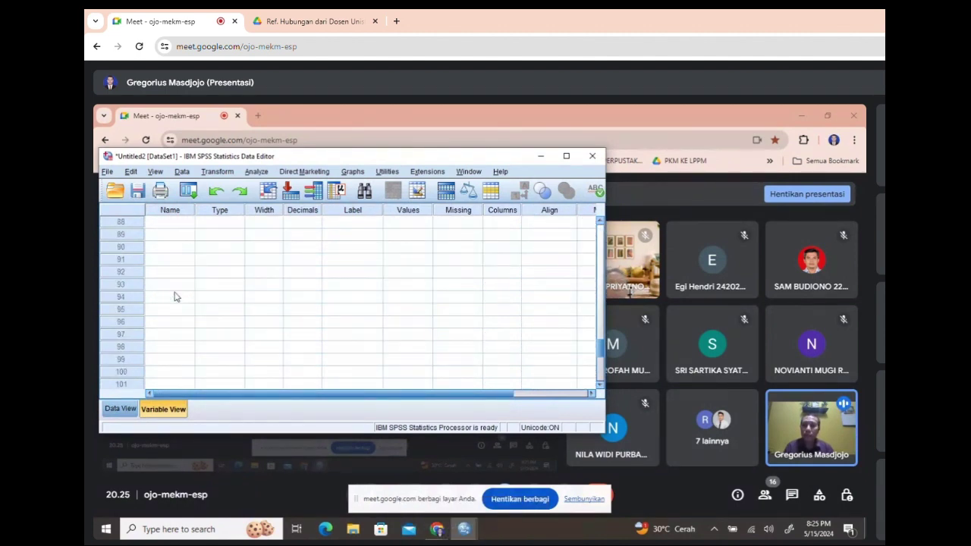
pyautogui.scroll(18, 174, 299)
pyautogui.scroll(11, 173, 302)
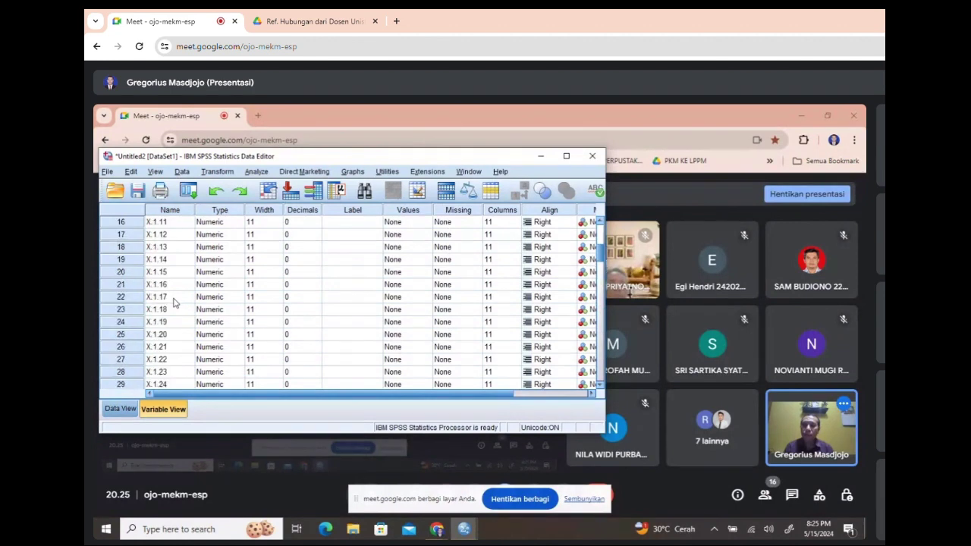
pyautogui.click(414, 287)
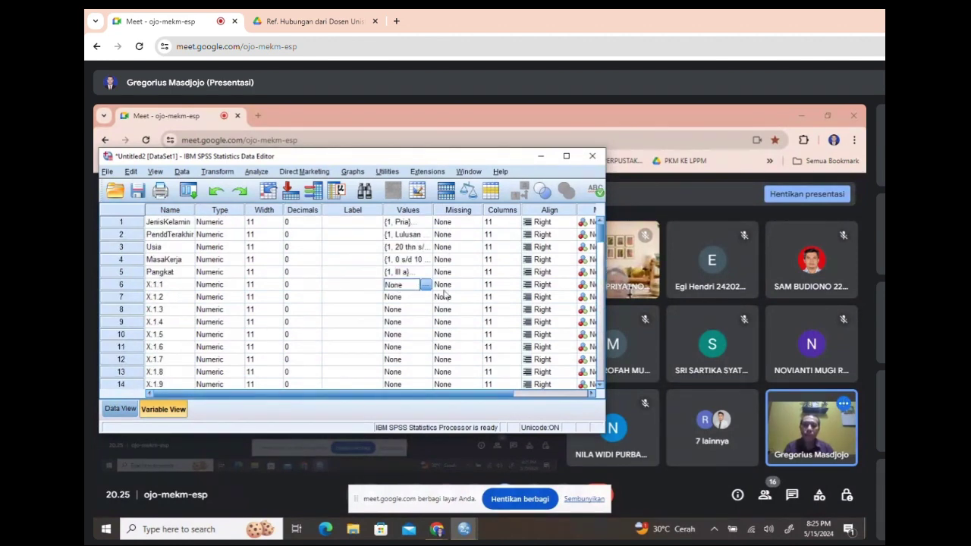
pyautogui.click(425, 285)
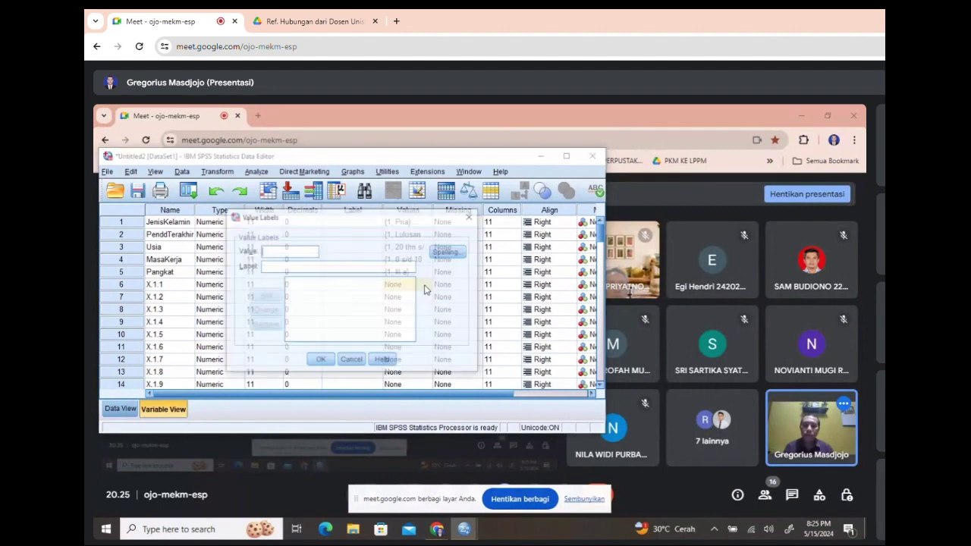
pyautogui.write('1')
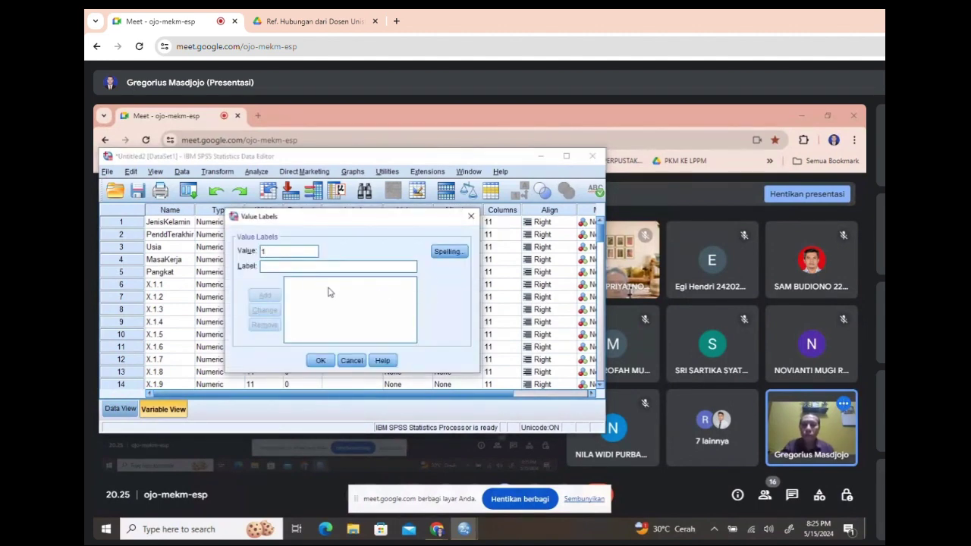
pyautogui.click(280, 267)
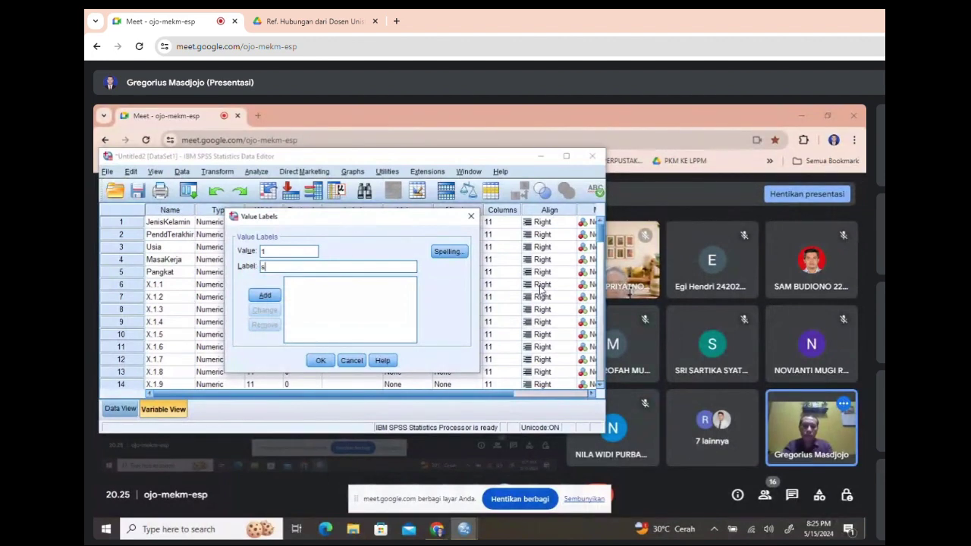
pyautogui.write('SY')
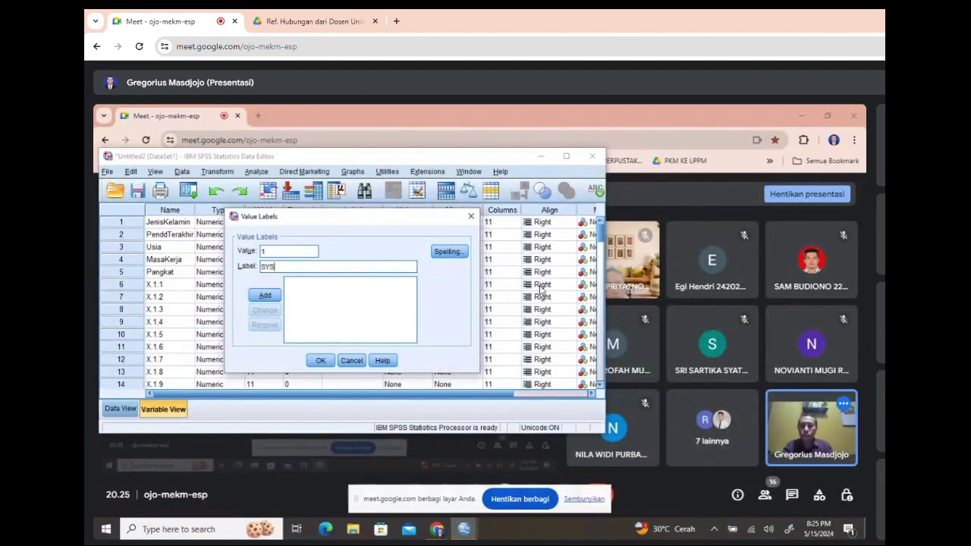
pyautogui.write('TS')
pyautogui.click(271, 299)
# Add the value labels 2 = "TS" and 3 = "N" for X.1.1
pyautogui.write('2')
pyautogui.click(262, 265)
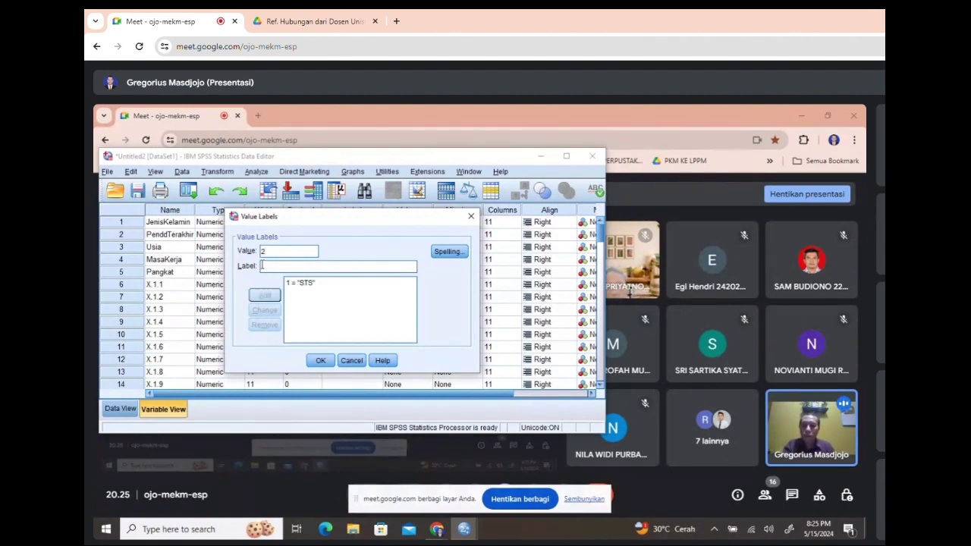
pyautogui.write('TS')
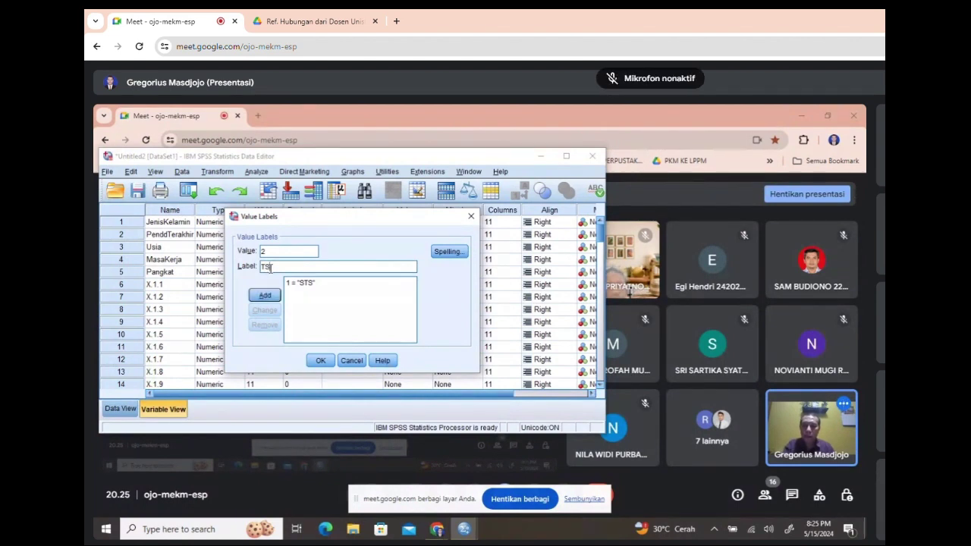
pyautogui.click(265, 296)
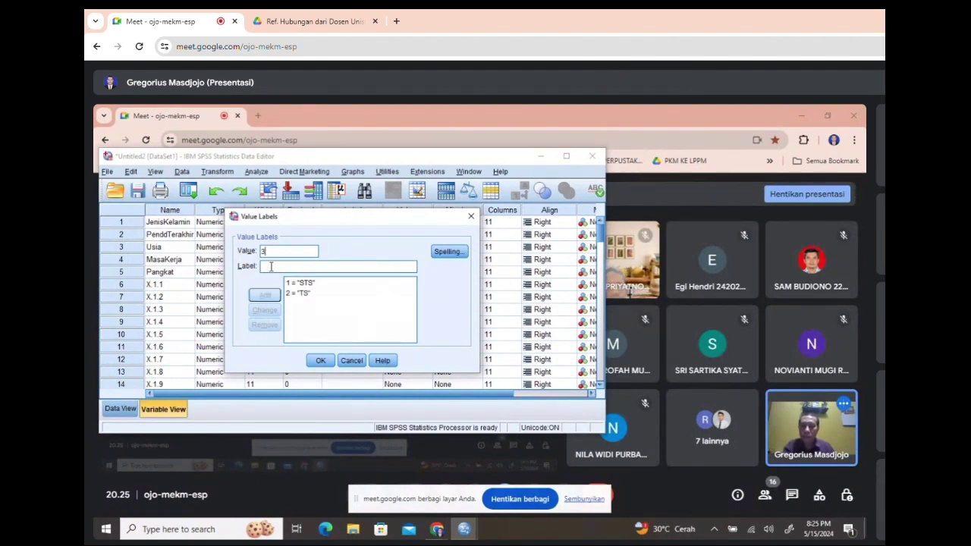
pyautogui.write('N')
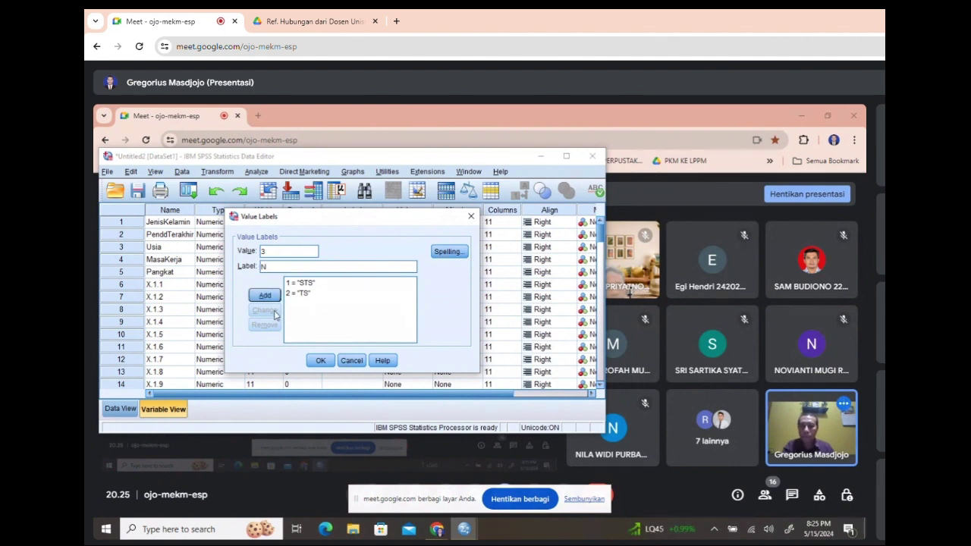
pyautogui.click(273, 297)
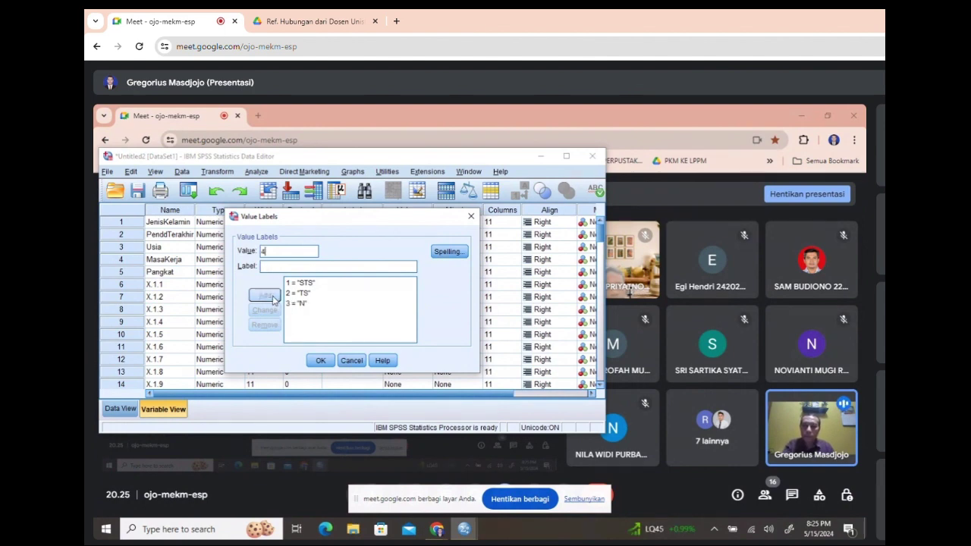
# Add the value labels 4 = "S" and 5 = "SS" for X.1.1 and apply the label set
pyautogui.write('S')
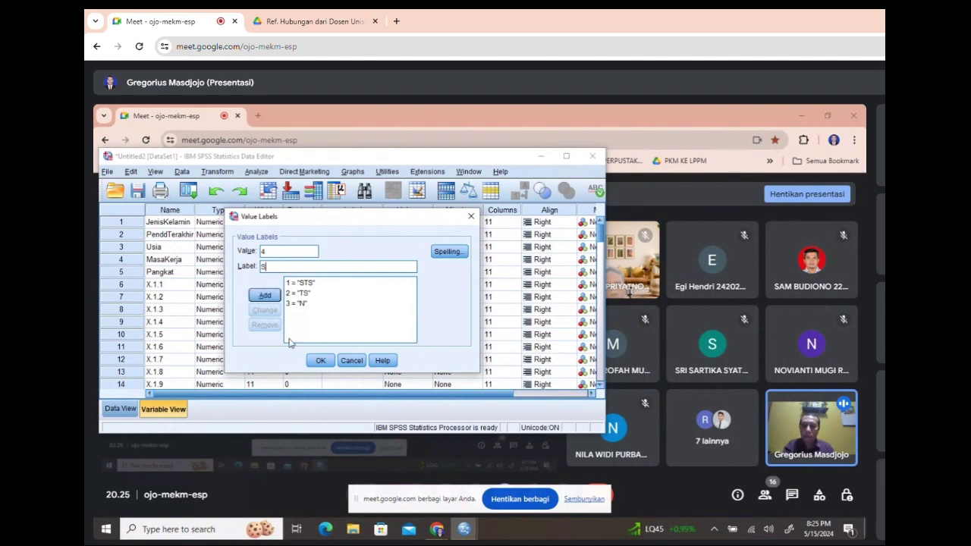
pyautogui.click(271, 296)
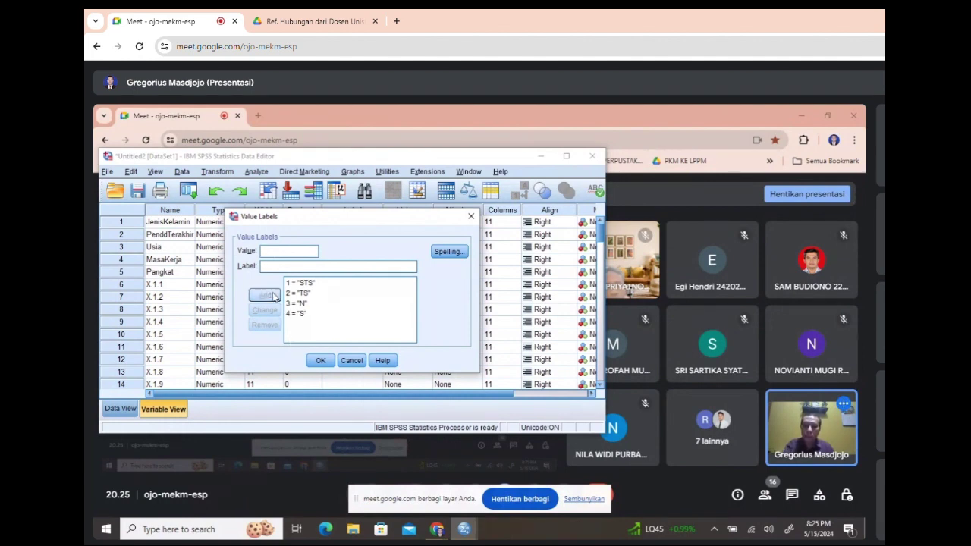
pyautogui.click(275, 265)
pyautogui.write('SS')
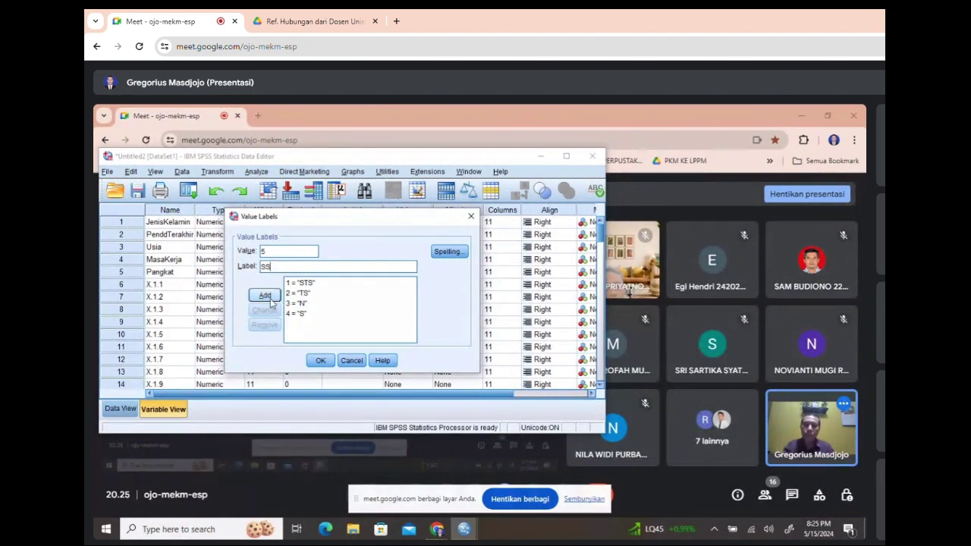
pyautogui.click(265, 296)
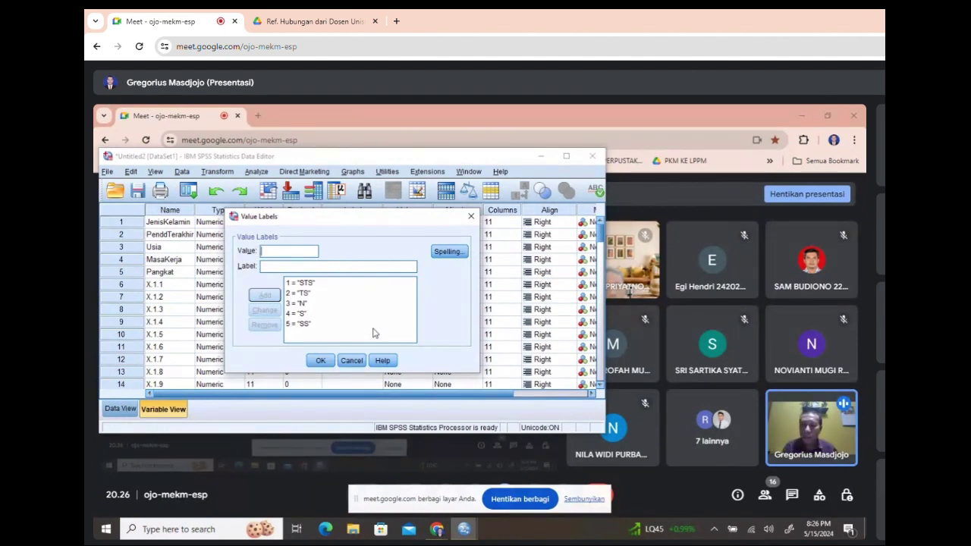
pyautogui.click(320, 362)
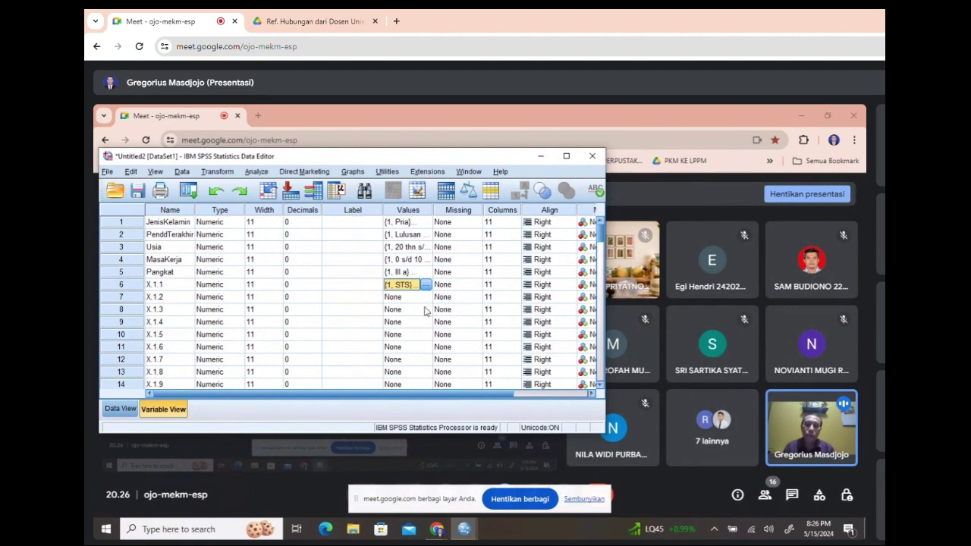
# Copy the entire variable definition of X.1.1, including its value labels
pyautogui.click(119, 286)
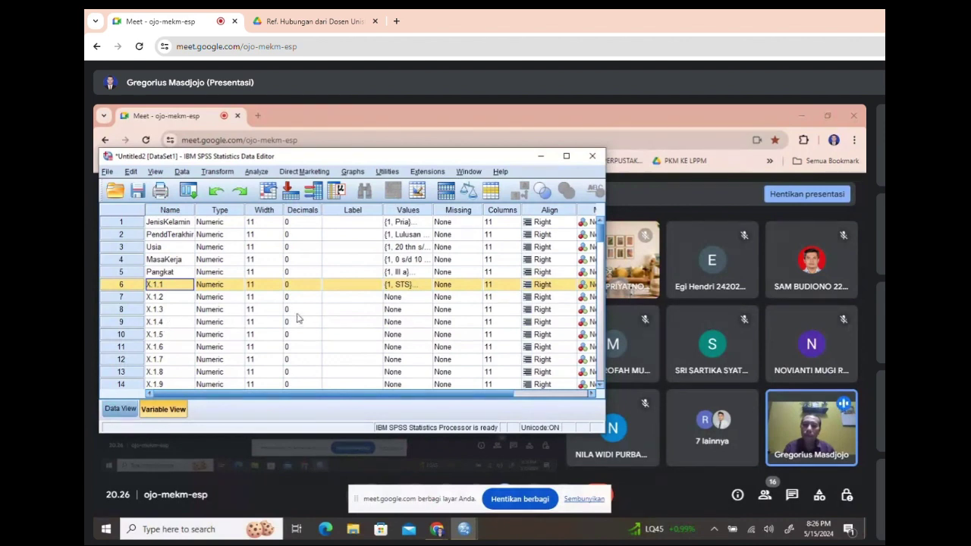
pyautogui.click(343, 313)
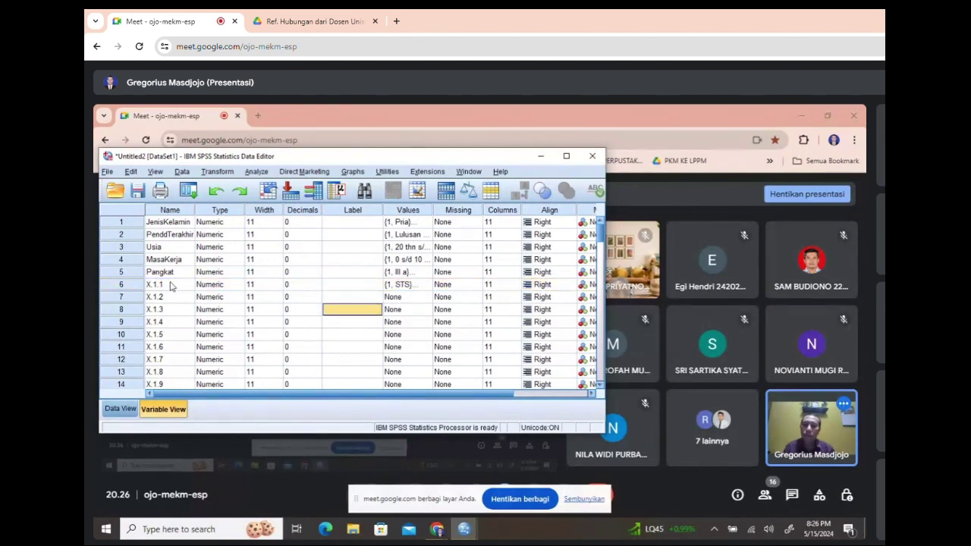
pyautogui.click(119, 286)
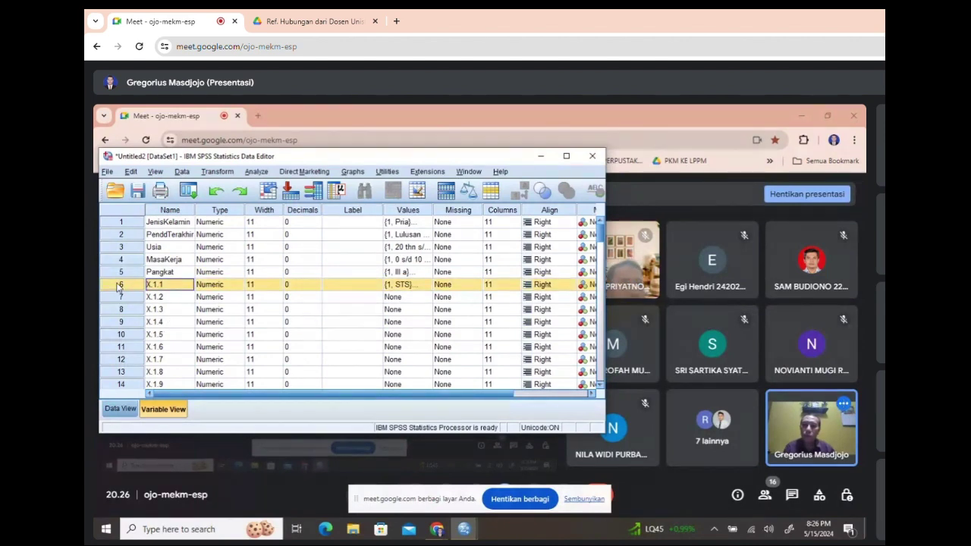
pyautogui.rightClick(118, 286)
pyautogui.click(142, 293)
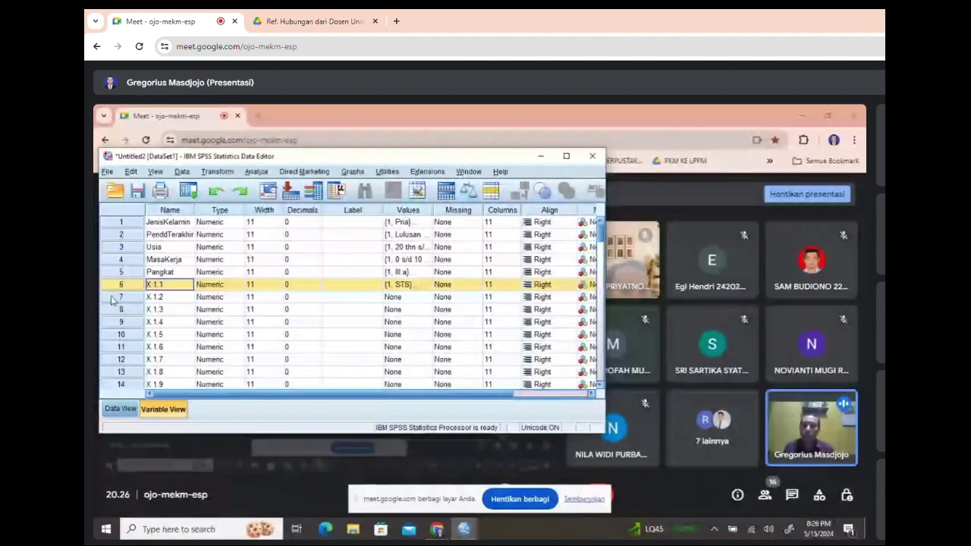
# Paste the copied definition onto all variables from X.1.2 through Mean_Y2 and return to the data records
pyautogui.moveTo(113, 296); pyautogui.dragTo(117, 336)
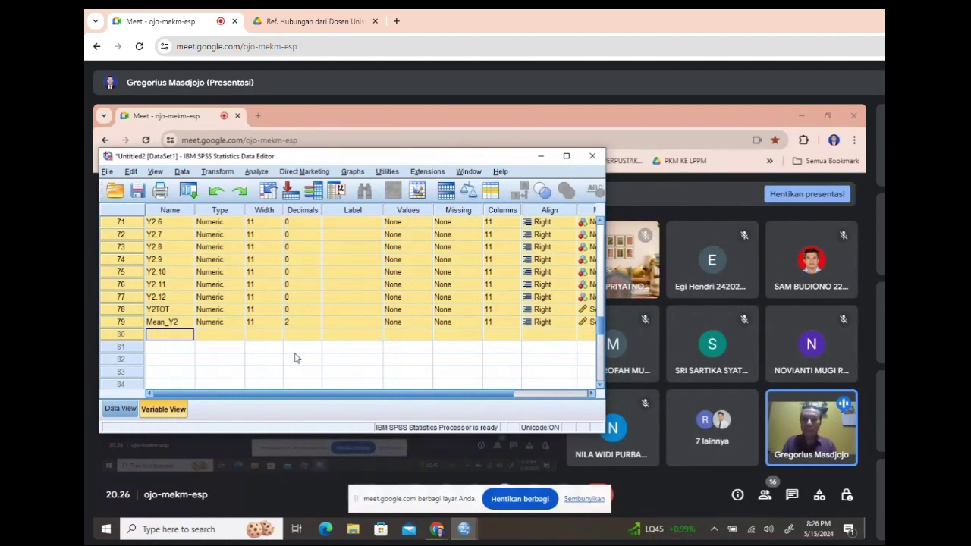
pyautogui.press('Up')
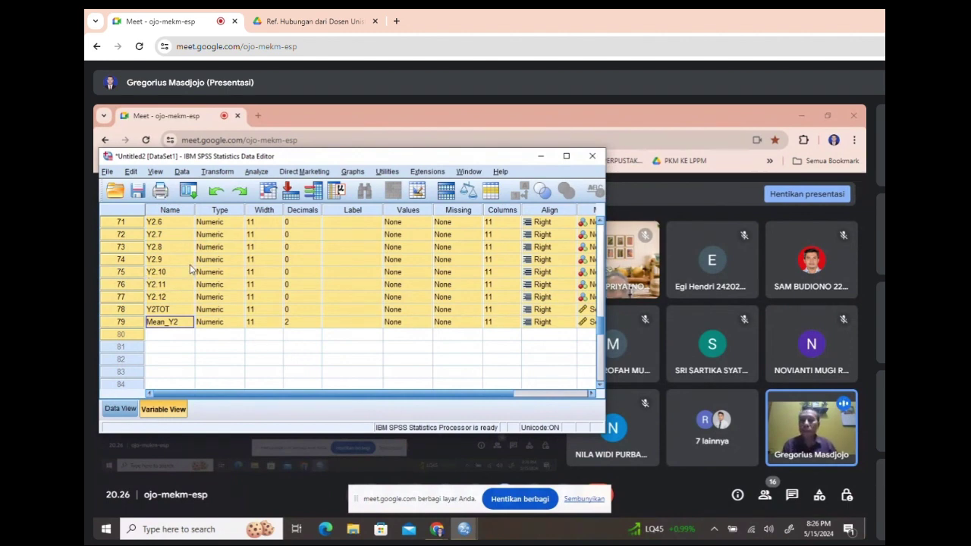
pyautogui.rightClick(127, 261)
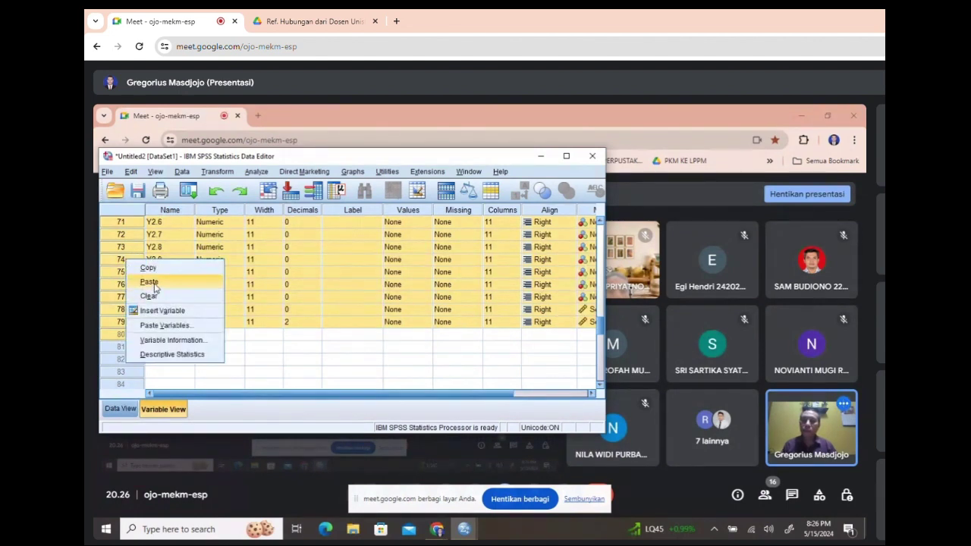
pyautogui.click(150, 283)
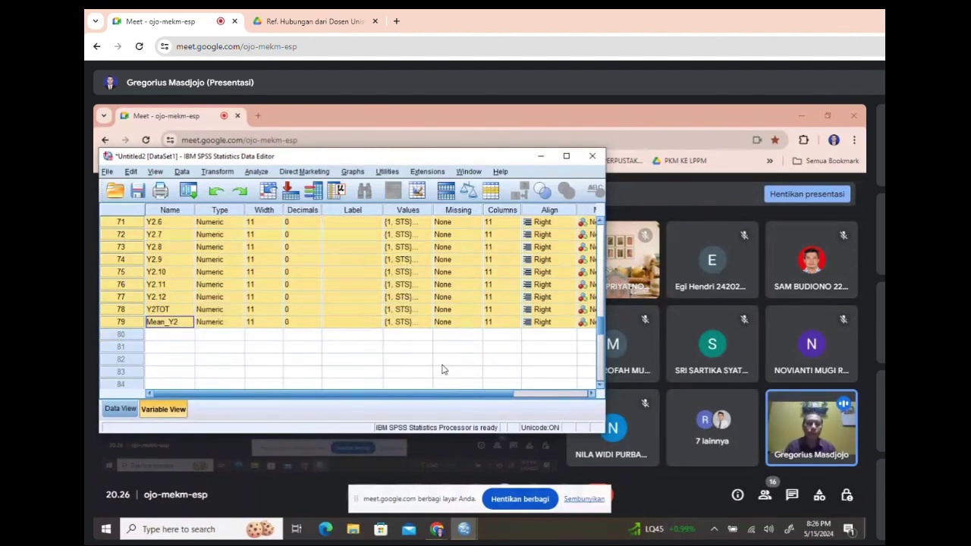
pyautogui.scroll(7, 434, 369)
pyautogui.scroll(16, 434, 370)
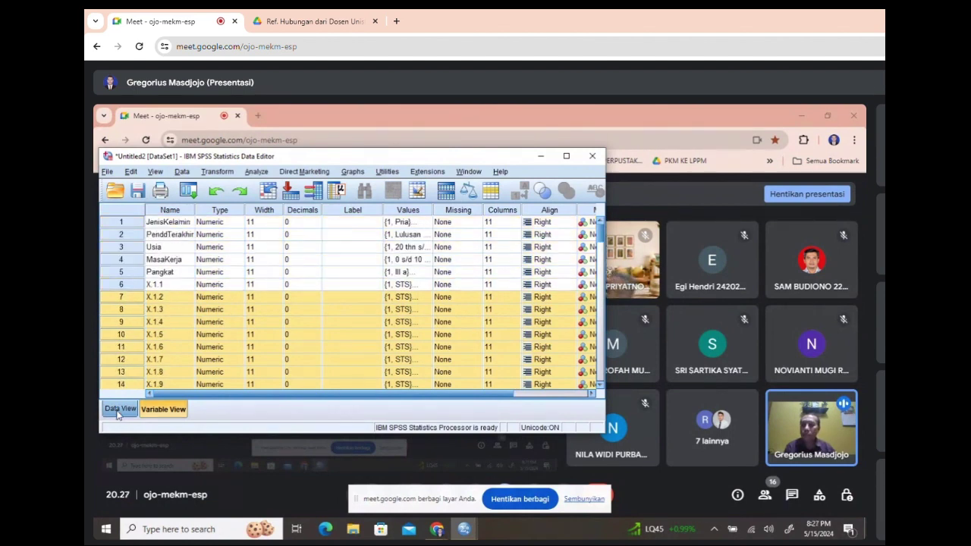
pyautogui.click(118, 410)
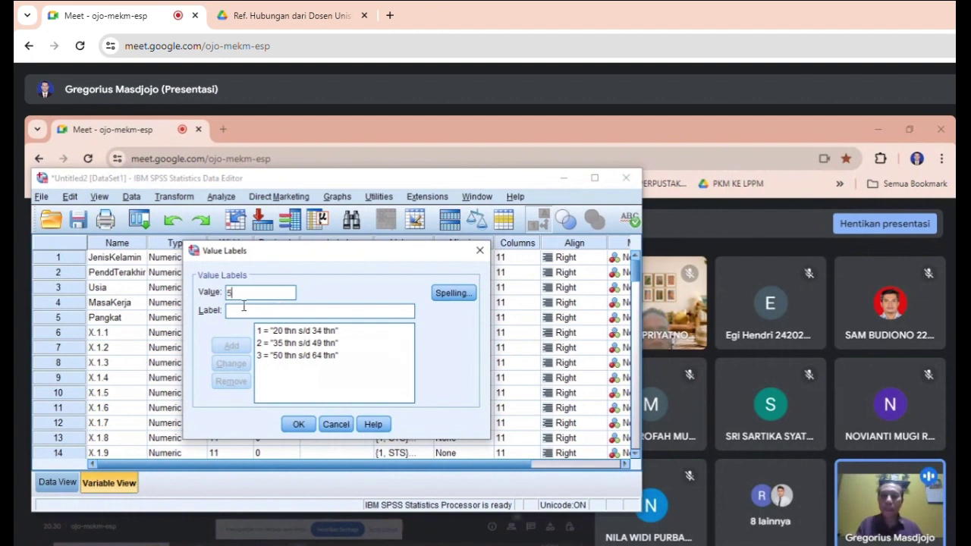
# Add the value label 4 = "> 64 thn" for Usia and apply the label set
pyautogui.press('BackSpace')
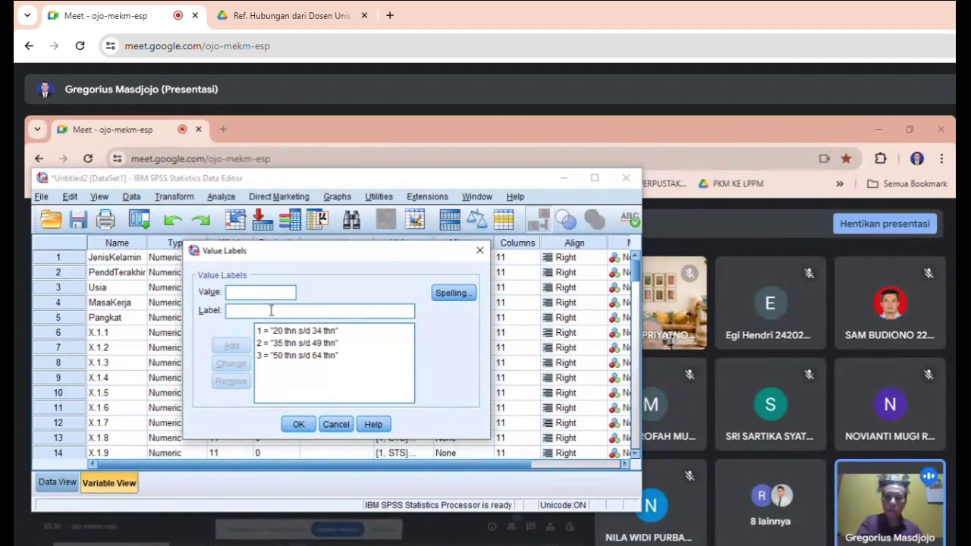
pyautogui.write('4')
pyautogui.click(255, 310)
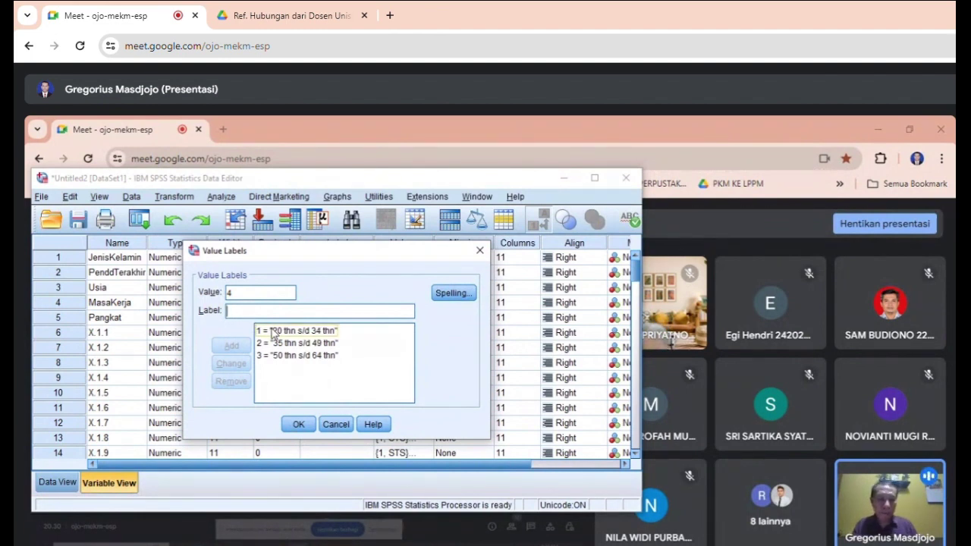
pyautogui.write('> ')
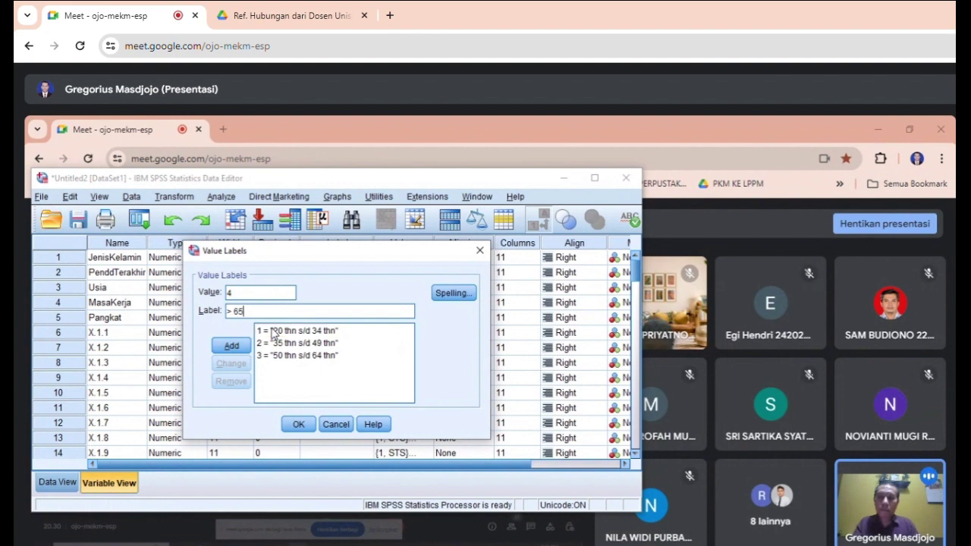
pyautogui.write('6')
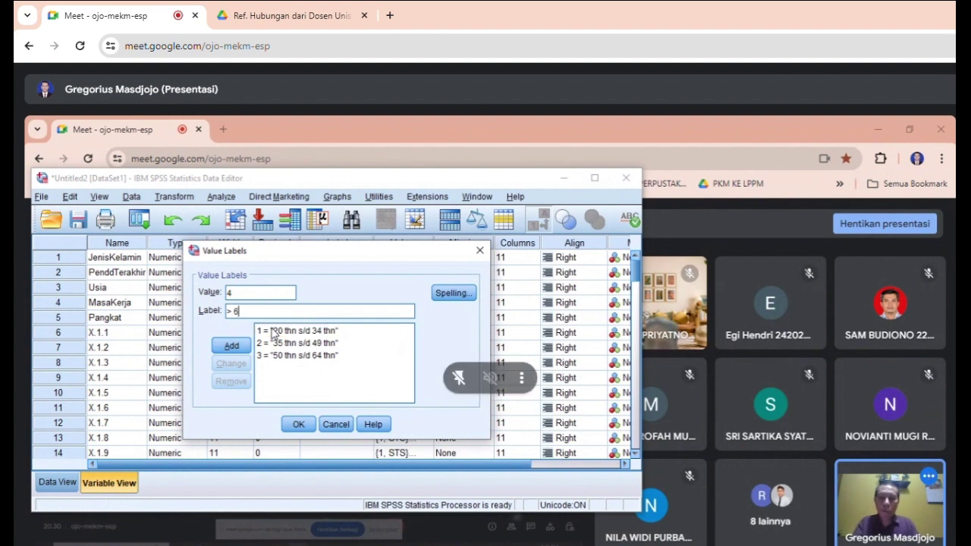
pyautogui.write('4 T')
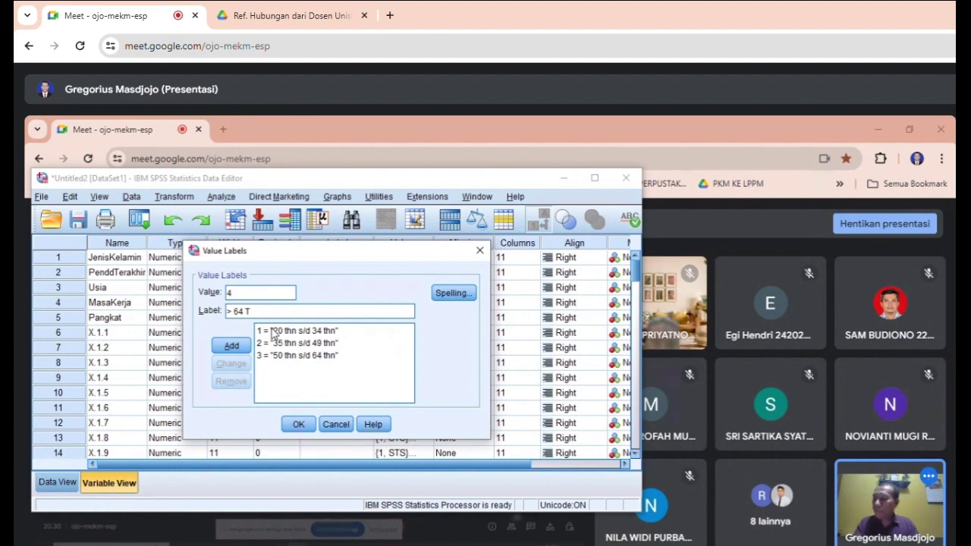
pyautogui.press('BackSpace')
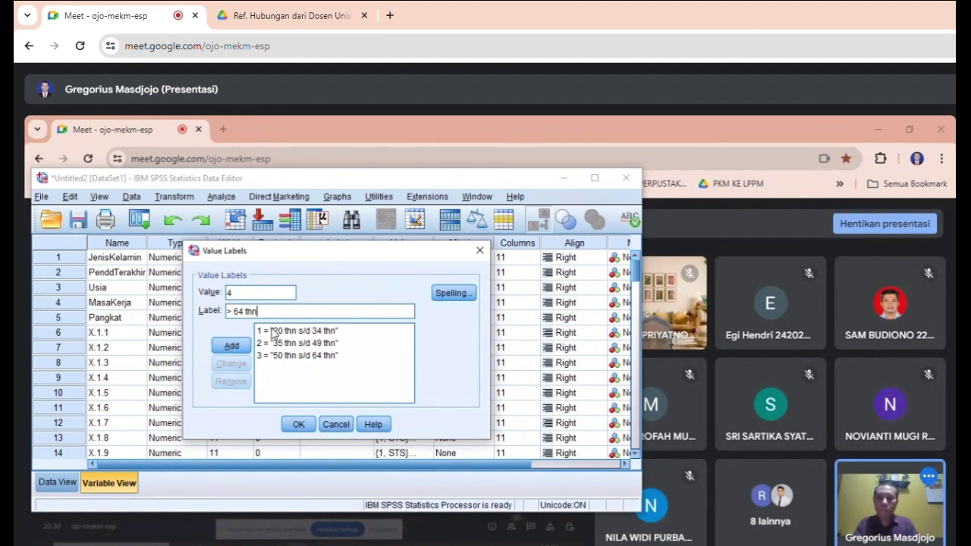
pyautogui.click(231, 347)
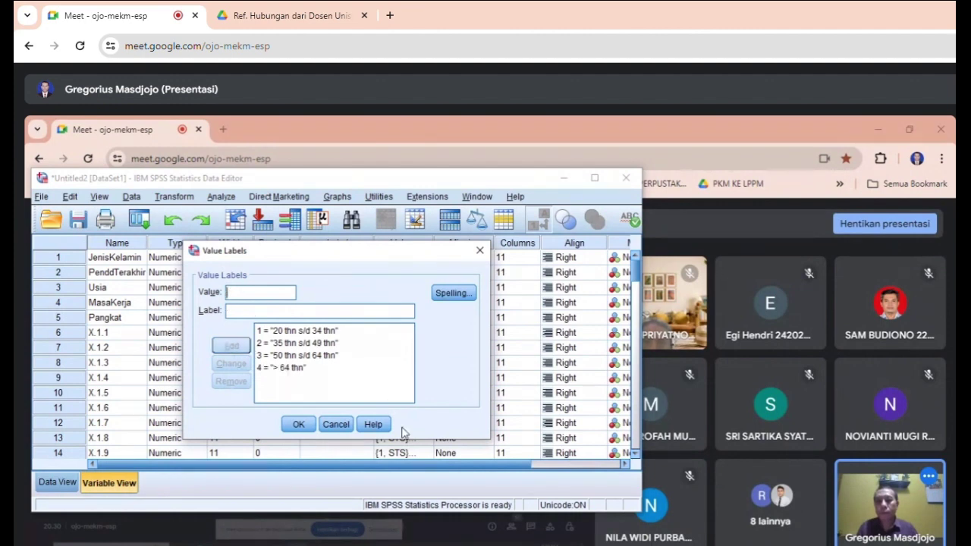
pyautogui.click(298, 425)
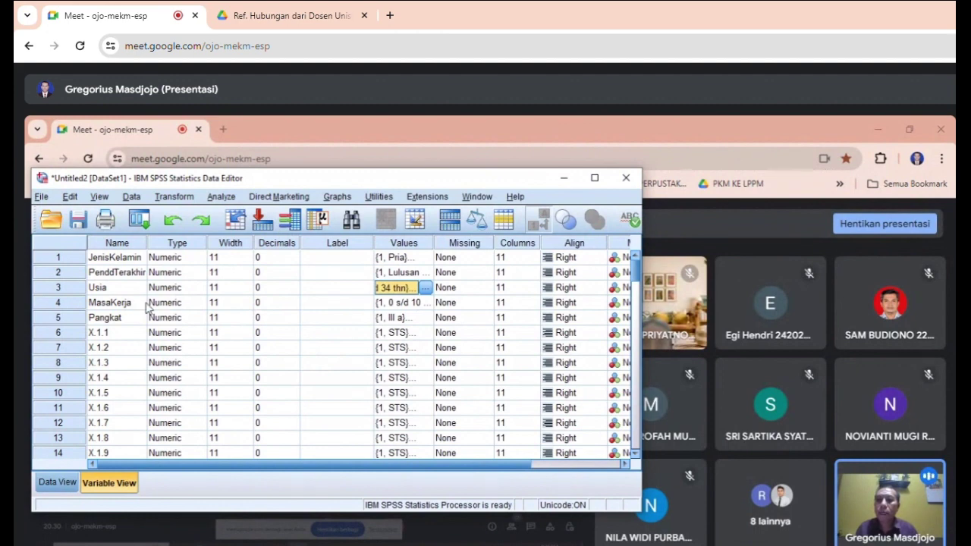
# Add the value label 5 = "> 40 thn" for MasaKerja and apply the label set
pyautogui.click(416, 305)
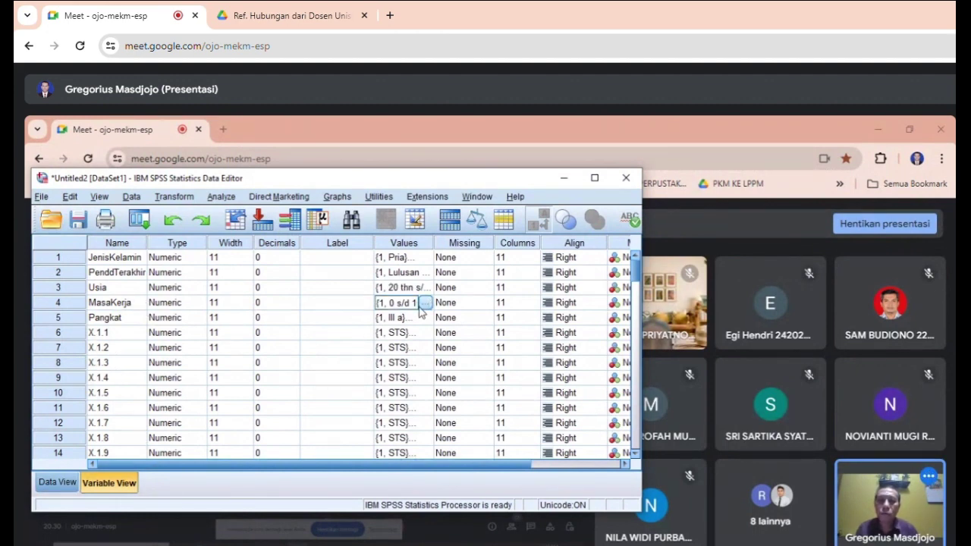
pyautogui.click(424, 303)
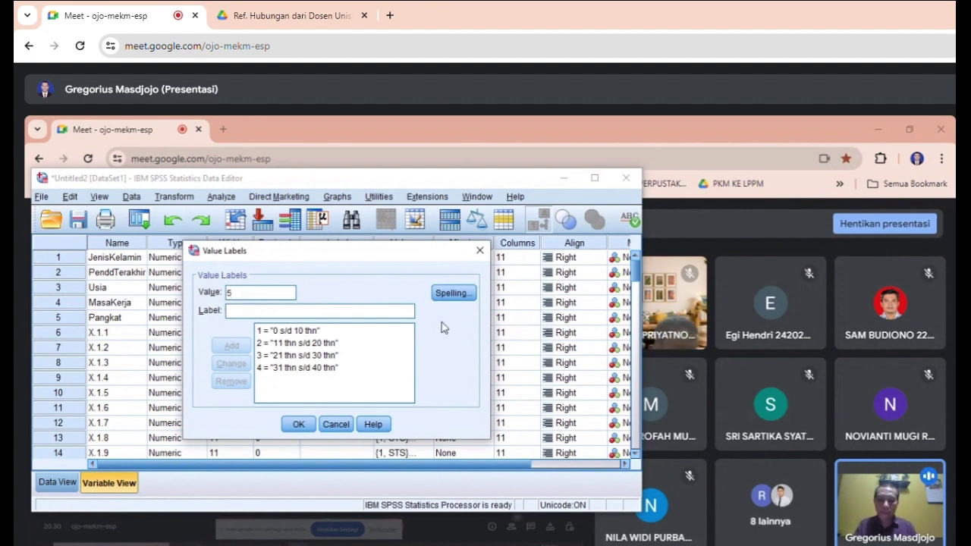
pyautogui.write('>')
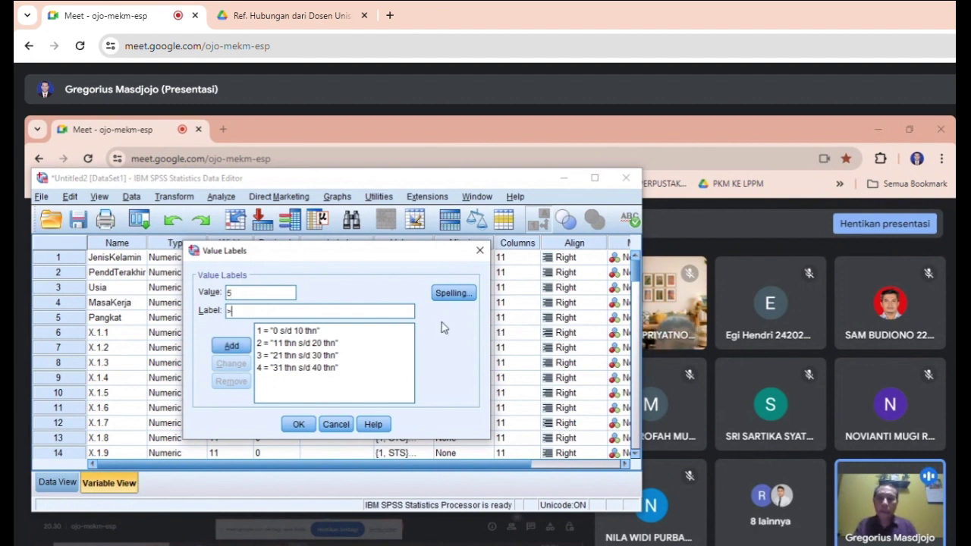
pyautogui.write(' 4')
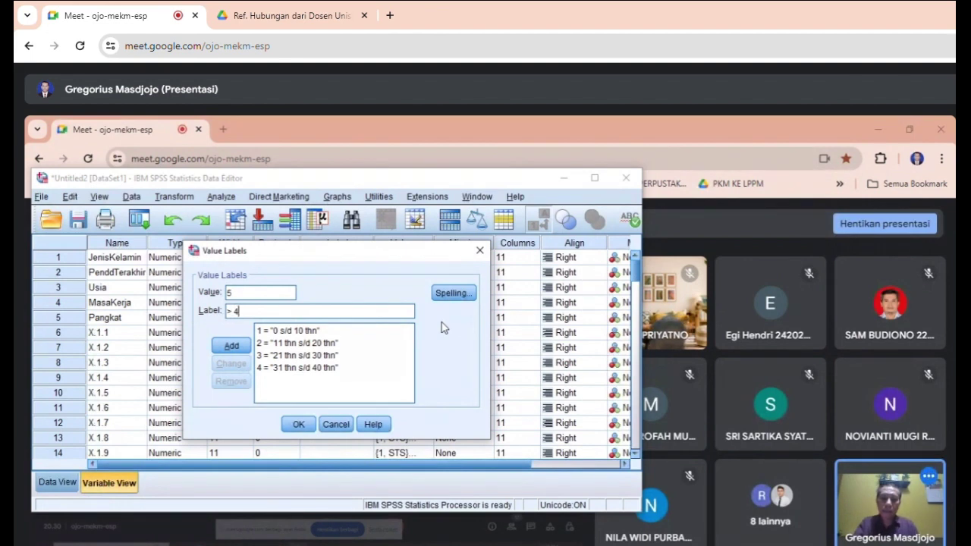
pyautogui.write('0 thn')
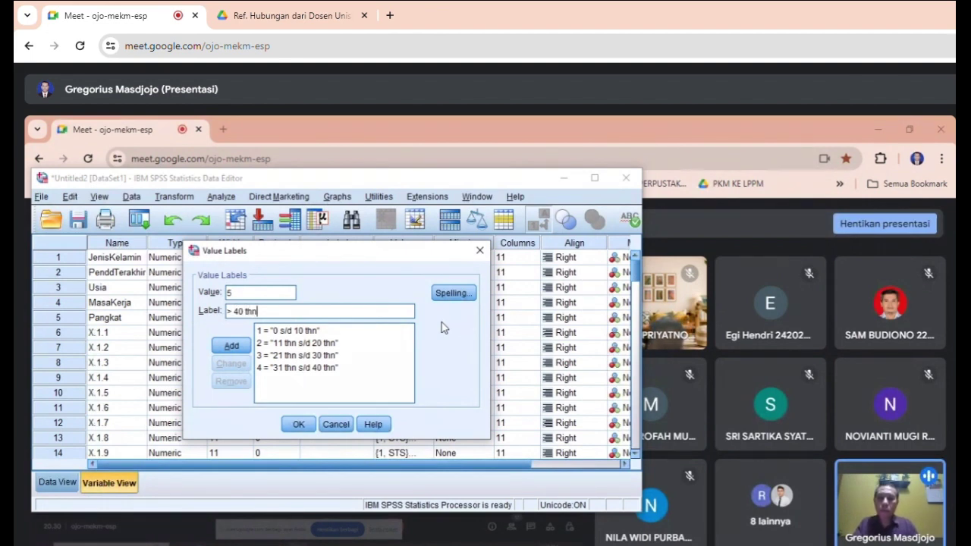
pyautogui.click(232, 346)
pyautogui.click(299, 425)
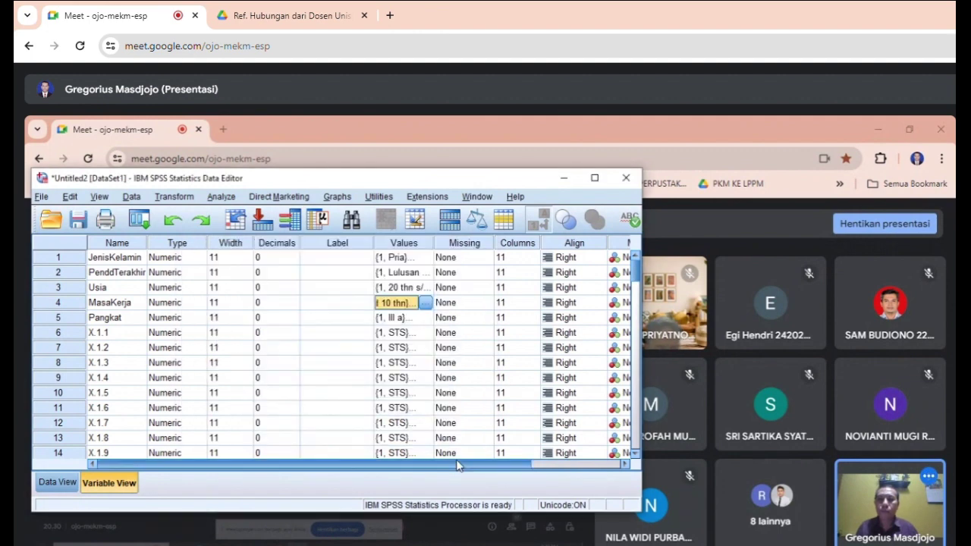
# Review the data records to check how the Usia and MasaKerja labels and the item responses display across cases and variables
pyautogui.click(51, 489)
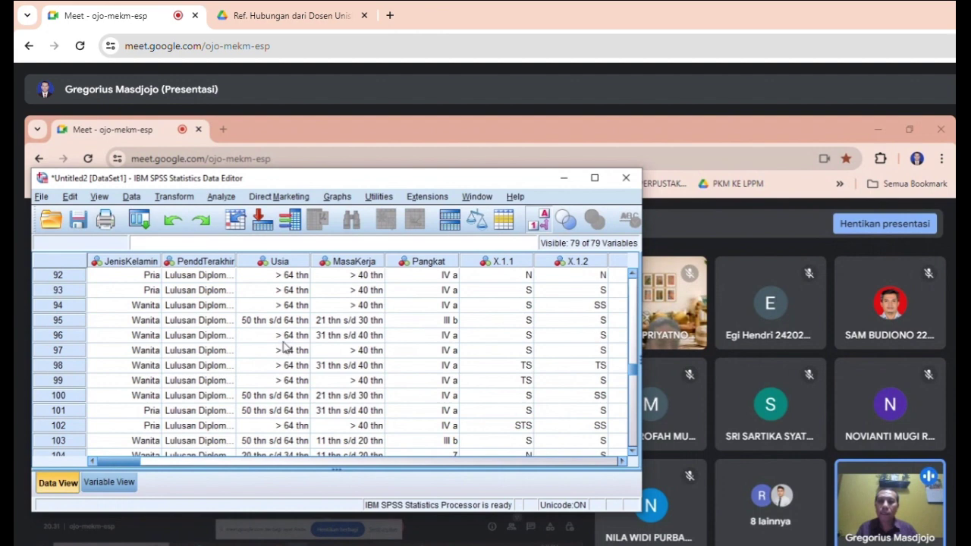
pyautogui.scroll(-5, 285, 346)
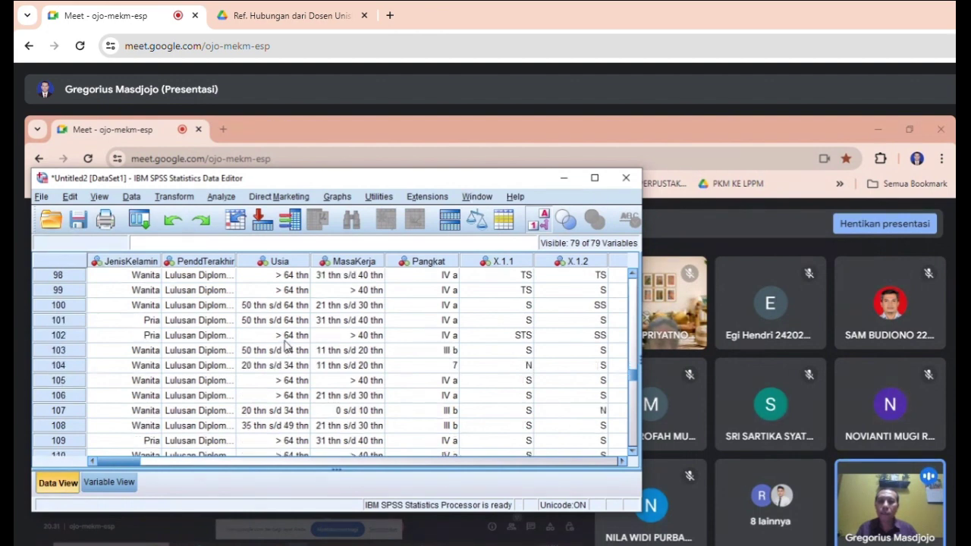
pyautogui.scroll(-9, 283, 379)
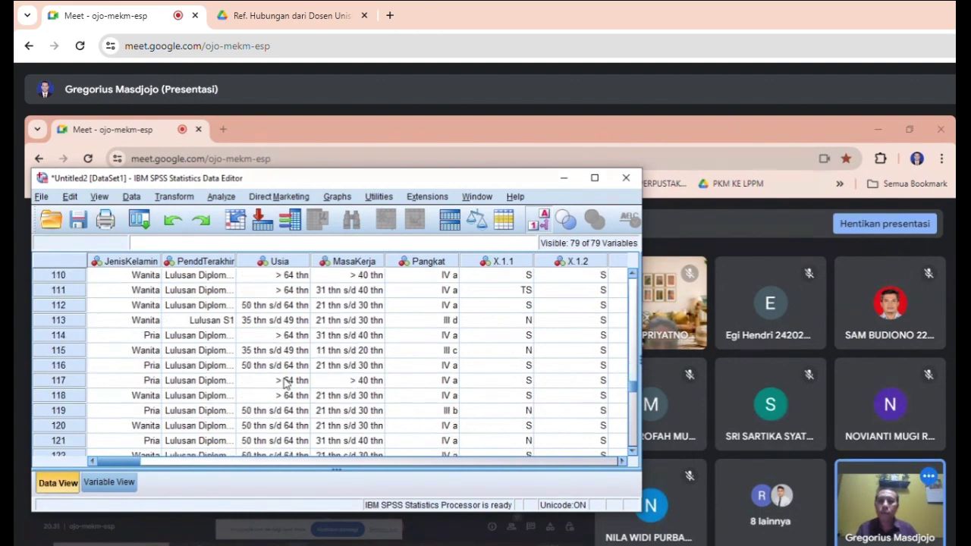
pyautogui.scroll(20, 285, 398)
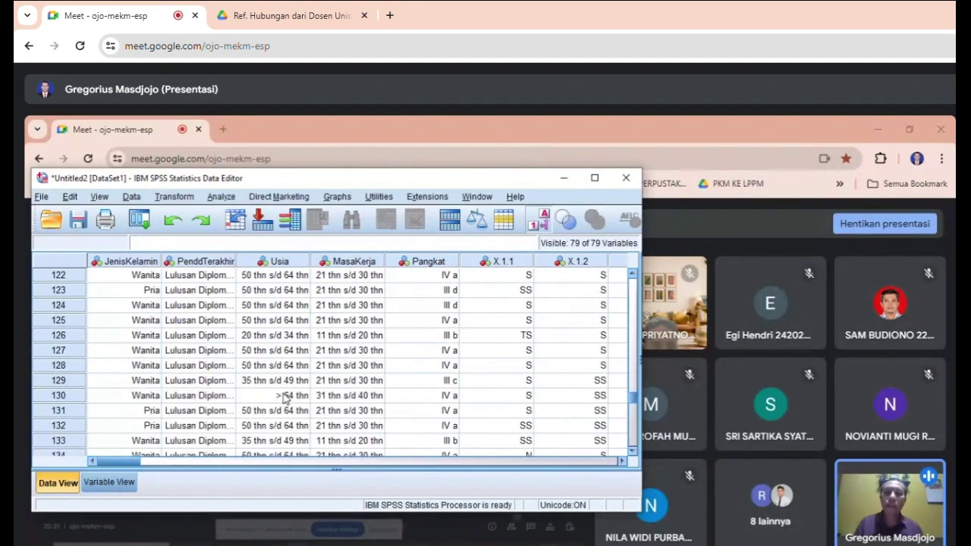
pyautogui.scroll(3, 286, 400)
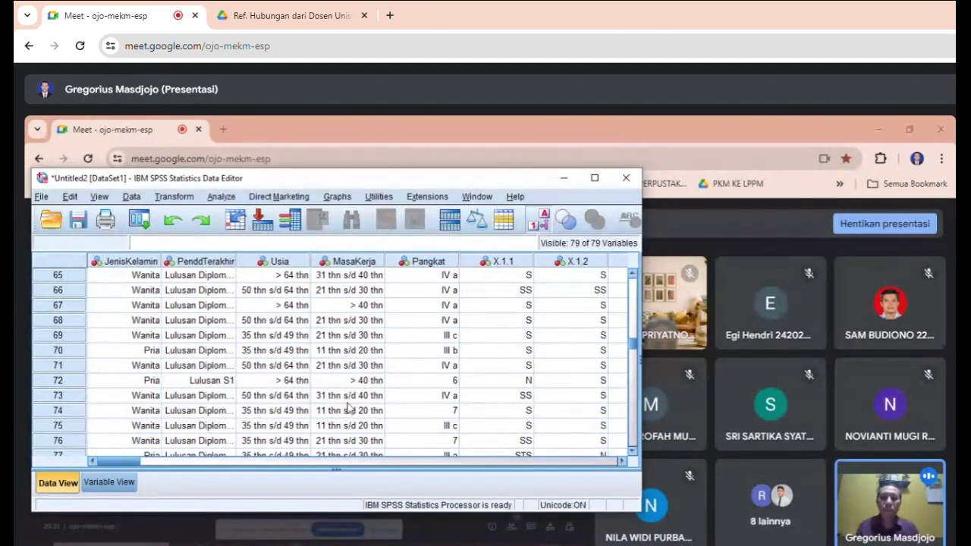
pyautogui.scroll(20, 448, 389)
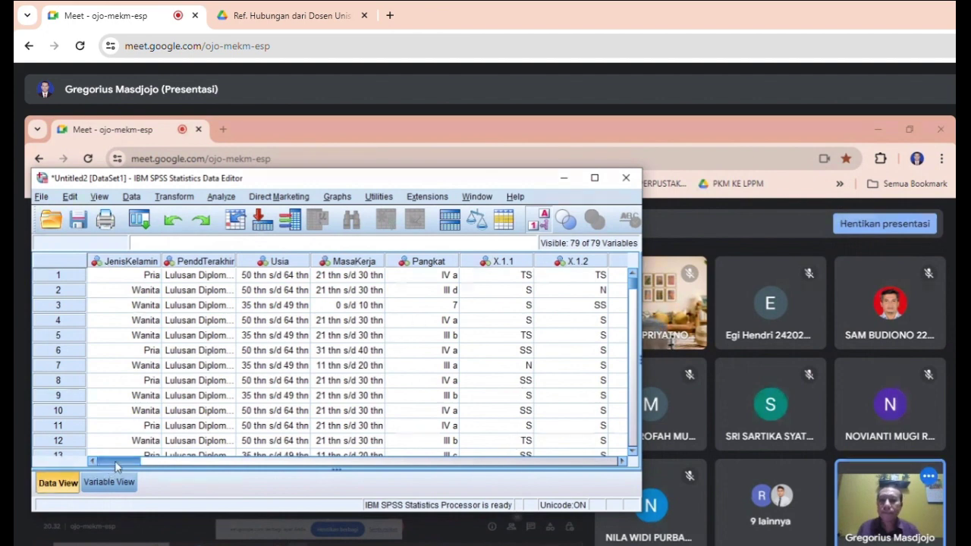
pyautogui.moveTo(116, 466); pyautogui.dragTo(306, 471)
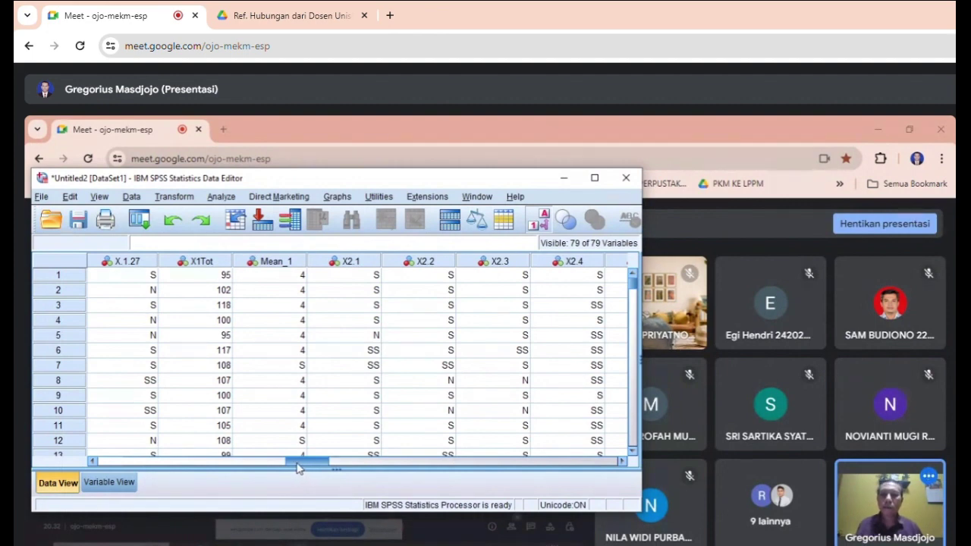
pyautogui.moveTo(297, 468); pyautogui.dragTo(96, 466)
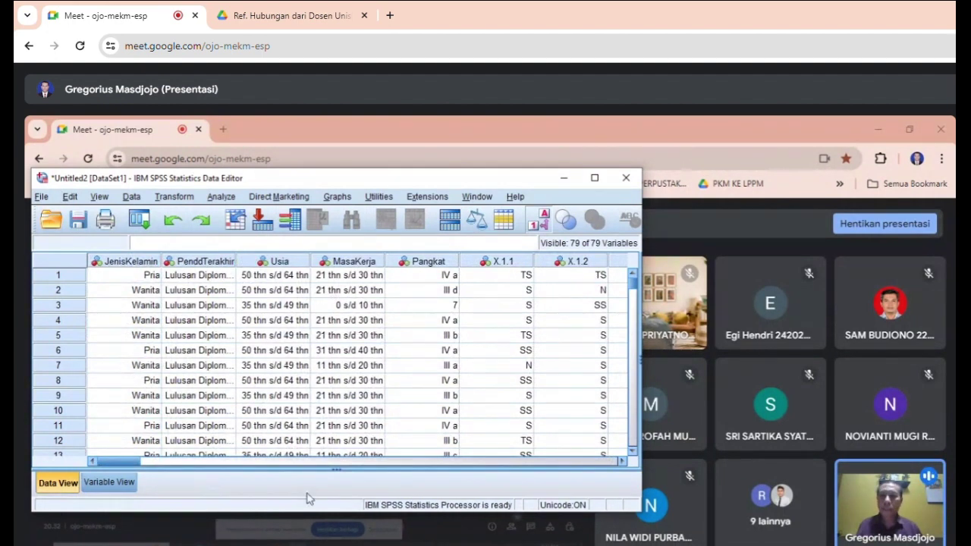
# Look through the variable definitions from JenisKelamin down to the Y1 items
pyautogui.click(107, 483)
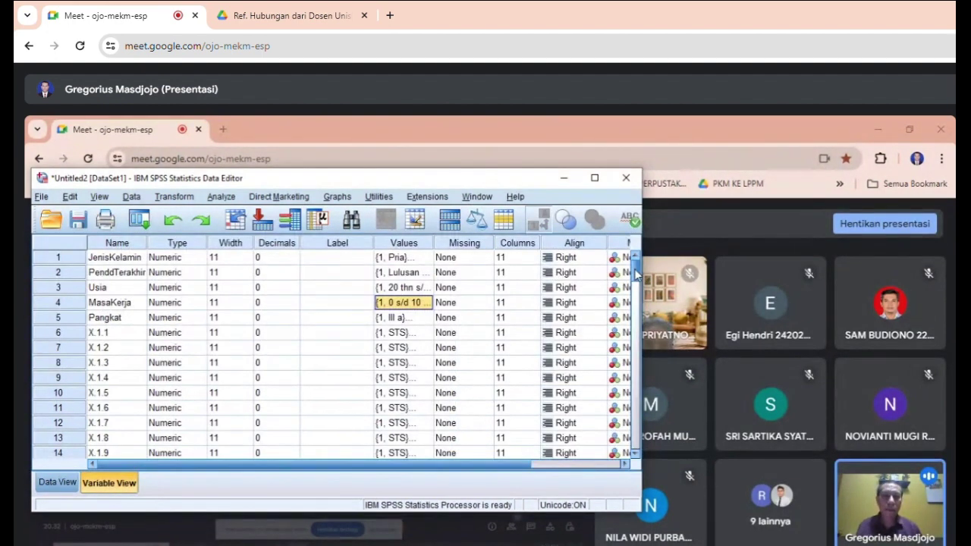
pyautogui.moveTo(636, 275)
pyautogui.mouseDown()
pyautogui.moveTo(635, 389)
pyautogui.moveTo(643, 258)
pyautogui.mouseUp()
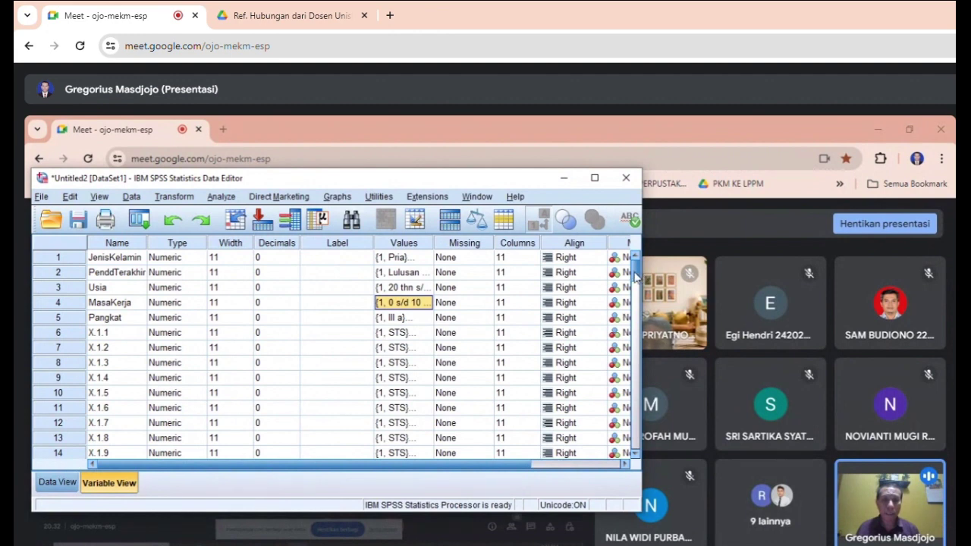
pyautogui.scroll(-1, 636, 282)
pyautogui.moveTo(636, 282); pyautogui.dragTo(635, 358)
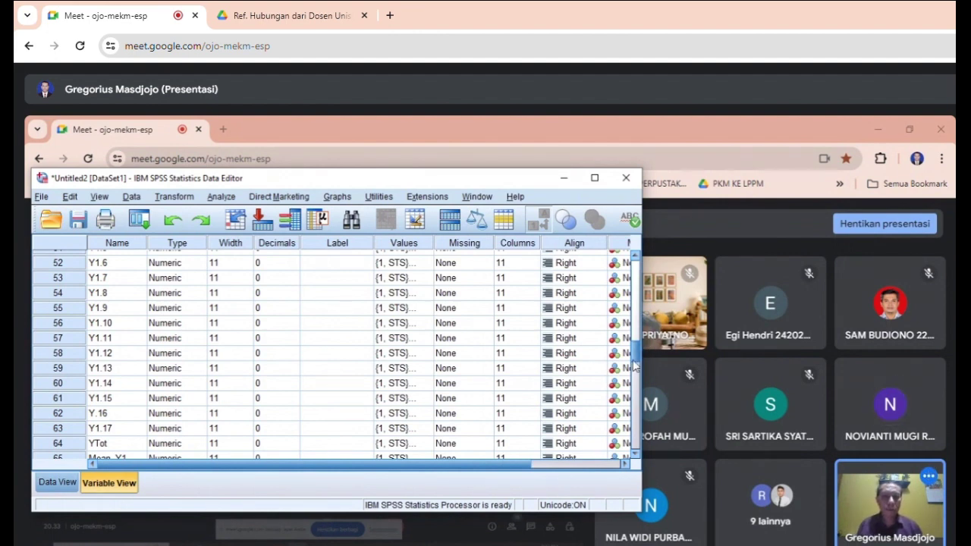
pyautogui.moveTo(636, 366); pyautogui.dragTo(643, 277)
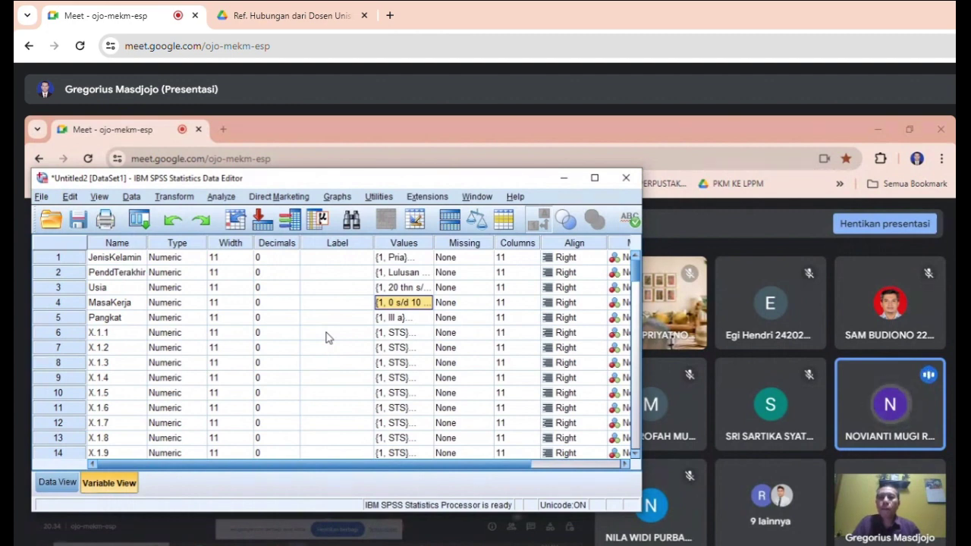
# Set up a dimension-reduction Factor Analysis with items X.1.1 through X.1.27 as its variables
pyautogui.click(221, 197)
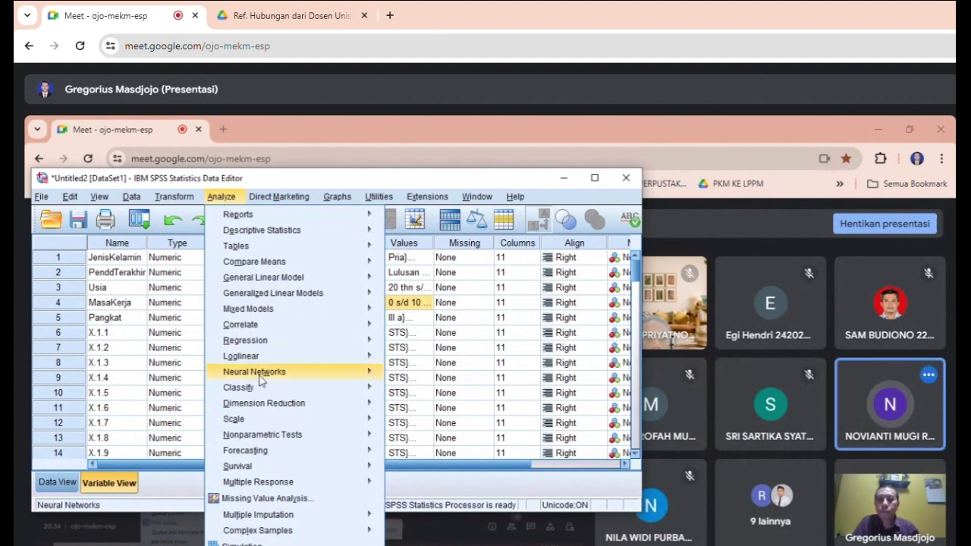
pyautogui.moveTo(272, 405)
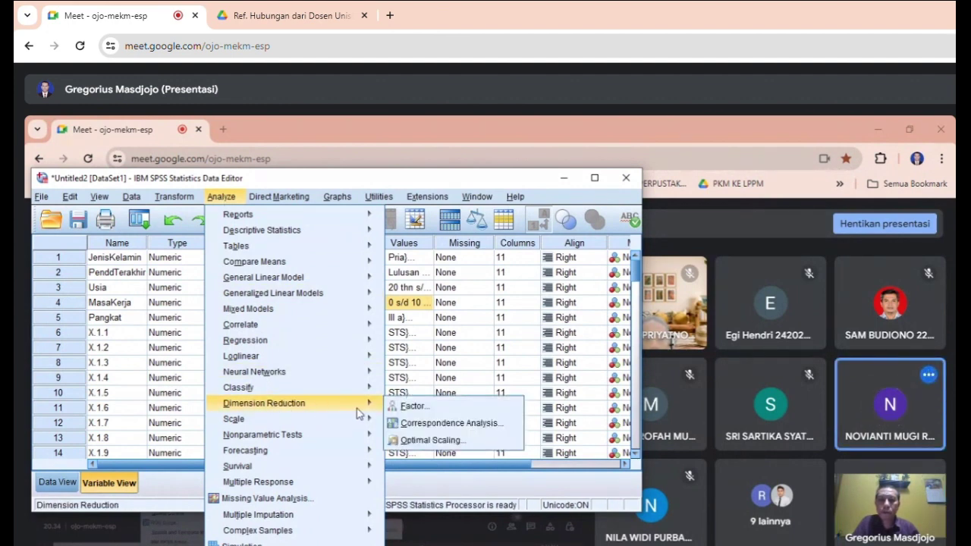
pyautogui.click(414, 408)
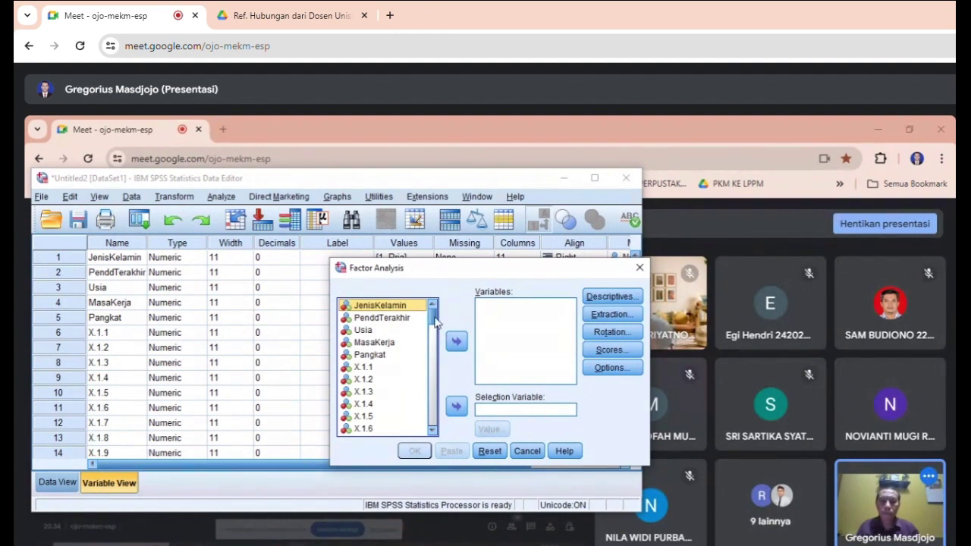
pyautogui.scroll(-1, 435, 325)
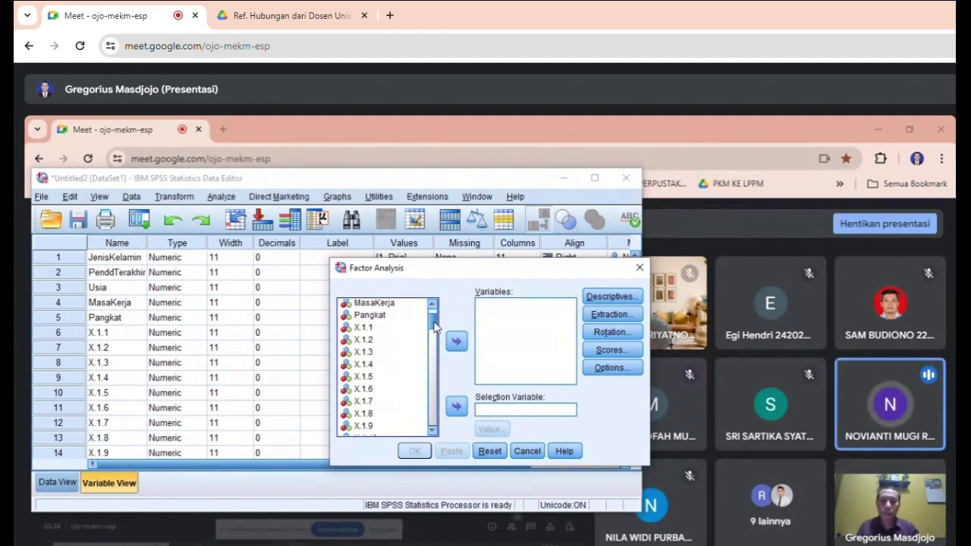
pyautogui.click(367, 329)
pyautogui.hotkey('shift', 'Down')
pyautogui.hotkey('shift', 'Down')
pyautogui.hotkey('shift', 'Down')
pyautogui.hotkey('shift', 'Down')
pyautogui.hotkey('shift', 'Down')
pyautogui.hotkey('shift', 'Down')
pyautogui.hotkey('shift', 'Down')
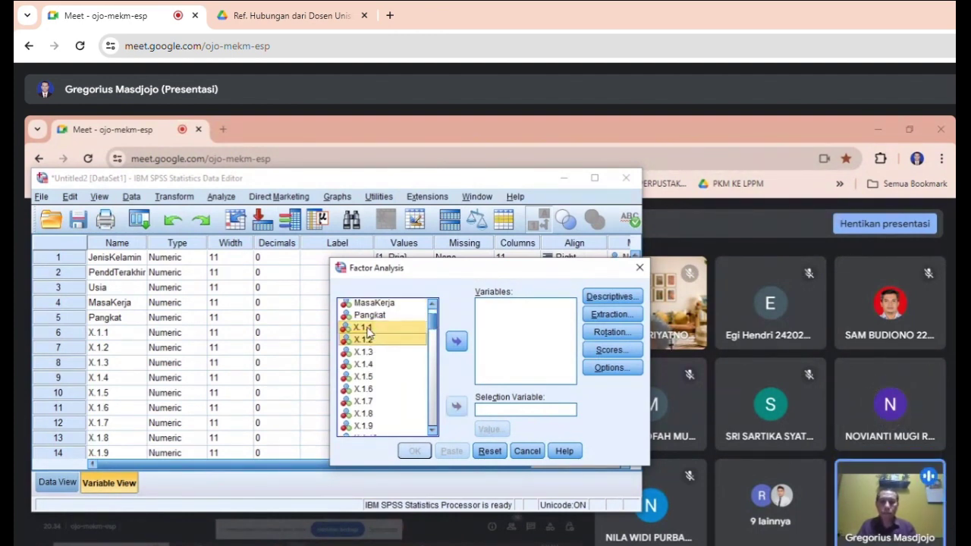
pyautogui.hotkey('shift', 'Down')
pyautogui.hotkey('shift', 'Down')
pyautogui.hotkey('shift', 'Down')
pyautogui.hotkey('shift', 'Down')
pyautogui.hotkey('shift', 'Down')
pyautogui.hotkey('shift', 'Down')
pyautogui.hotkey('shift', 'Down')
pyautogui.hotkey('shift', 'Down')
pyautogui.hotkey('shift', 'Down')
pyautogui.hotkey('shift', 'Down')
pyautogui.hotkey('shift', 'Down')
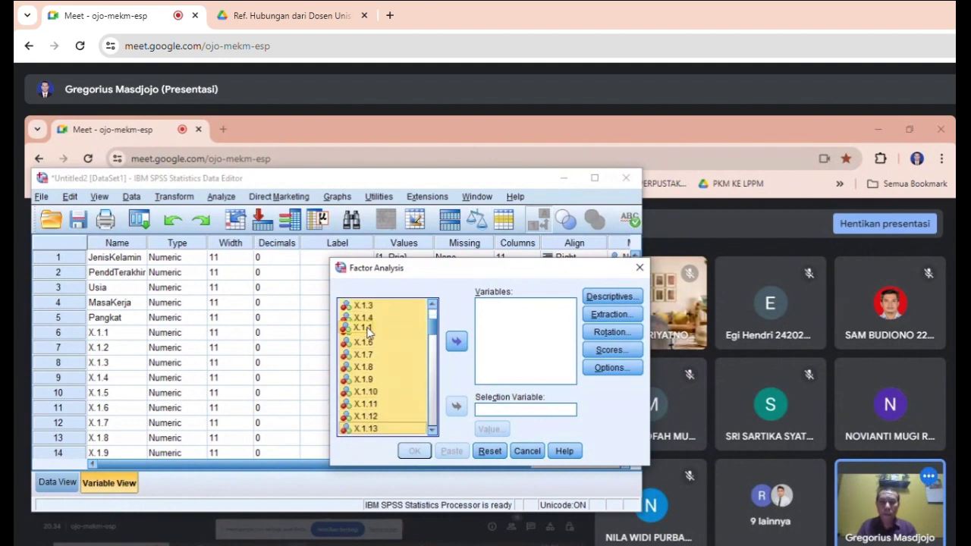
pyautogui.hotkey('shift', 'Down')
pyautogui.hotkey('shift', 'Down')
pyautogui.hotkey('shift', 'Down')
pyautogui.hotkey('shift', 'Down')
pyautogui.hotkey('shift', 'Down')
pyautogui.hotkey('shift', 'Down')
pyautogui.hotkey('shift', 'Down')
pyautogui.hotkey('shift', 'Down')
pyautogui.hotkey('shift', 'Down')
pyautogui.hotkey('shift', 'Down')
pyautogui.hotkey('shift', 'Down')
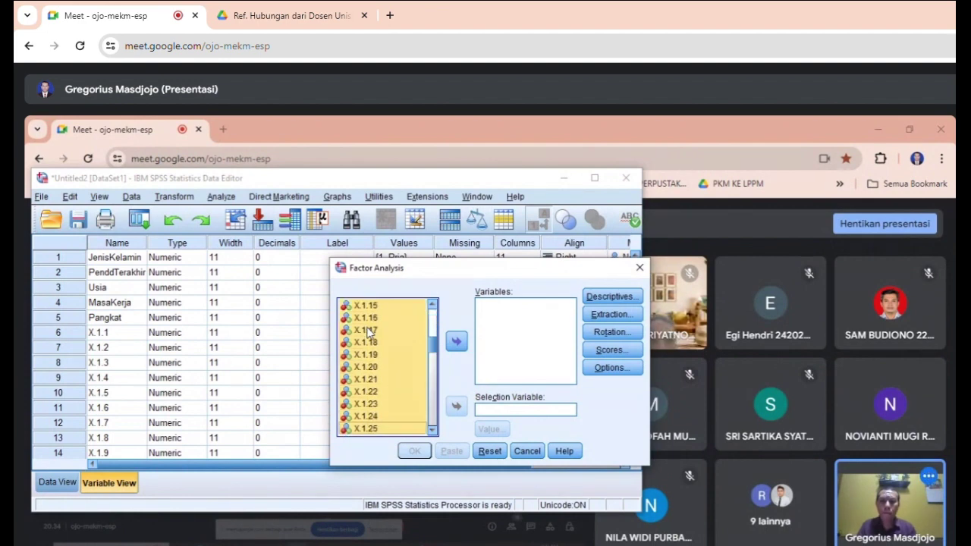
pyautogui.hotkey('shift', 'Up')
pyautogui.hotkey('shift', 'Up')
pyautogui.hotkey('shift', 'Up')
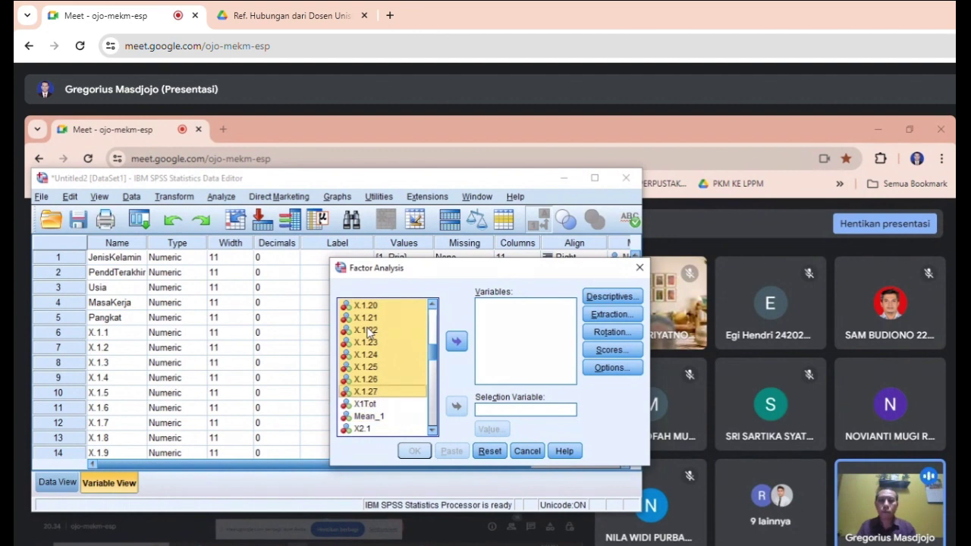
pyautogui.click(456, 342)
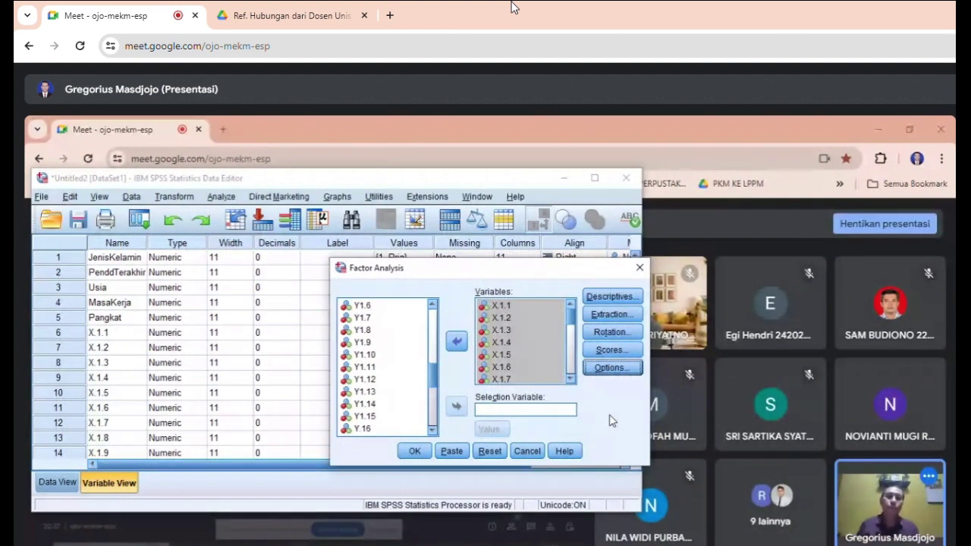
# Run the factor analysis on items X.1.1 through X.1.27
pyautogui.click(414, 451)
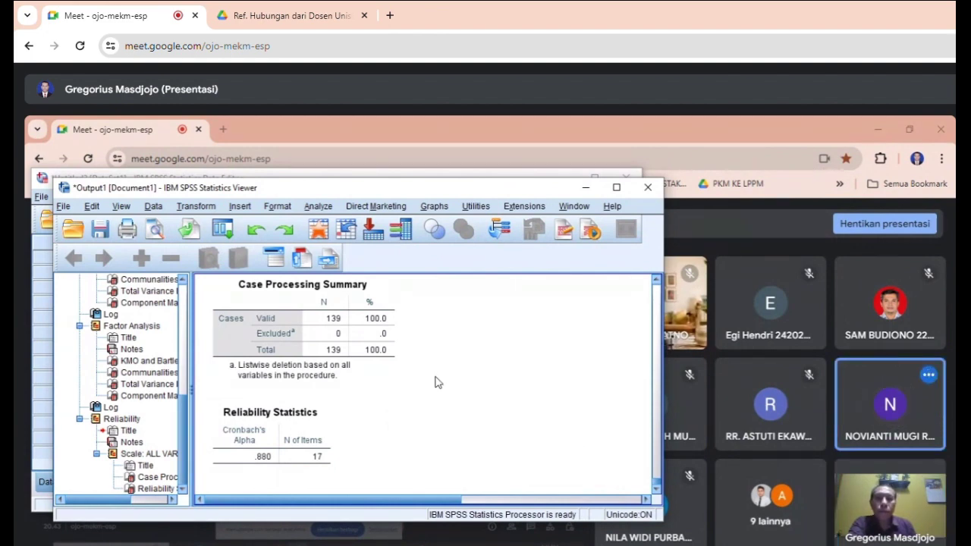
# Start a Compute Variable transformation and name the target variable X1_Valid
pyautogui.click(196, 207)
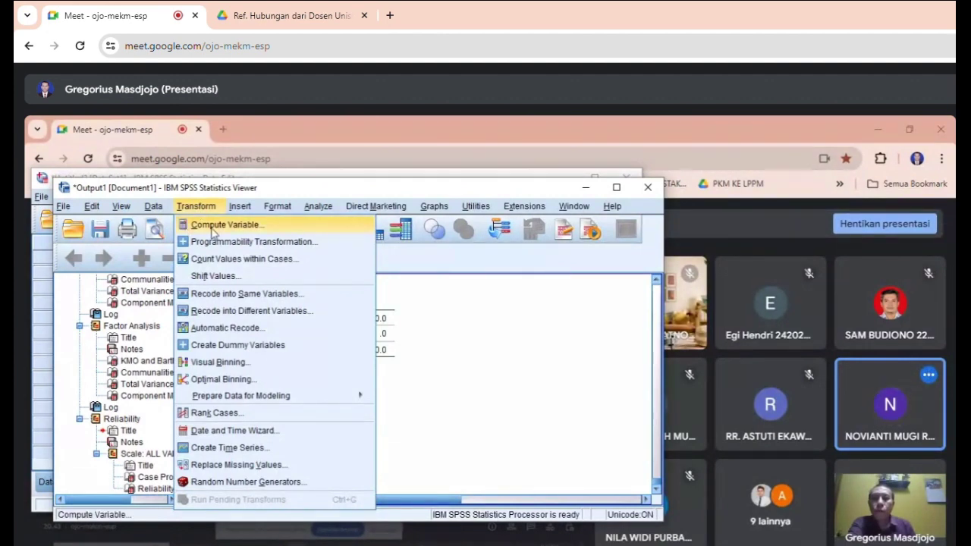
pyautogui.click(213, 231)
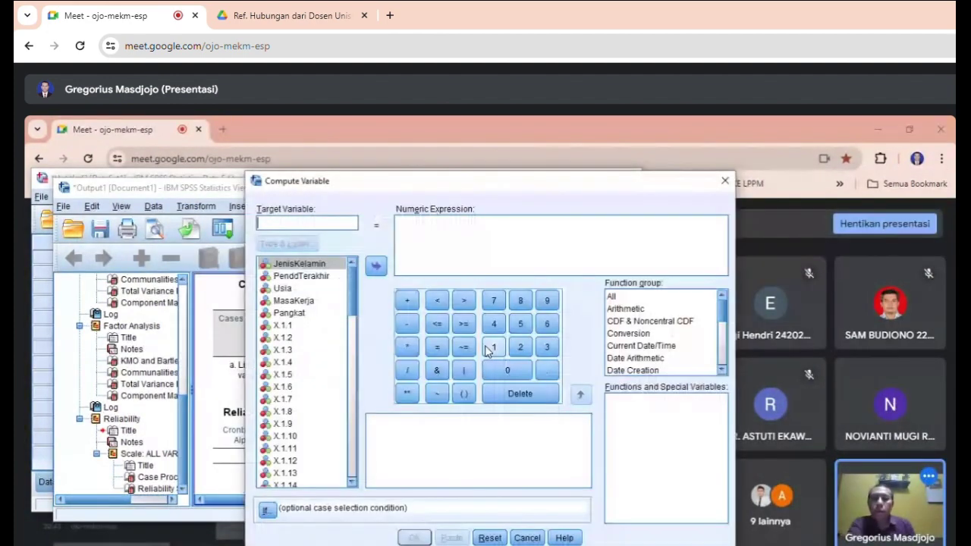
pyautogui.click(285, 224)
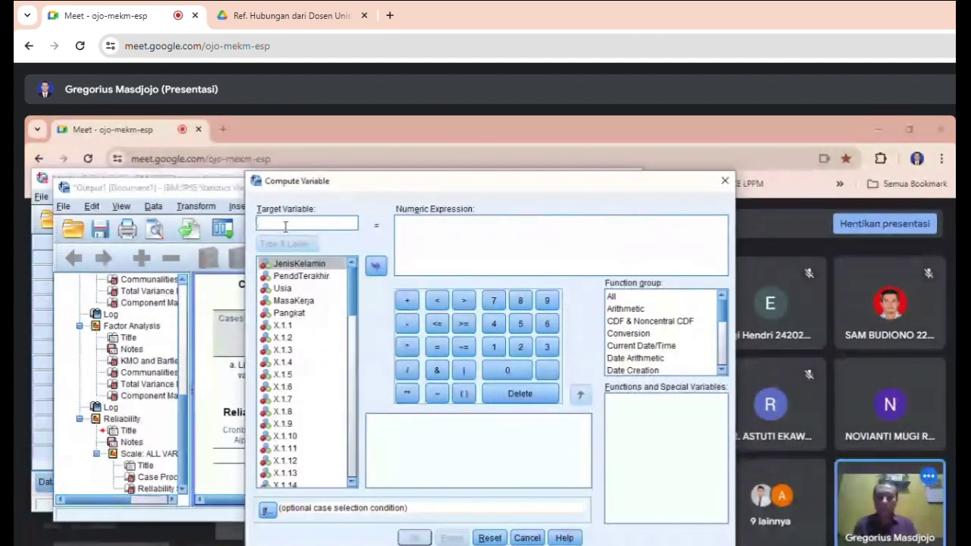
pyautogui.write('X')
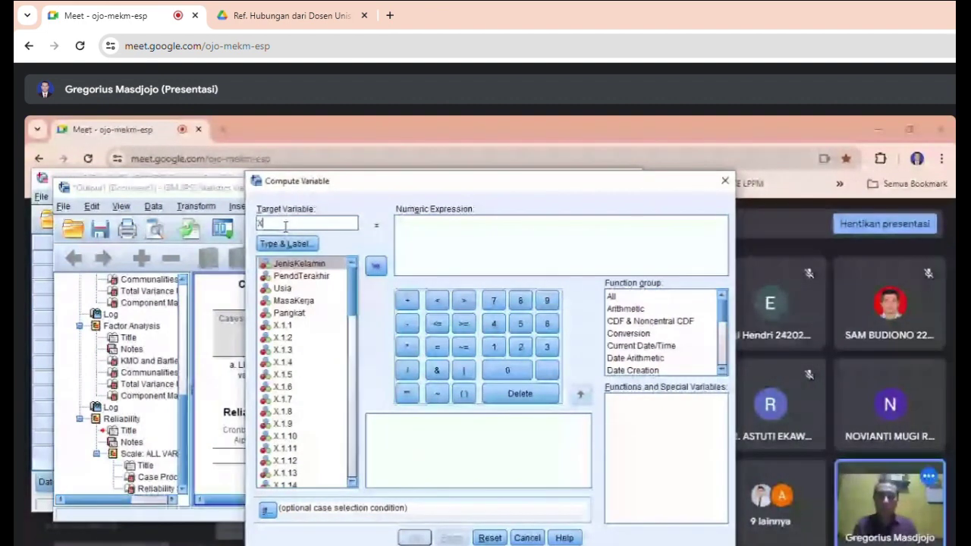
pyautogui.write('1_Va')
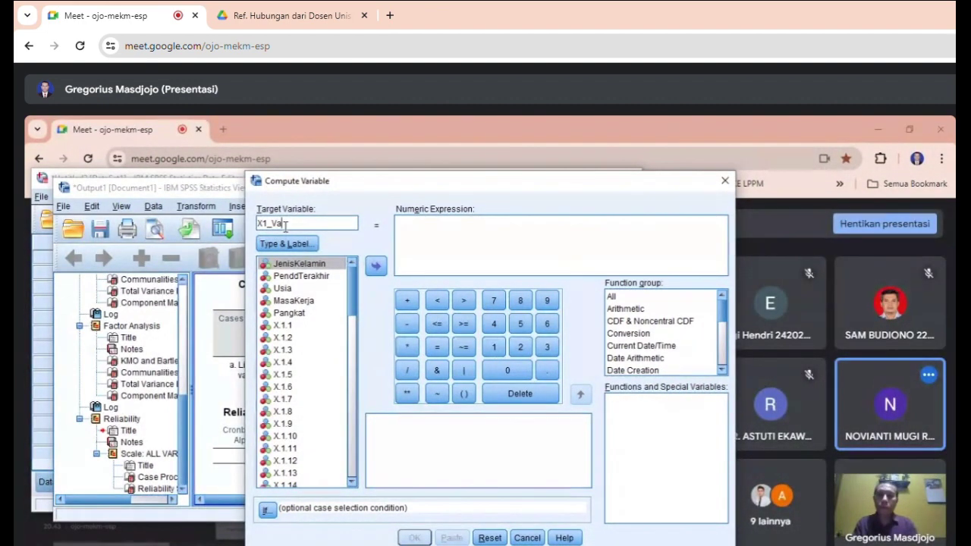
pyautogui.write('lid')
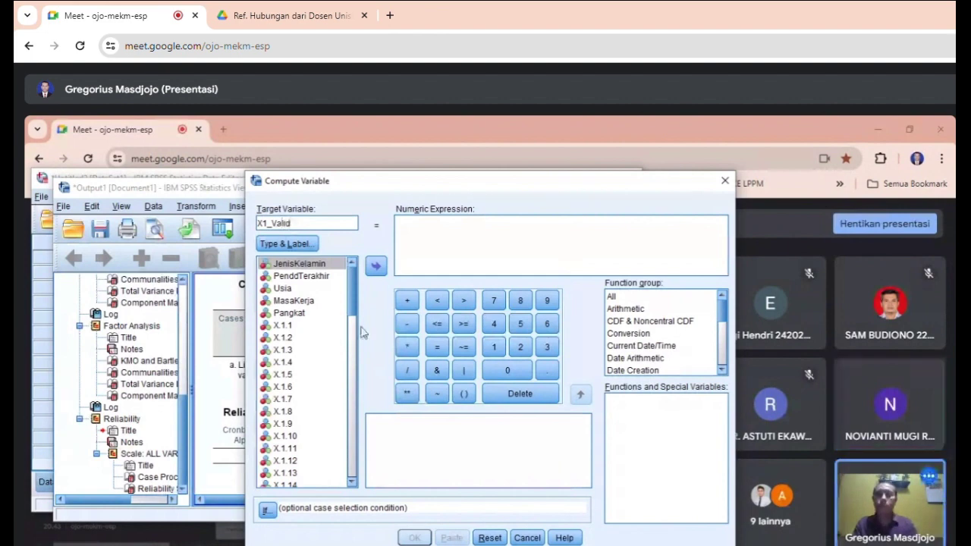
# Begin the numeric expression with a parenthesised sum of X.1.2 and X.1.7, ready for further terms
pyautogui.click(404, 229)
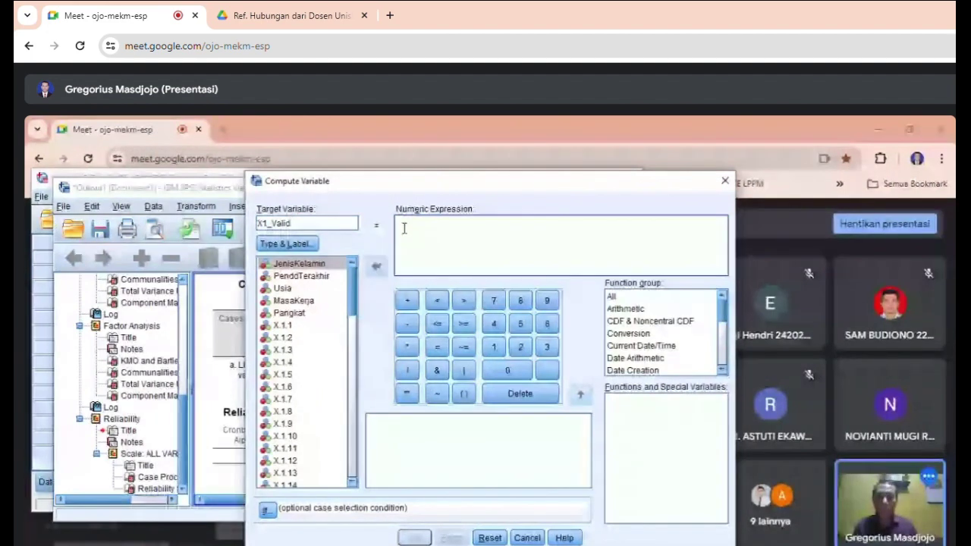
pyautogui.write('()')
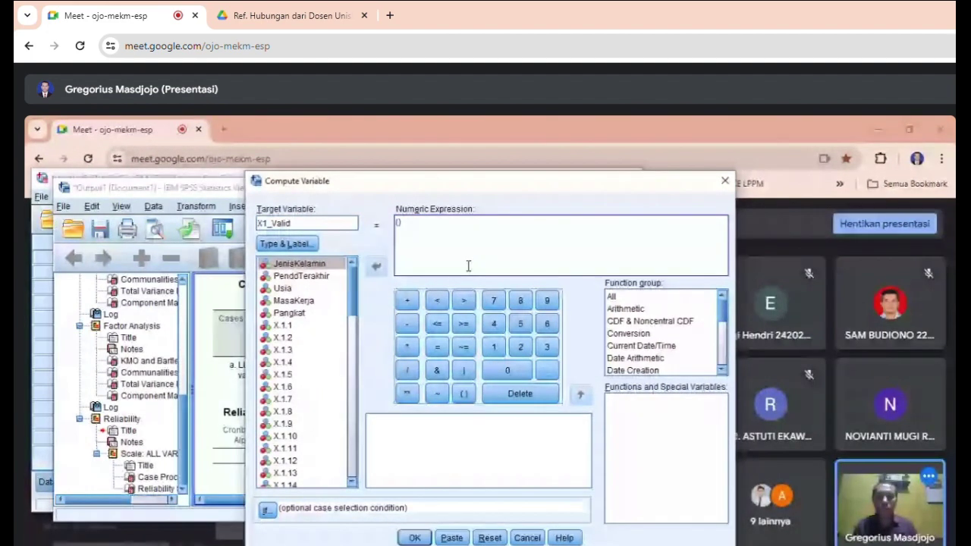
pyautogui.click(288, 341)
pyautogui.click(288, 340)
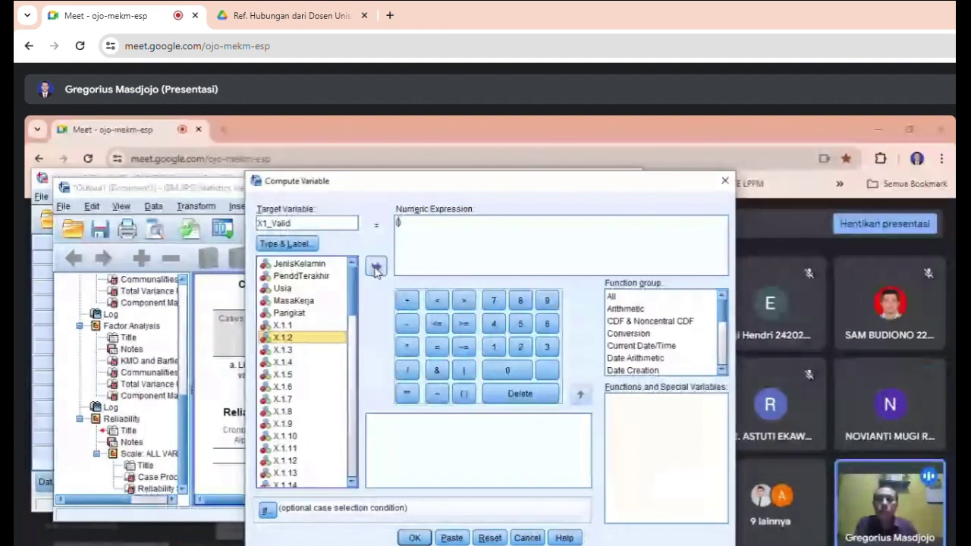
pyautogui.click(376, 268)
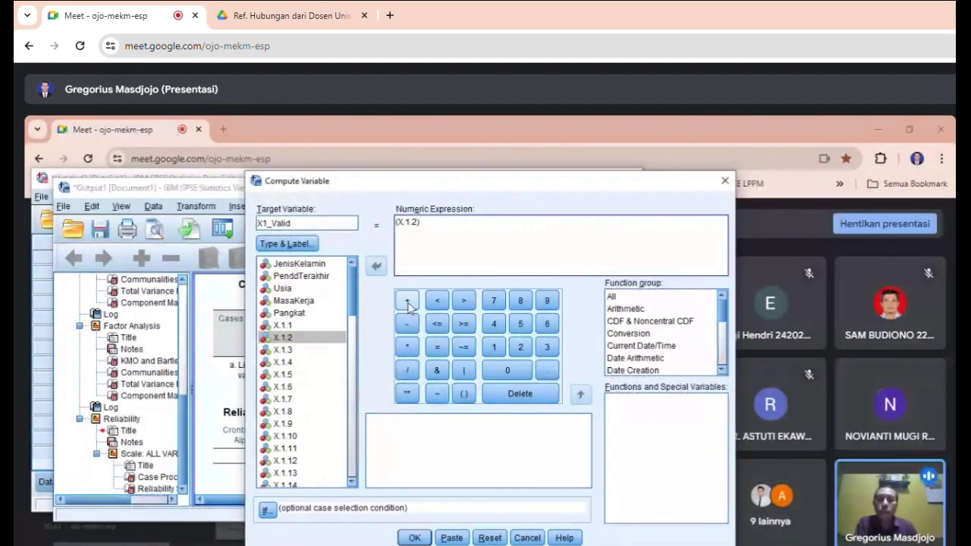
pyautogui.click(407, 301)
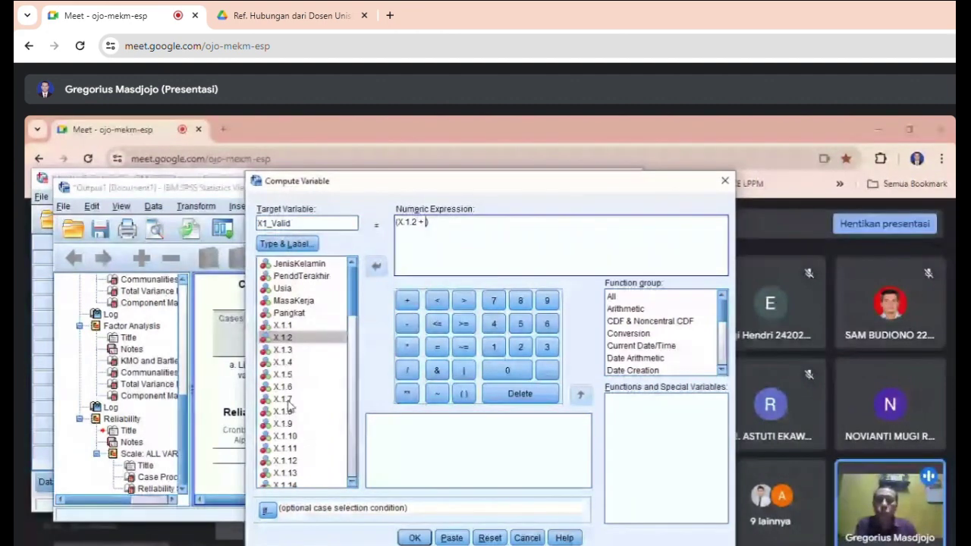
pyautogui.click(287, 400)
pyautogui.click(377, 267)
pyautogui.click(408, 301)
# Extend the sum inside the parentheses with items X.1.9 and X.1.10
pyautogui.moveTo(354, 296); pyautogui.dragTo(356, 309)
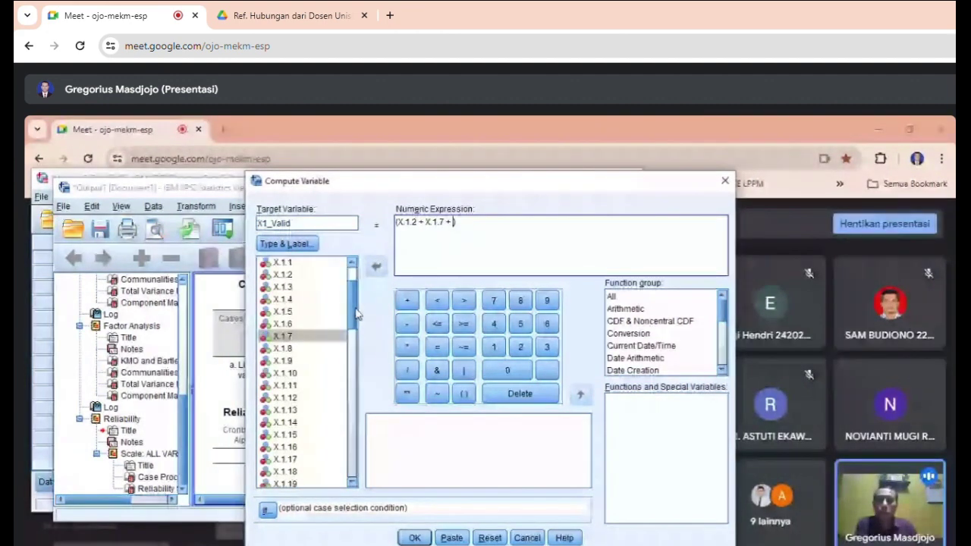
pyautogui.scroll(-2, 356, 314)
pyautogui.click(284, 283)
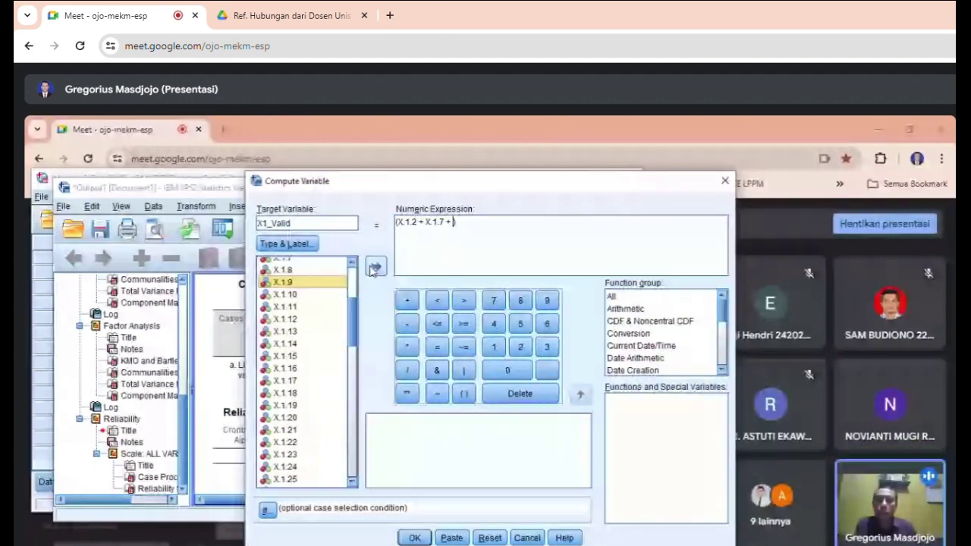
pyautogui.click(375, 268)
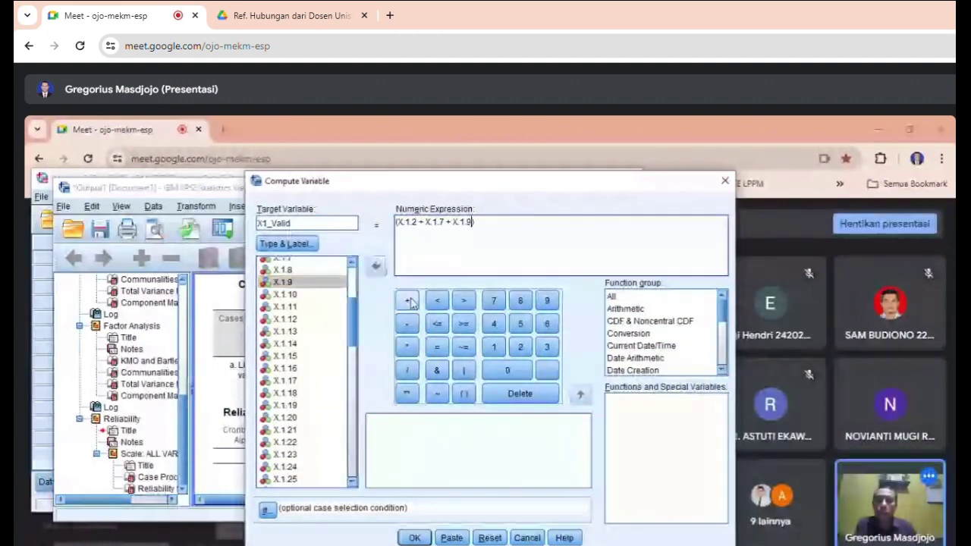
pyautogui.click(407, 301)
pyautogui.click(285, 295)
pyautogui.click(375, 267)
pyautogui.click(407, 302)
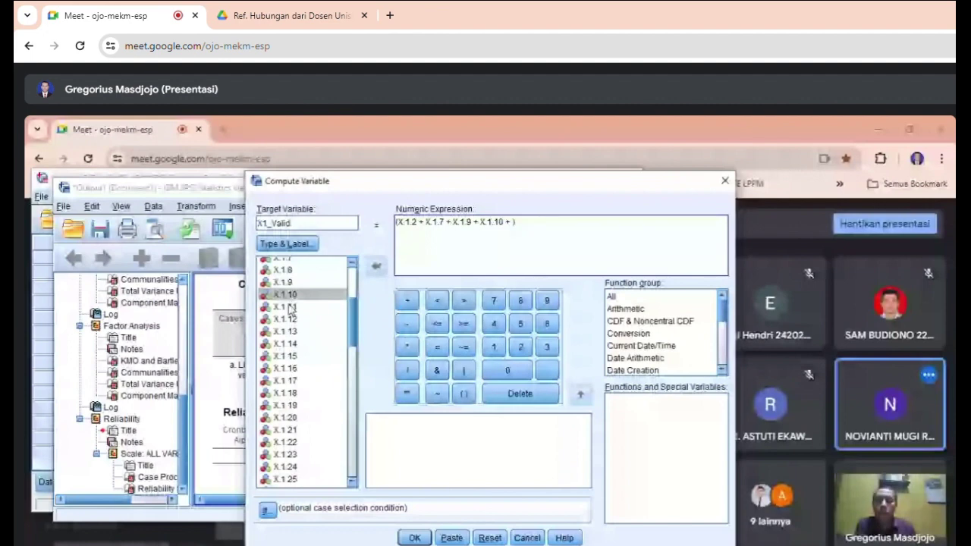
# Extend the parenthesised sum with items X.1.11, X.1.12, X.1.13 and X.1.14
pyautogui.doubleClick(287, 306)
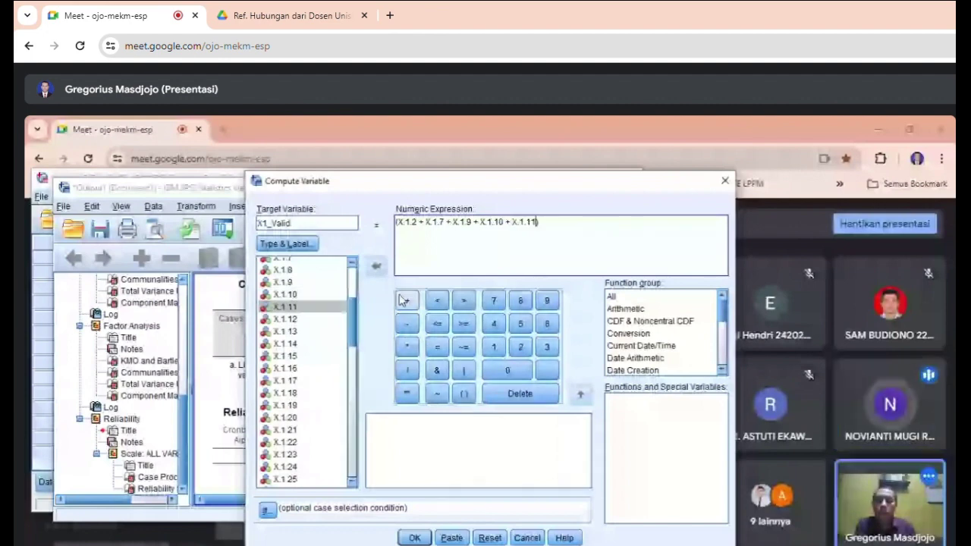
pyautogui.doubleClick(318, 319)
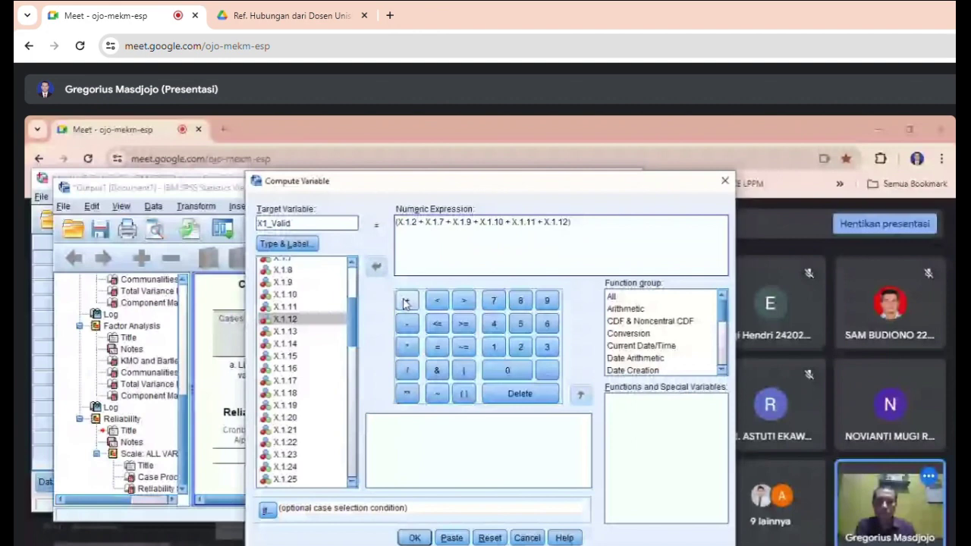
pyautogui.click(408, 302)
pyautogui.click(285, 332)
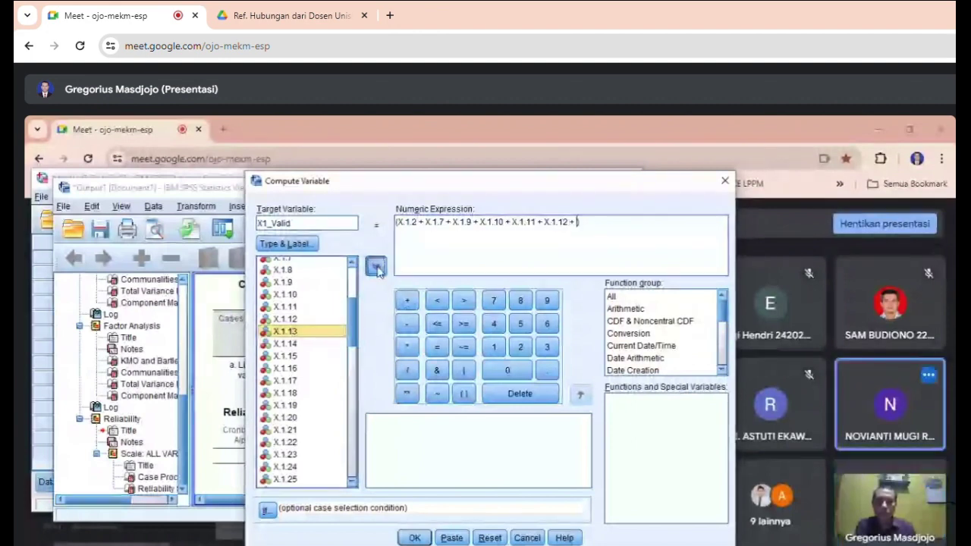
pyautogui.click(376, 267)
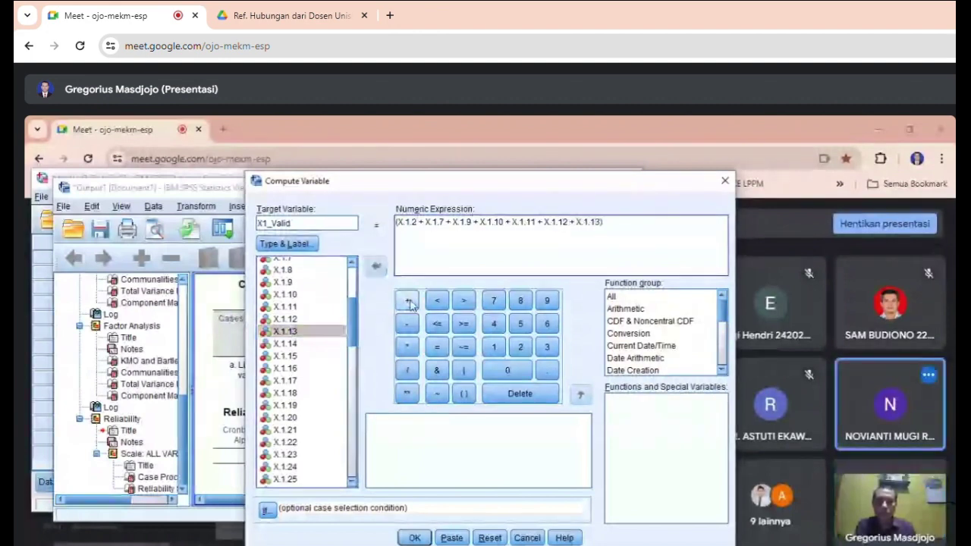
pyautogui.click(407, 302)
pyautogui.doubleClick(285, 344)
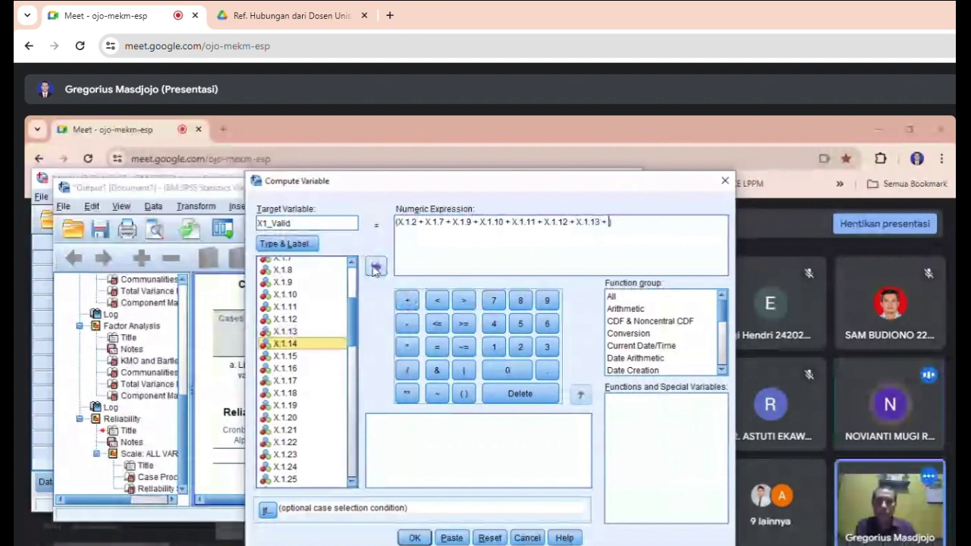
pyautogui.click(403, 301)
# Append items X.1.15, X.1.16 and X.1.17 as further terms of the sum
pyautogui.click(286, 356)
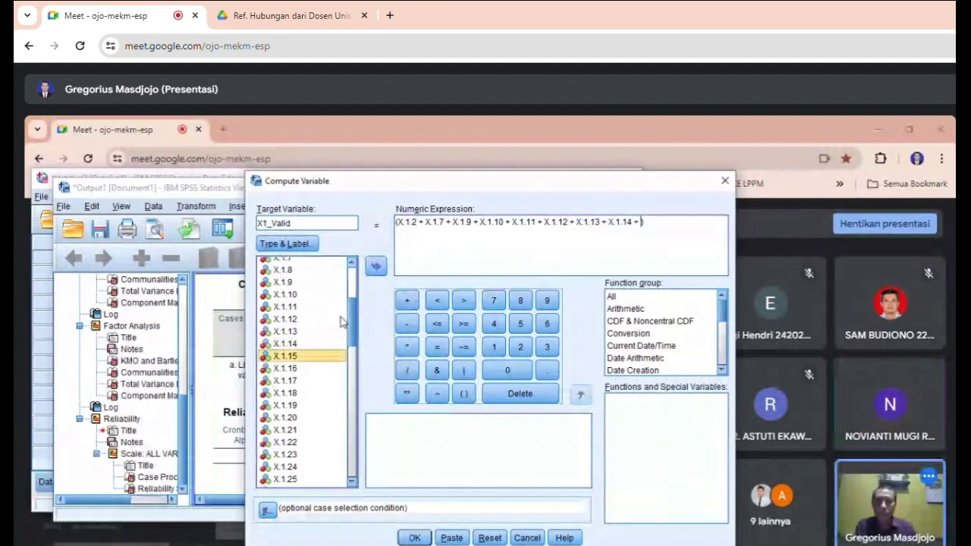
pyautogui.click(376, 267)
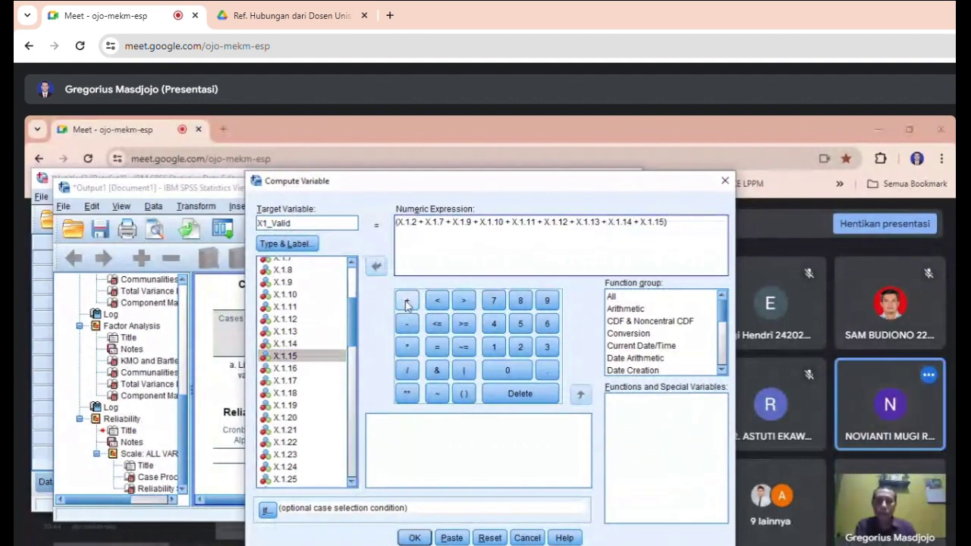
pyautogui.click(407, 303)
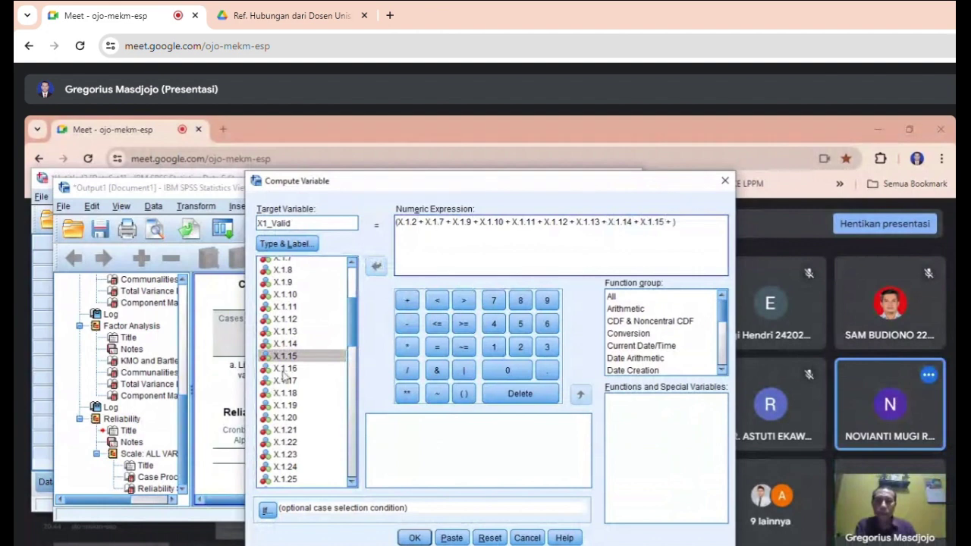
pyautogui.click(284, 369)
pyautogui.click(377, 267)
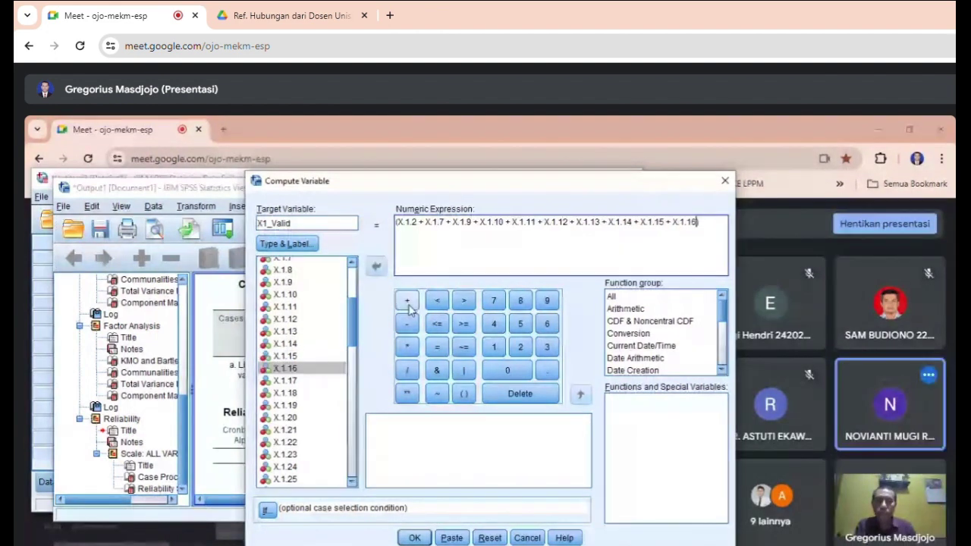
pyautogui.click(409, 307)
pyautogui.click(285, 381)
pyautogui.click(377, 267)
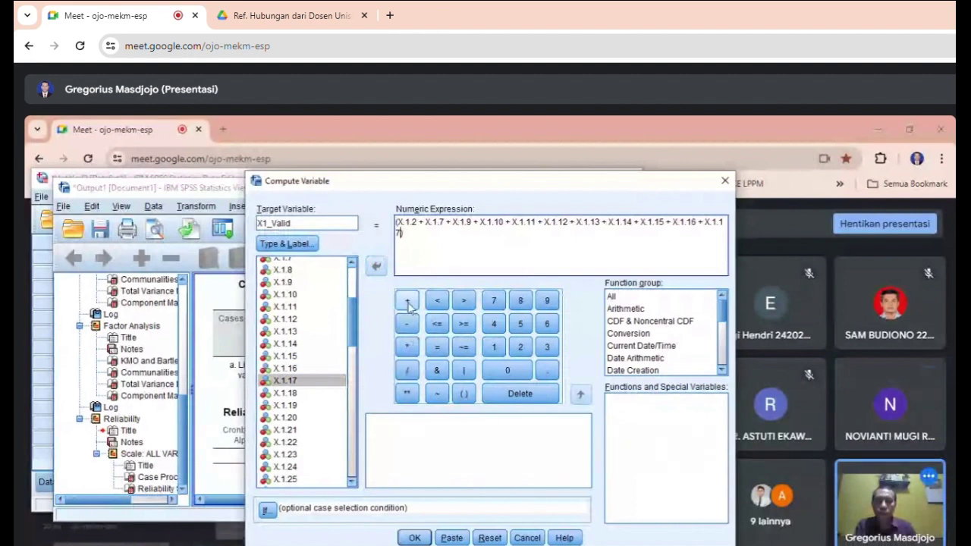
pyautogui.click(409, 303)
# Append items X.1.18, X.1.19 and X.1.20 to the sum inside the parentheses
pyautogui.click(285, 393)
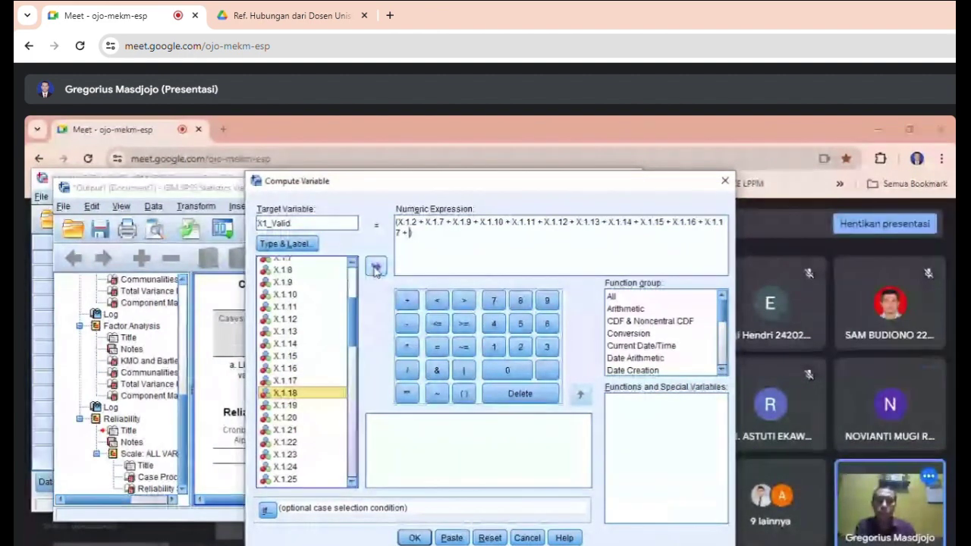
pyautogui.click(376, 266)
pyautogui.click(402, 302)
pyautogui.click(295, 405)
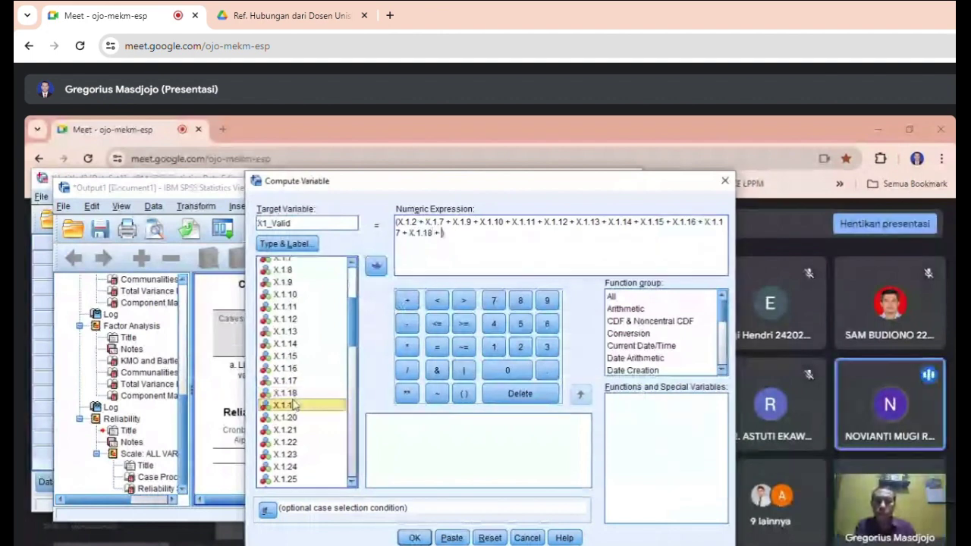
pyautogui.click(376, 265)
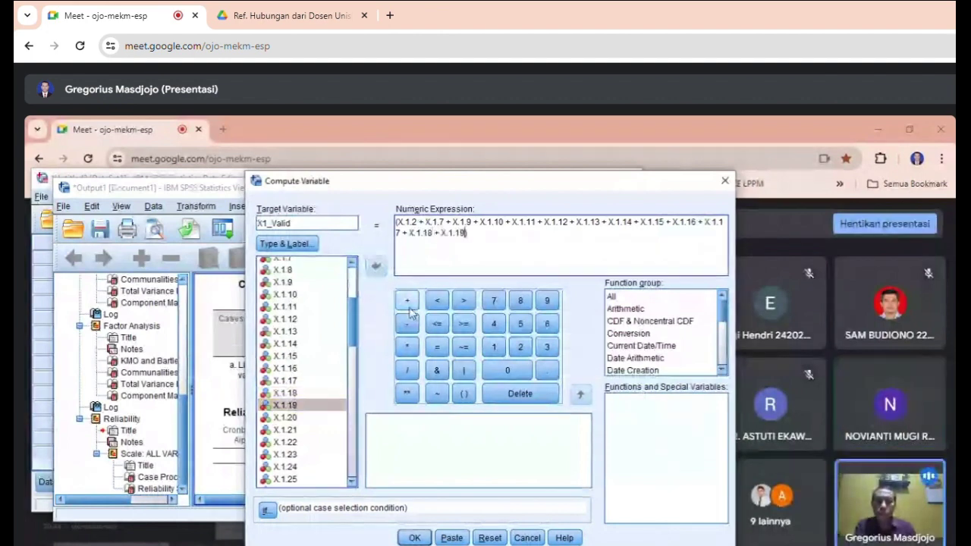
pyautogui.click(408, 305)
pyautogui.click(294, 418)
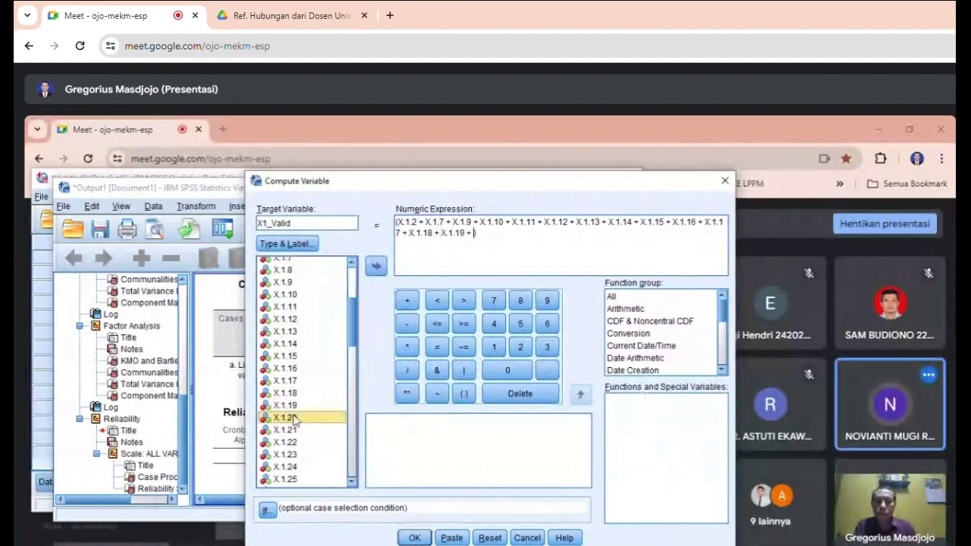
pyautogui.click(375, 266)
pyautogui.write(')')
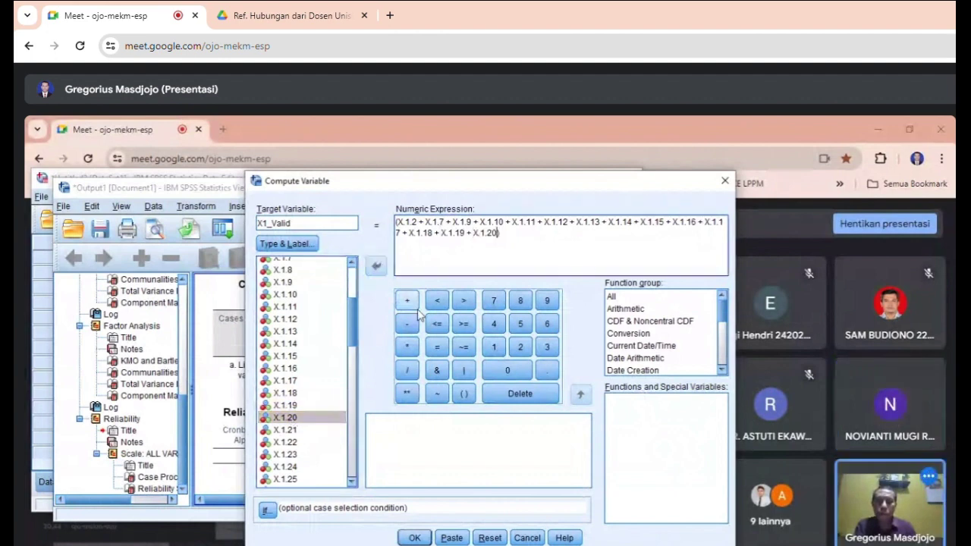
# Extend the parenthesised sum with items X.1.21, X.1.23 and X.1.24
pyautogui.click(408, 303)
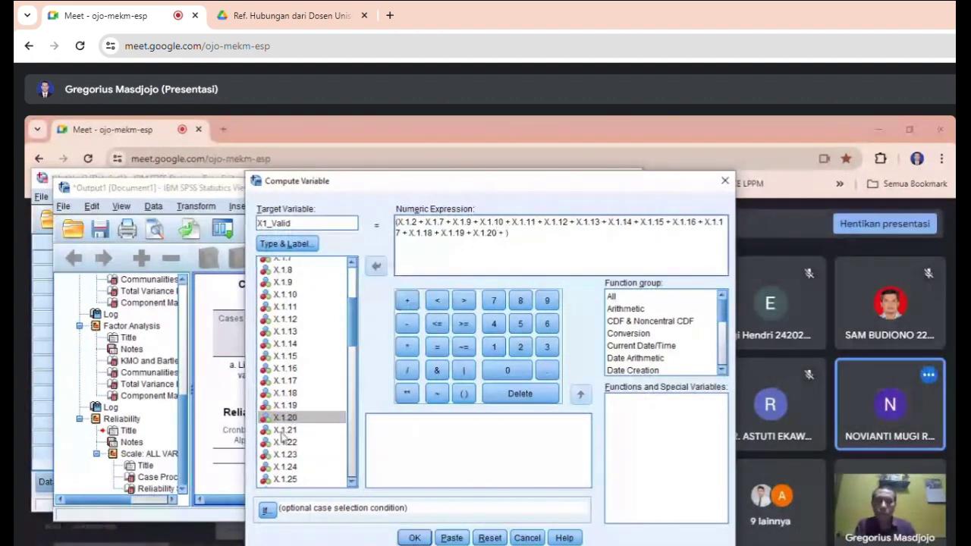
pyautogui.click(285, 430)
pyautogui.click(376, 266)
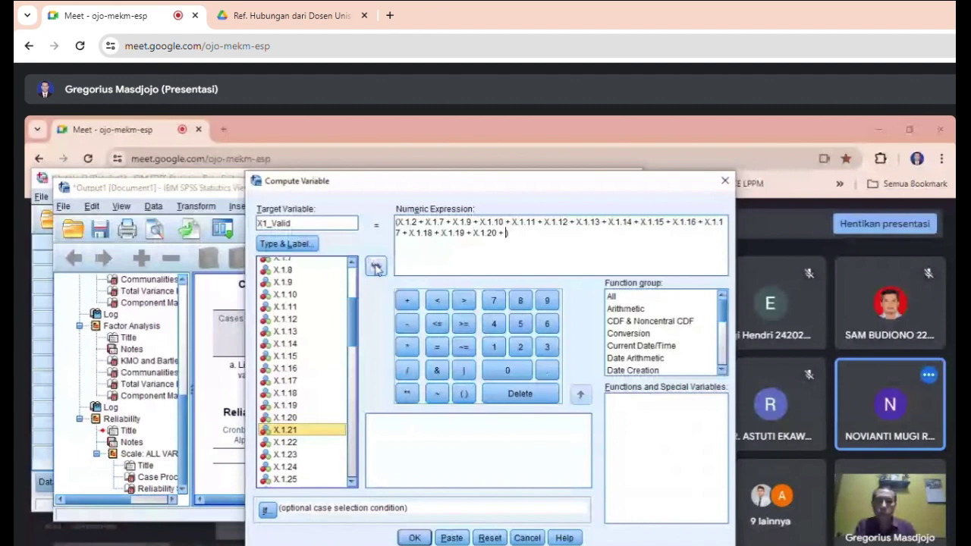
pyautogui.click(407, 300)
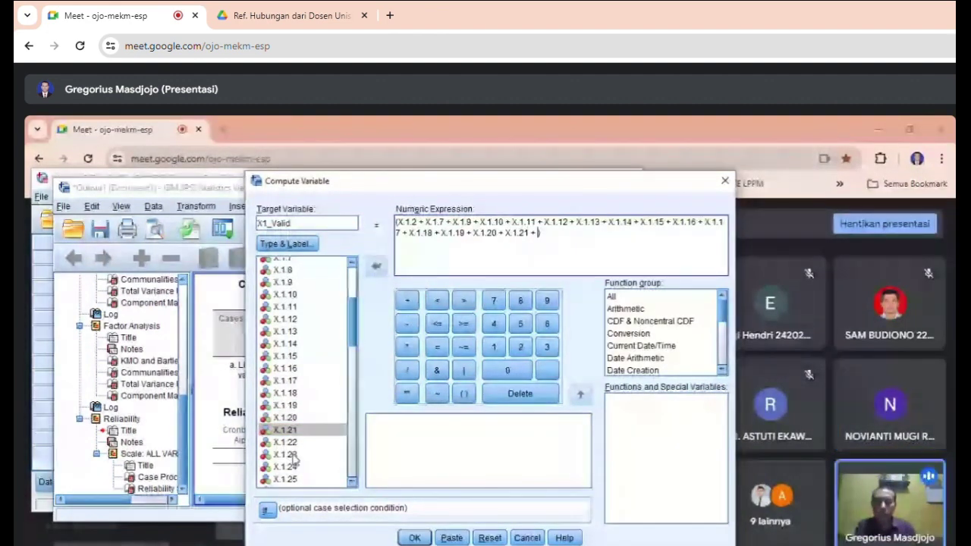
pyautogui.doubleClick(285, 454)
pyautogui.click(406, 300)
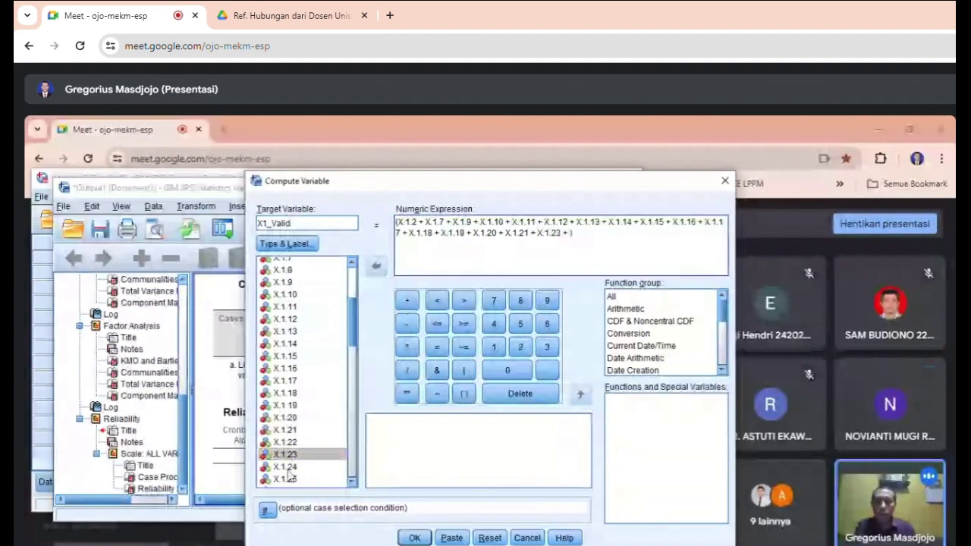
pyautogui.click(287, 467)
pyautogui.click(376, 266)
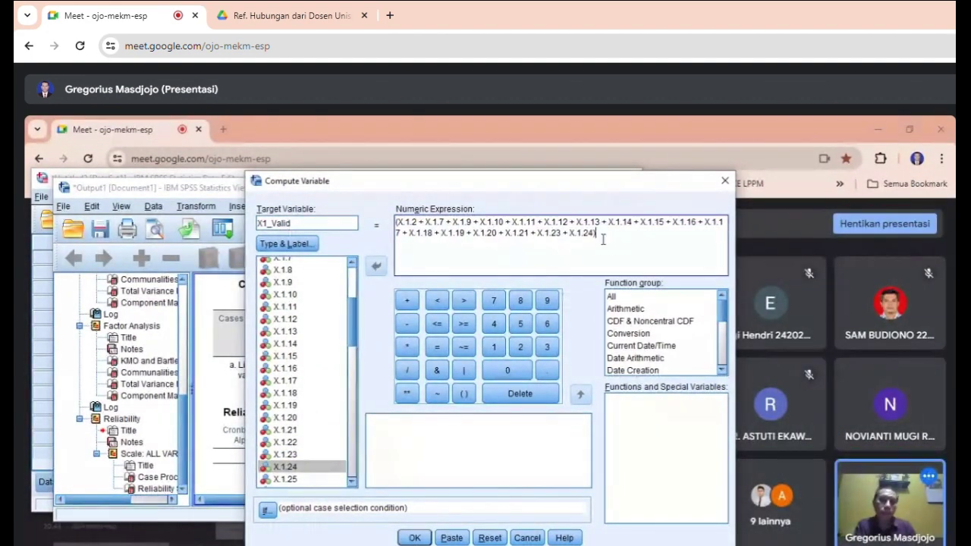
# Divide the parenthesised sum by 17 and run the computation of X1_Valid
pyautogui.click(409, 370)
pyautogui.click(617, 256)
pyautogui.write('1')
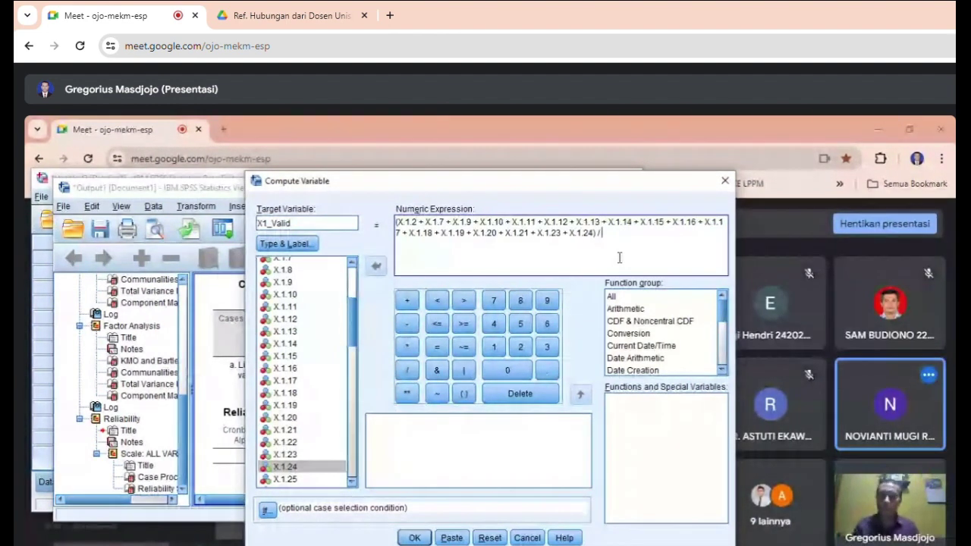
pyautogui.write('7')
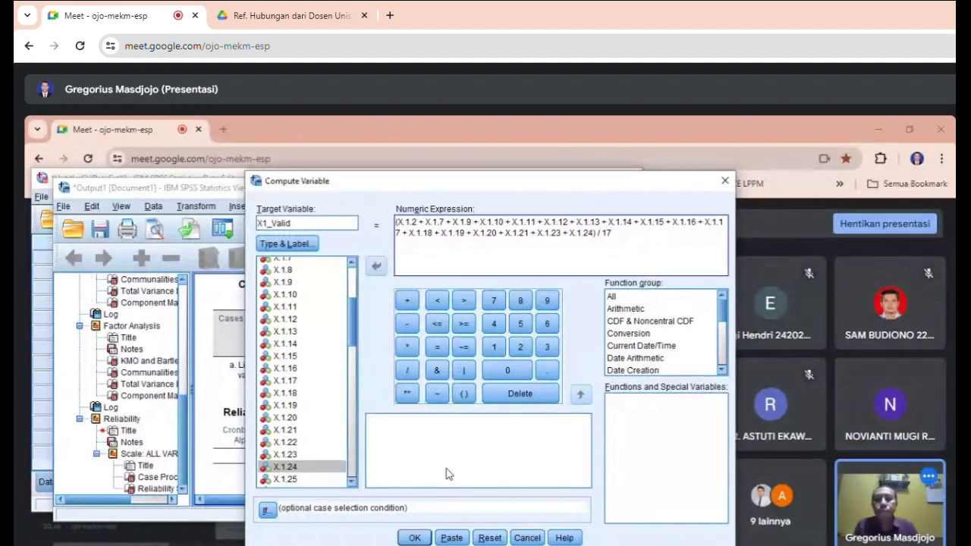
pyautogui.click(414, 538)
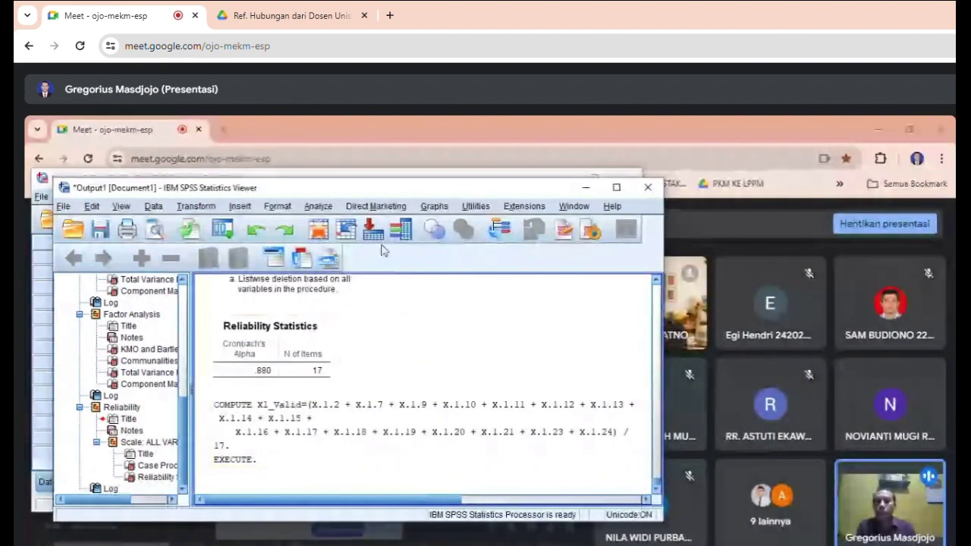
# Give the X1_Valid variable the label LINGK KERJA in the Data Editor
pyautogui.click(41, 315)
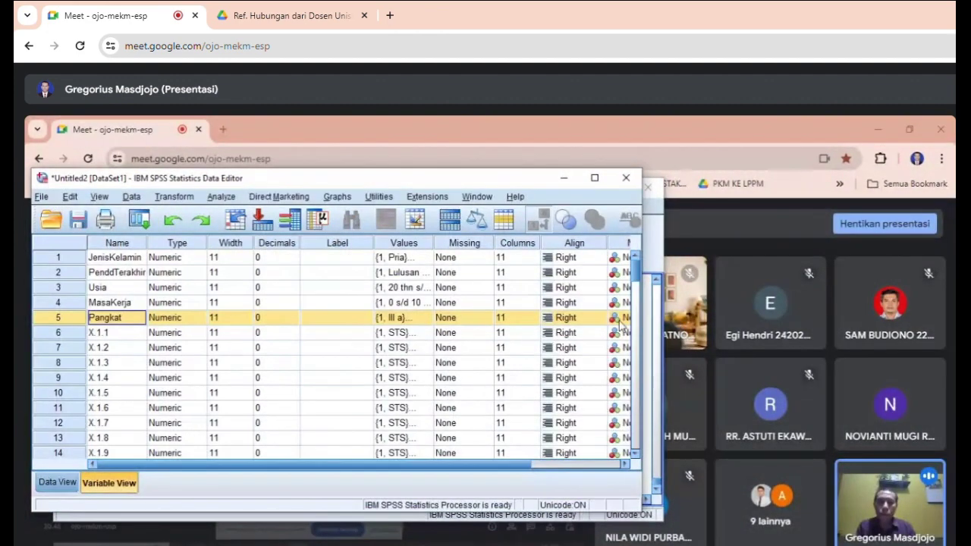
pyautogui.moveTo(636, 273); pyautogui.dragTo(637, 380)
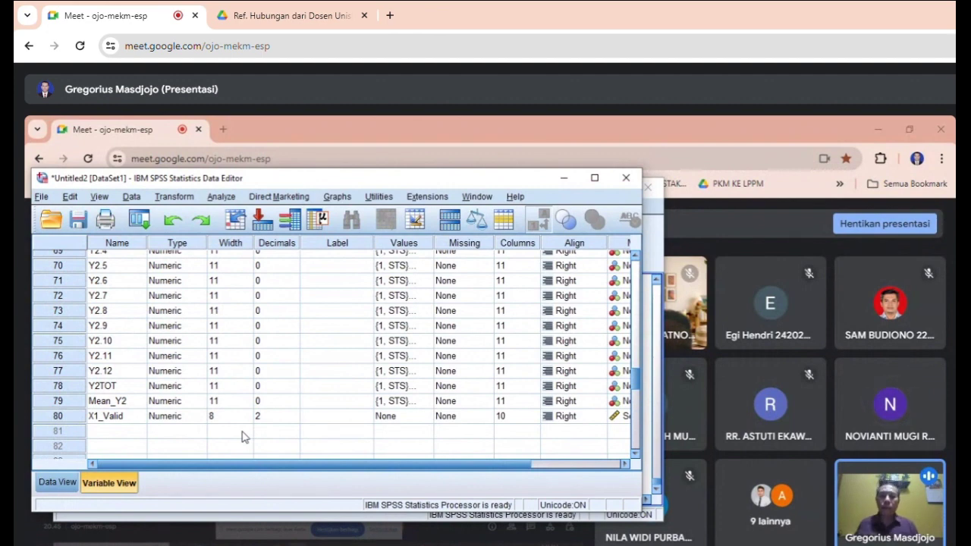
pyautogui.click(323, 423)
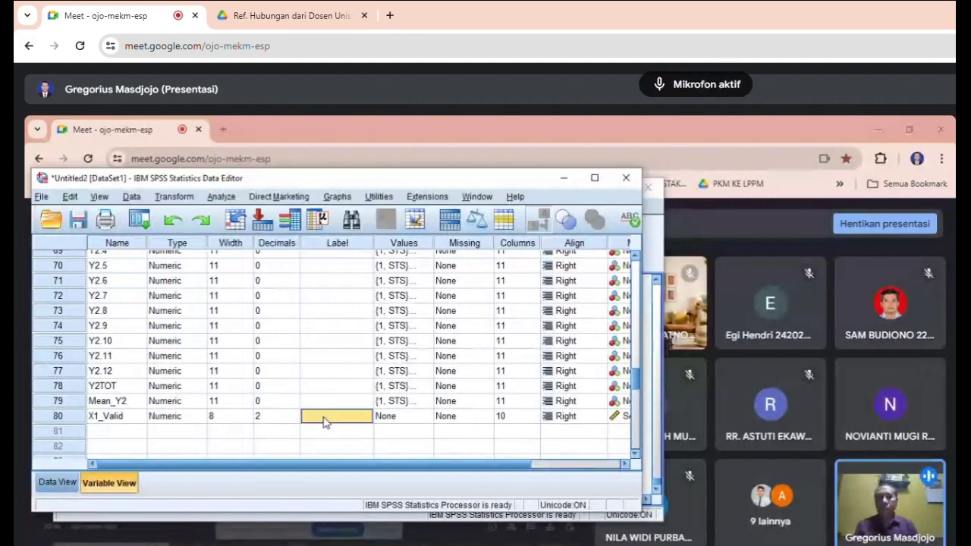
pyautogui.write('lin')
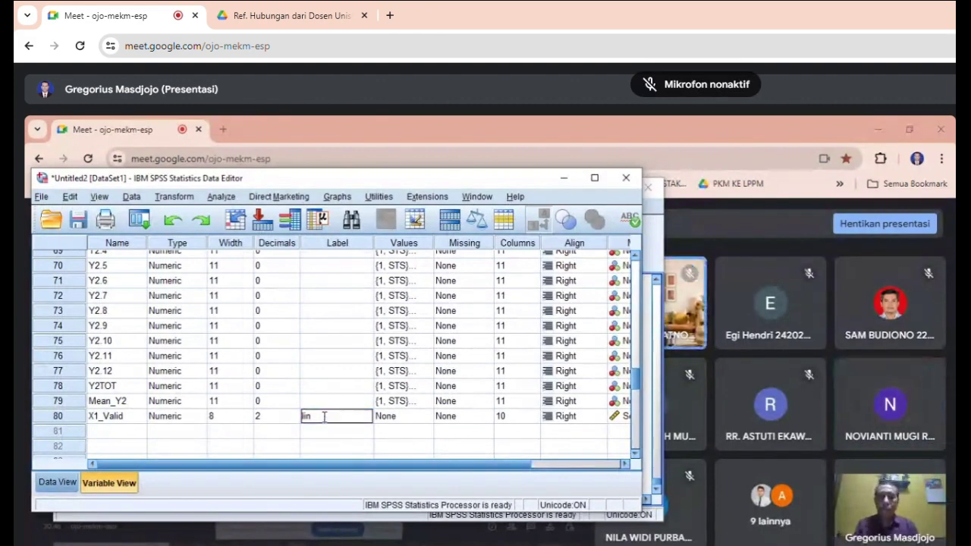
pyautogui.press('BackSpace')
pyautogui.press('BackSpace')
pyautogui.press('BackSpace')
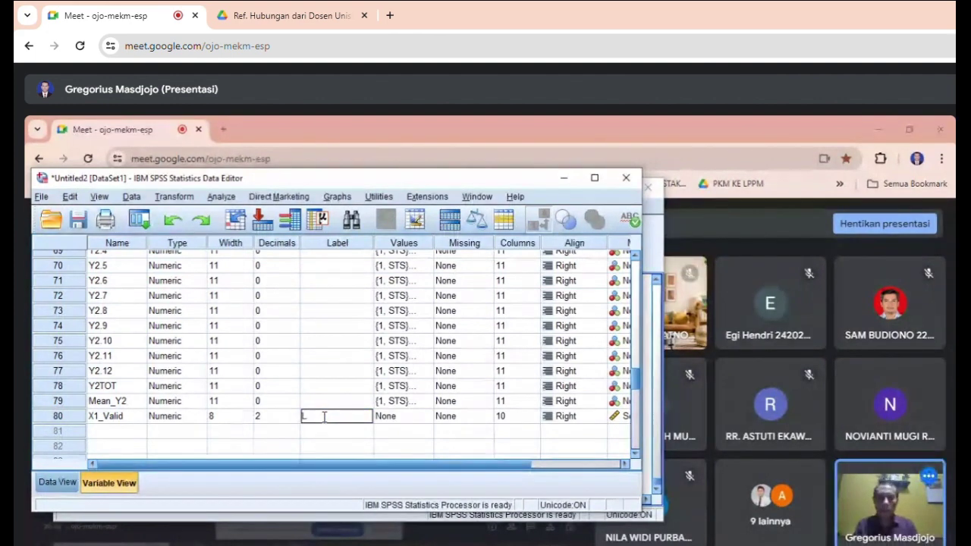
pyautogui.write('LING')
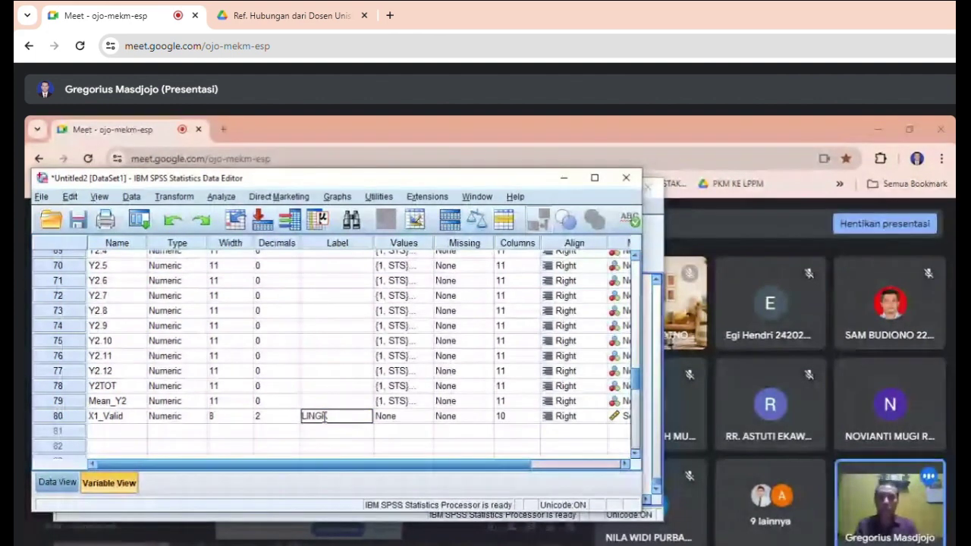
pyautogui.write('K KERJA')
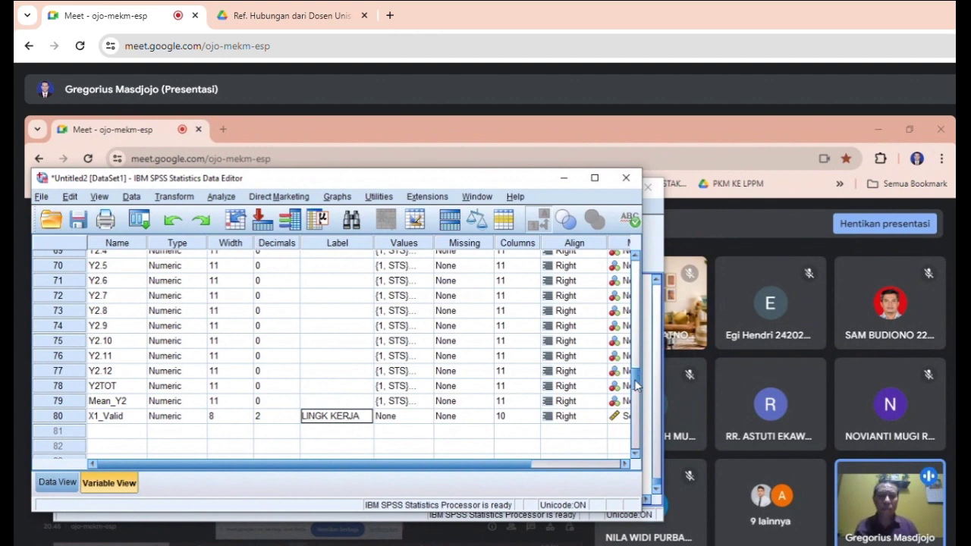
# Review the X.1 and X2 item rows in the variable list and open the Factor analysis setup
pyautogui.moveTo(637, 383); pyautogui.dragTo(645, 313)
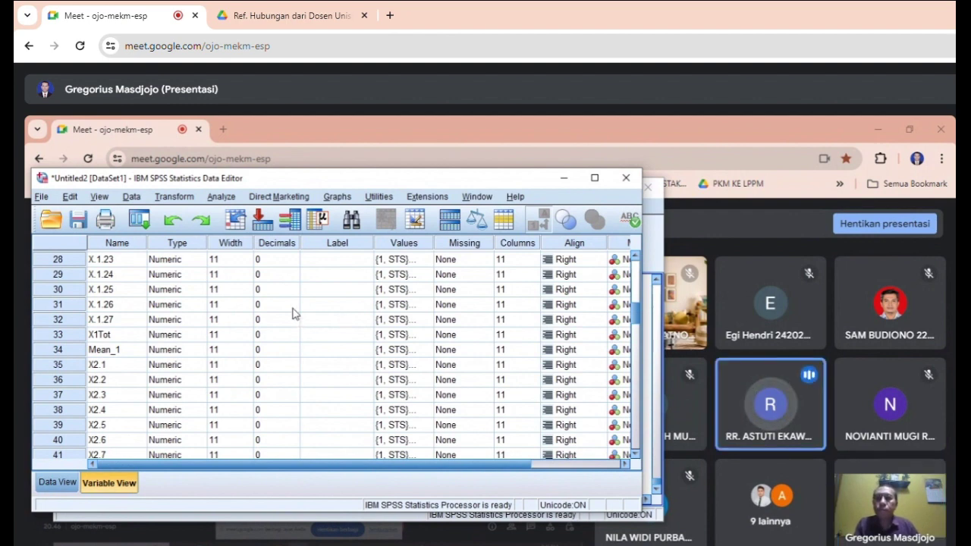
pyautogui.click(221, 197)
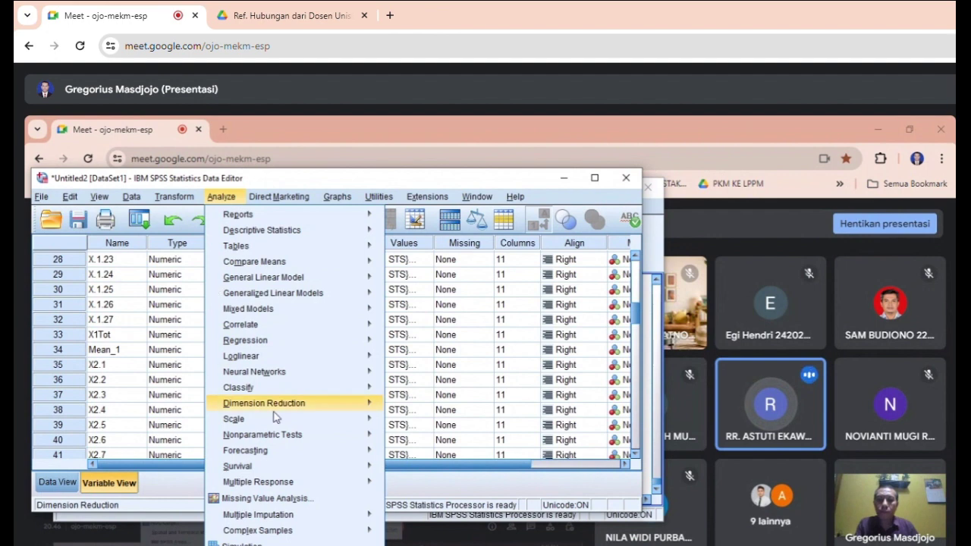
pyautogui.moveTo(294, 408)
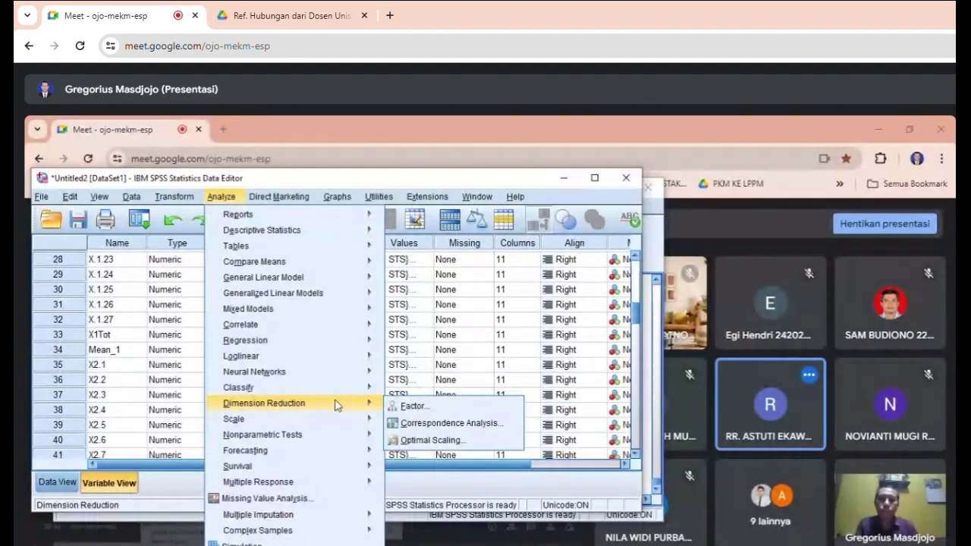
pyautogui.click(417, 410)
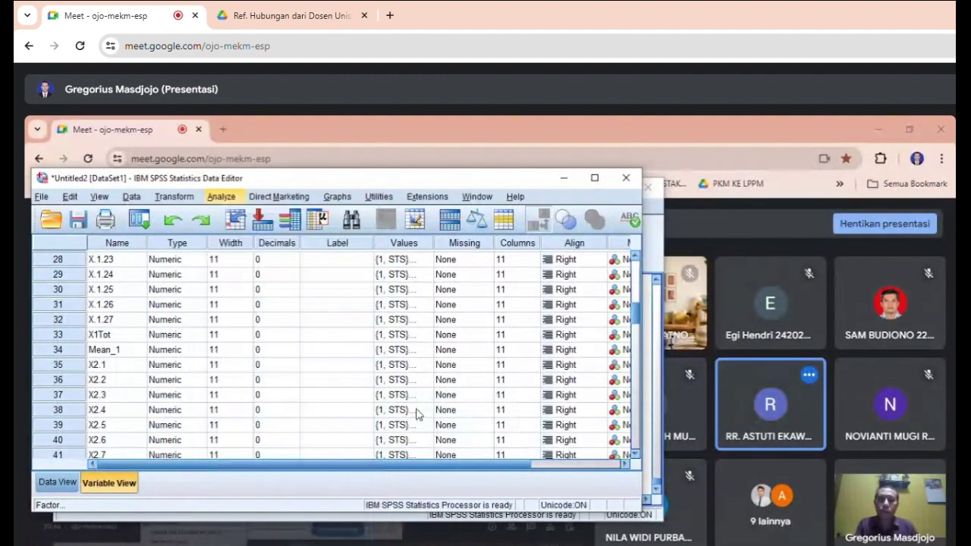
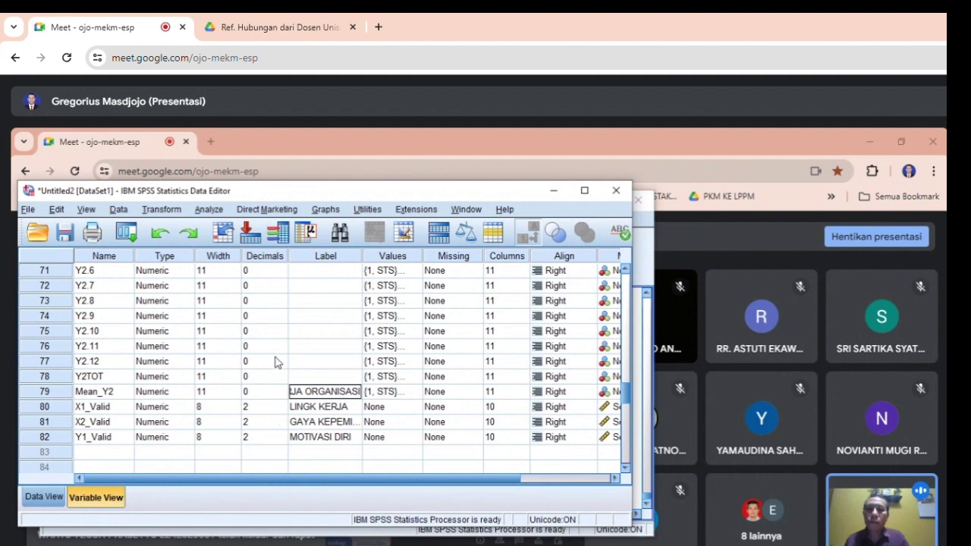
# Start a Linear Regression with MOTIVASI DIRI [Y1_Valid] as the dependent variable
pyautogui.click(208, 211)
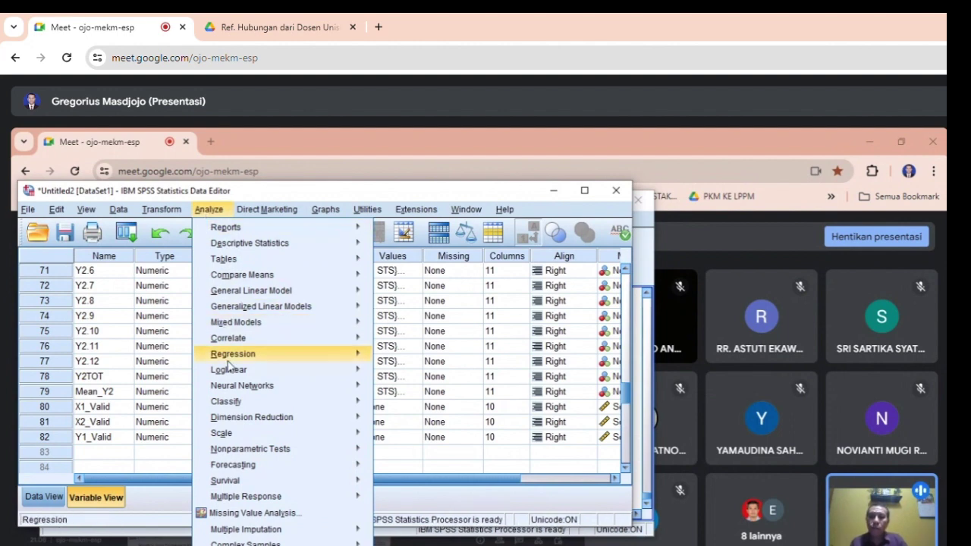
pyautogui.moveTo(229, 362)
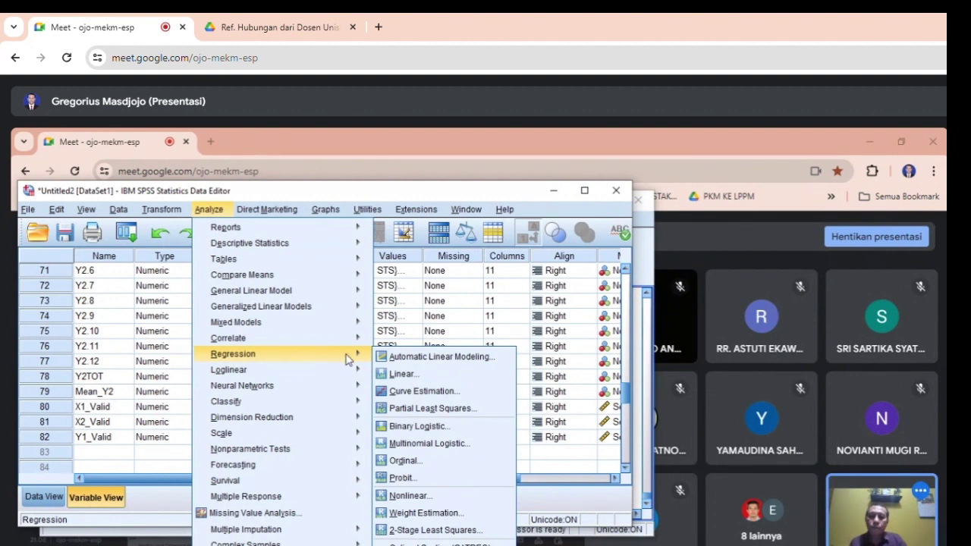
pyautogui.click(415, 377)
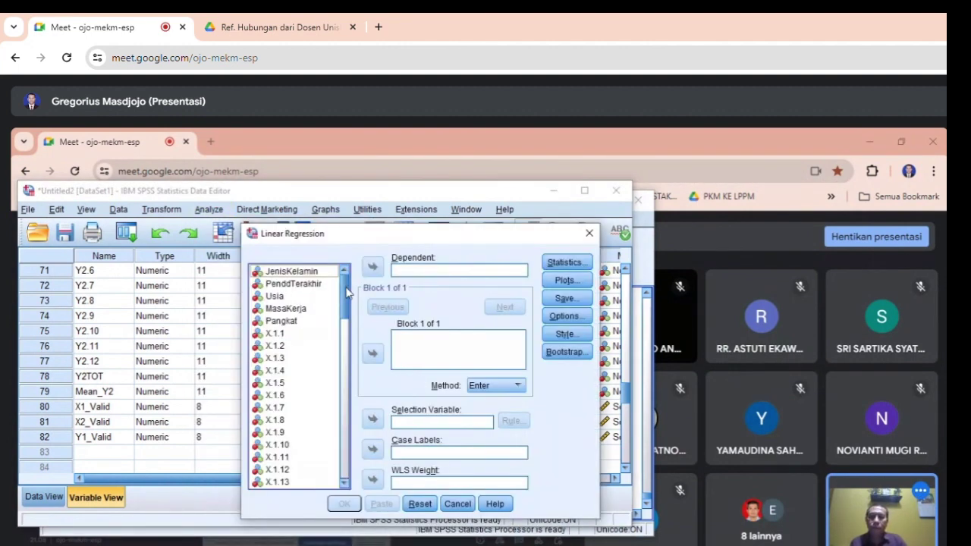
pyautogui.moveTo(345, 294); pyautogui.dragTo(371, 453)
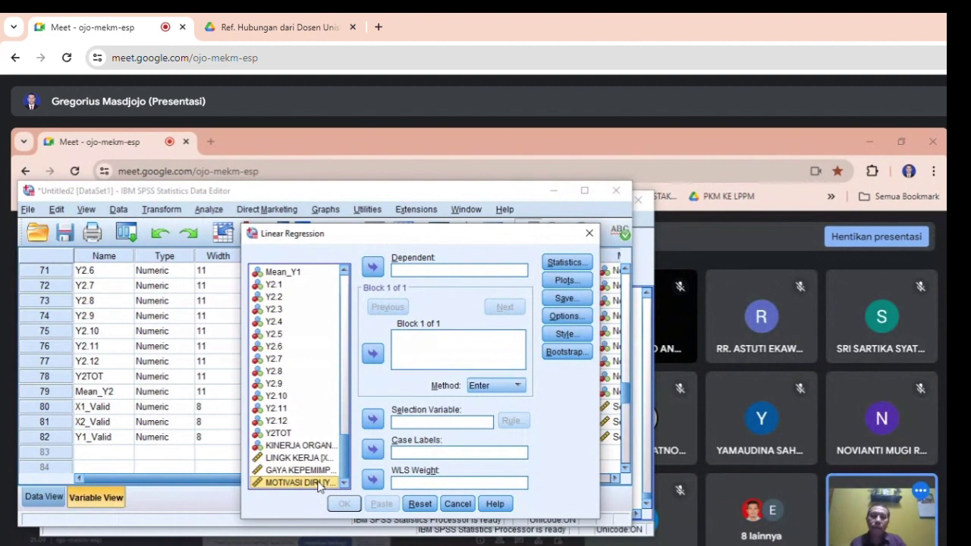
pyautogui.click(373, 268)
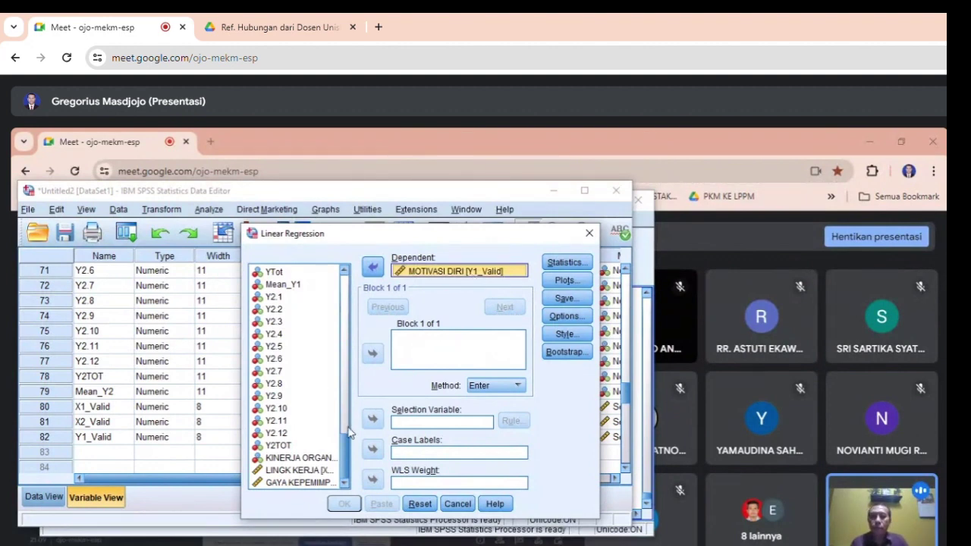
# Add KINERJA ORGANISASI and LINGK KERJA [X1_Valid] as independent variables in the first block
pyautogui.click(312, 459)
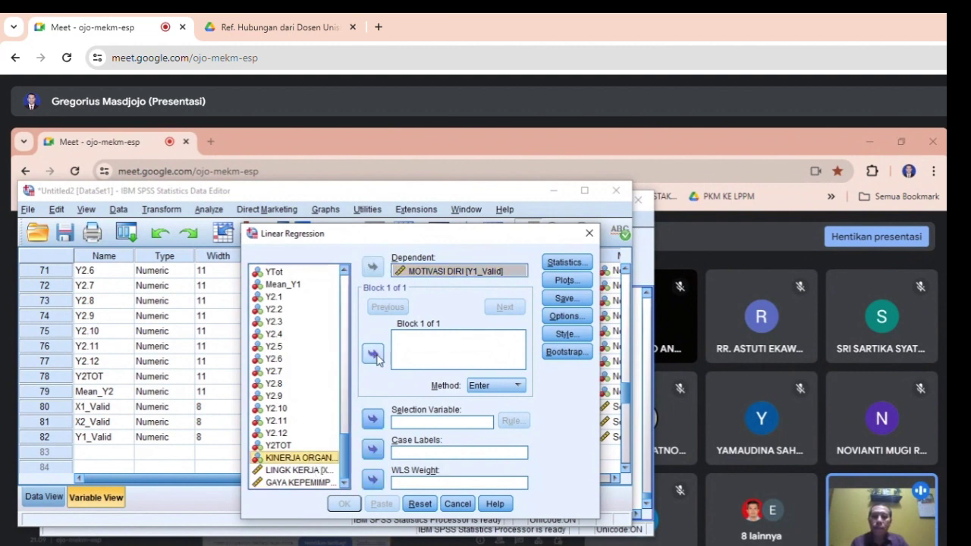
pyautogui.click(374, 355)
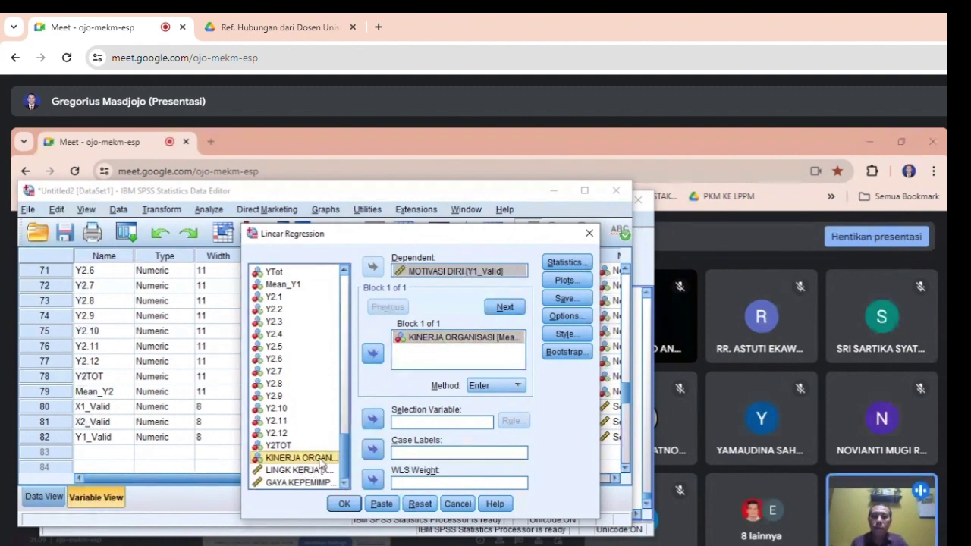
pyautogui.click(317, 471)
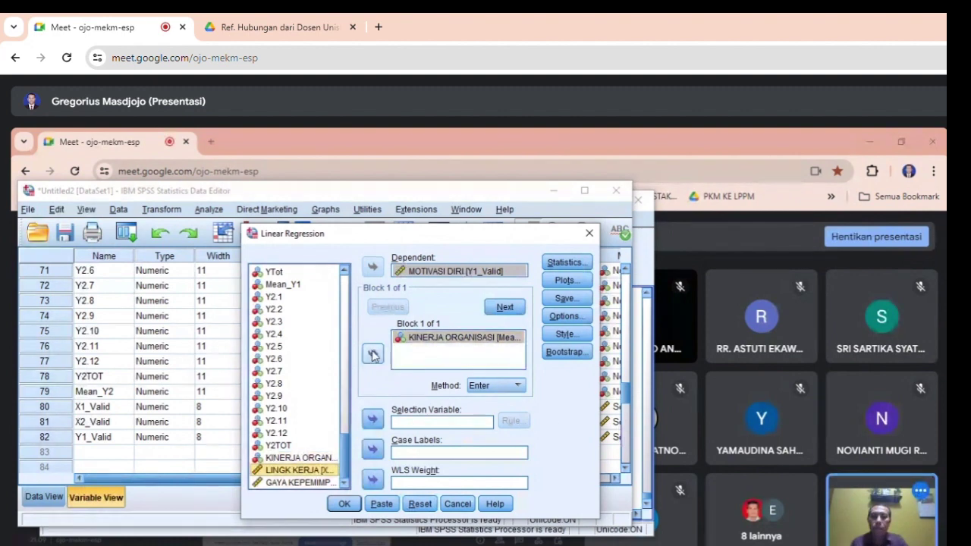
pyautogui.click(372, 356)
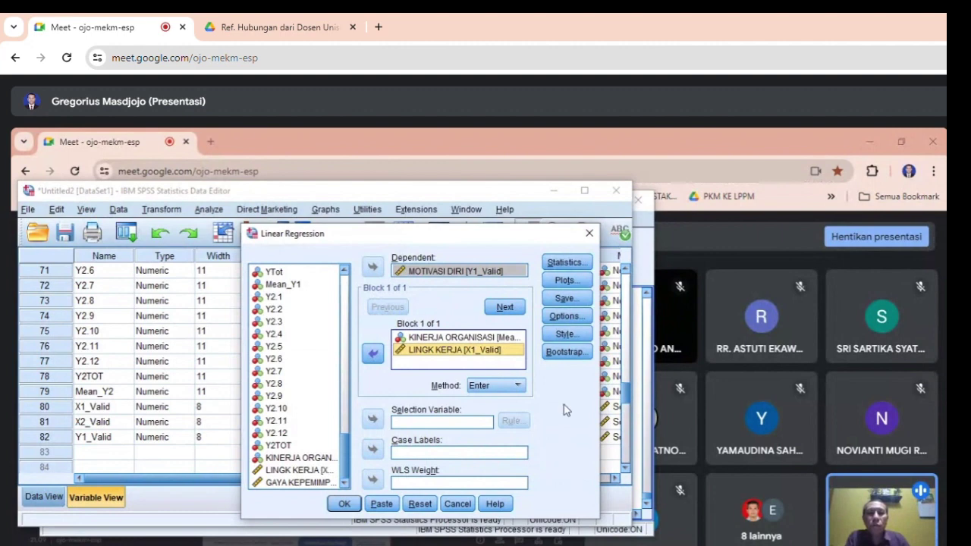
# Include collinearity diagnostics in the regression statistics
pyautogui.click(573, 266)
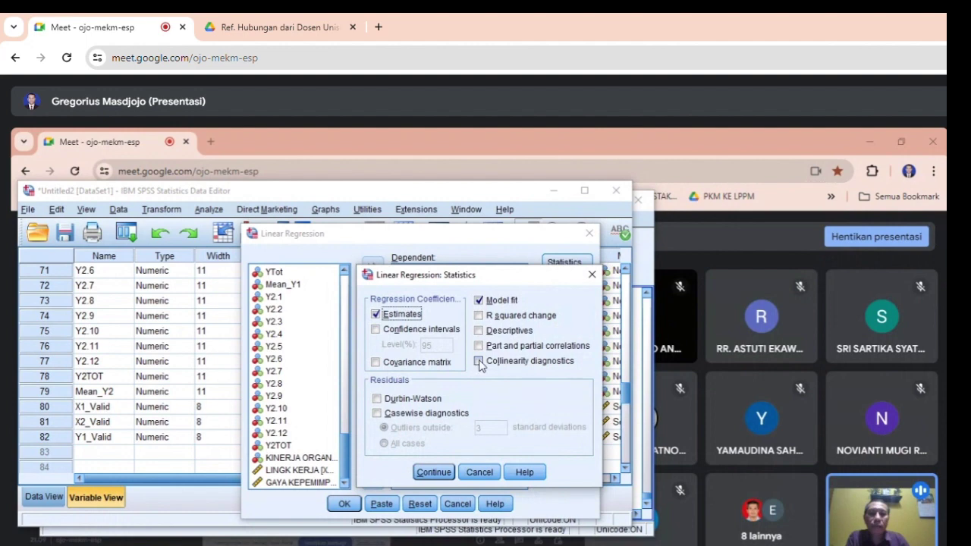
pyautogui.click(506, 363)
pyautogui.click(433, 473)
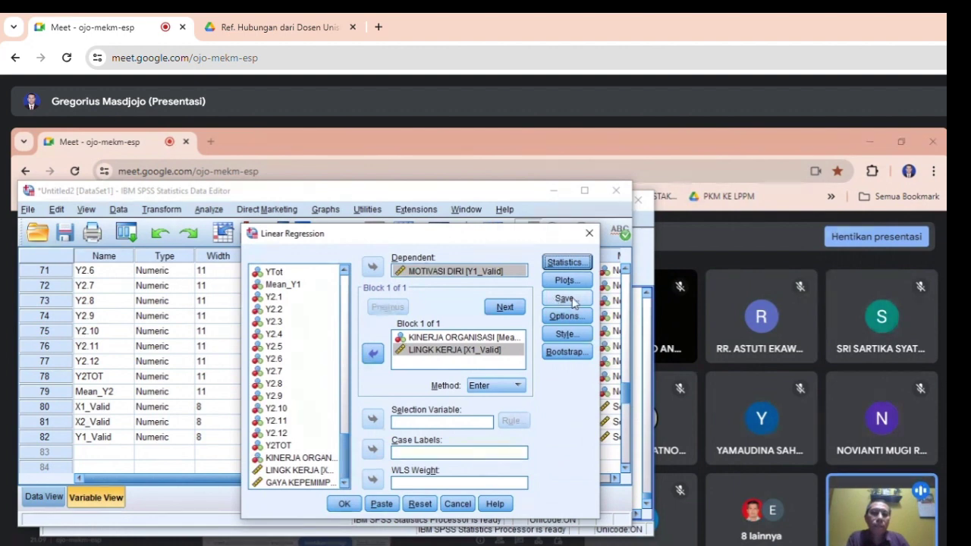
# Set the regression to save unstandardized and standardized residuals as new variables
pyautogui.click(565, 299)
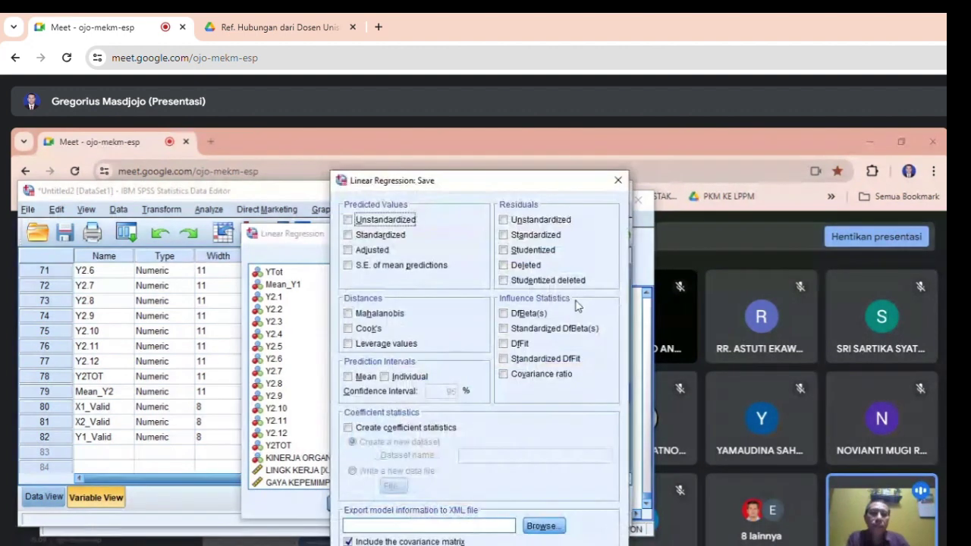
pyautogui.click(504, 220)
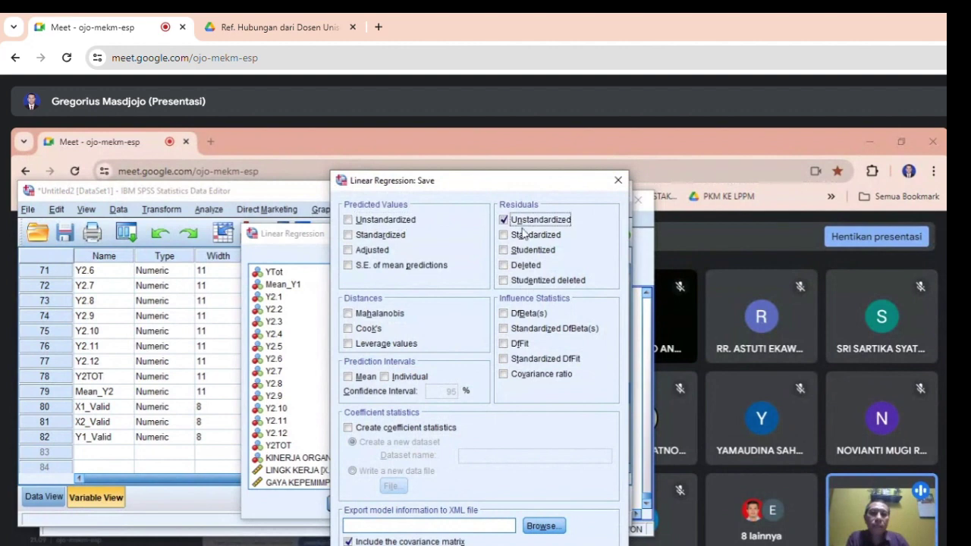
pyautogui.click(504, 236)
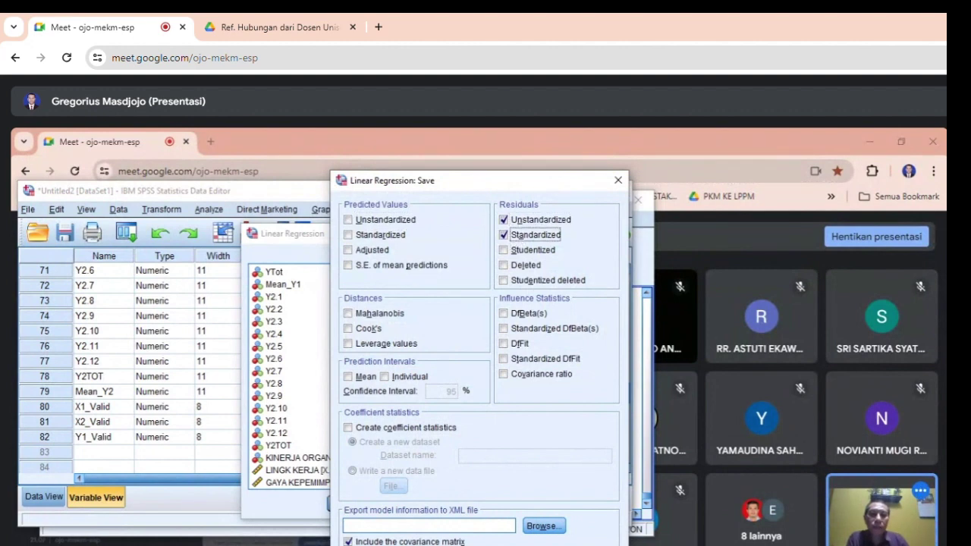
pyautogui.press('Return')
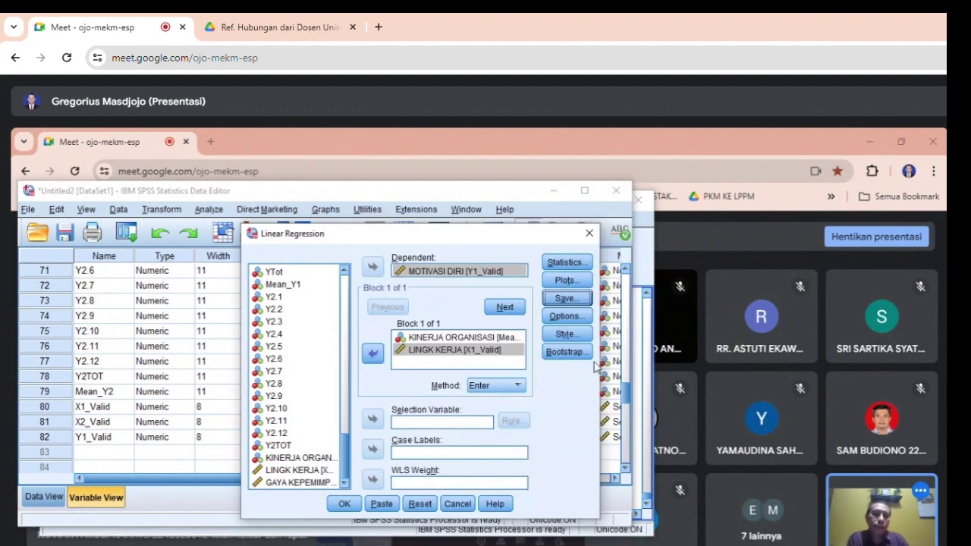
# Run the regression and review its Model Summary, ANOVA and Coefficients tables in the output
pyautogui.click(344, 506)
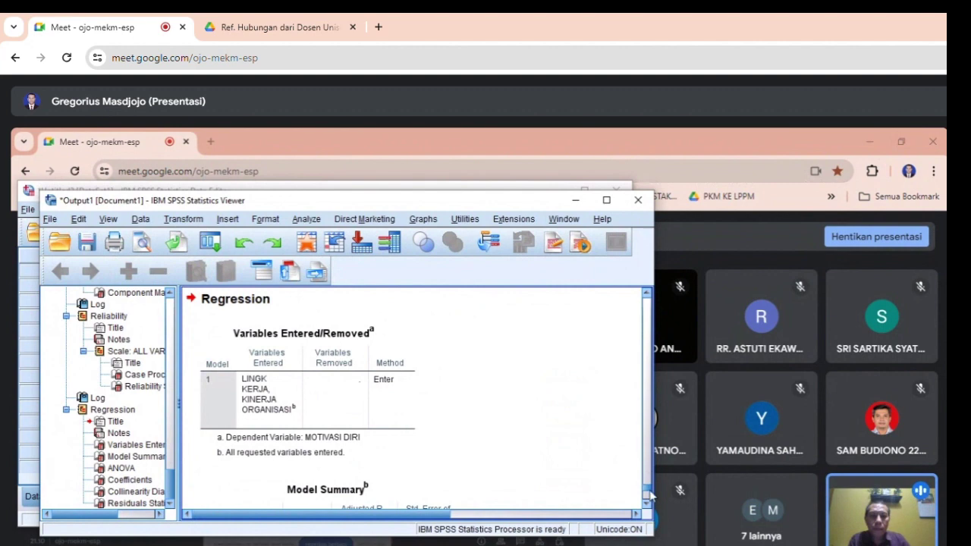
pyautogui.scroll(-3, 647, 507)
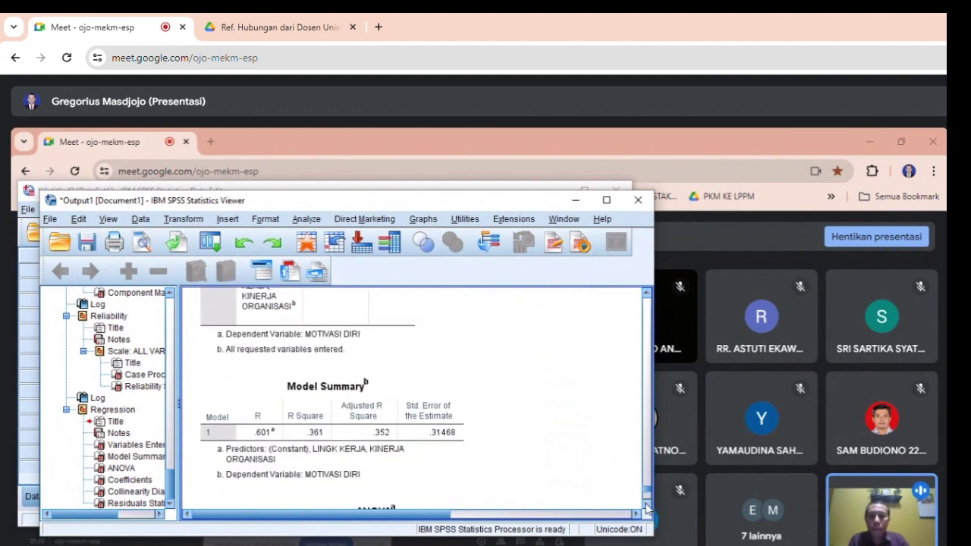
pyautogui.scroll(-1, 647, 507)
pyautogui.scroll(-1, 645, 507)
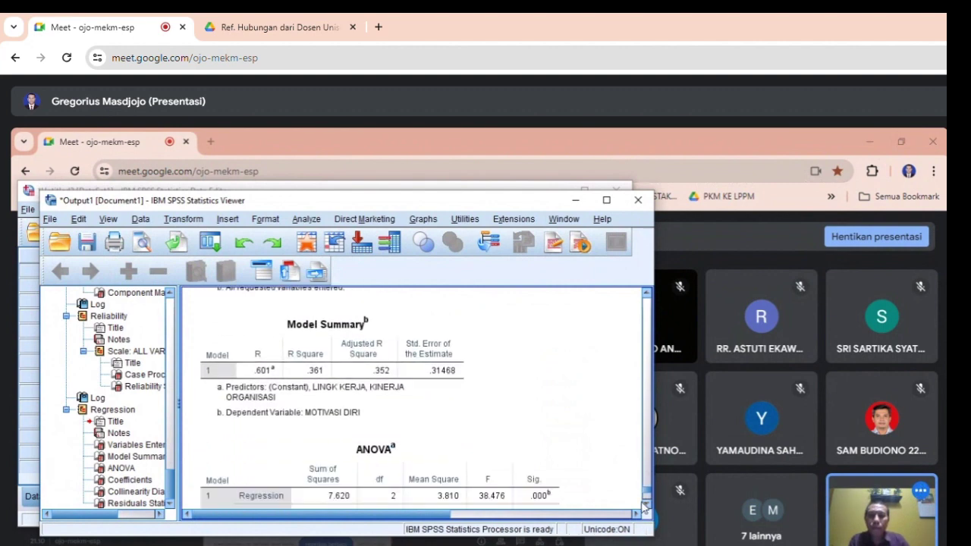
pyautogui.scroll(-1, 646, 508)
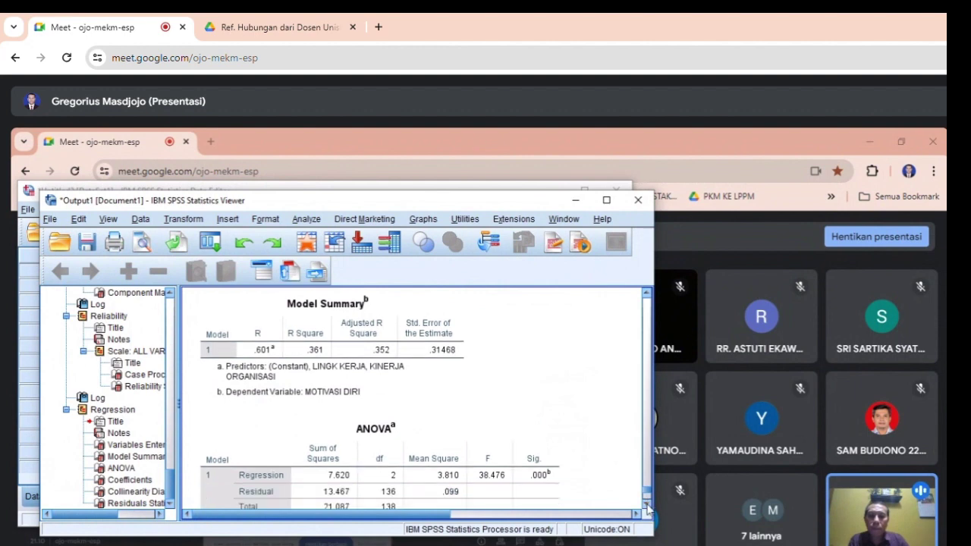
pyautogui.scroll(-4, 647, 507)
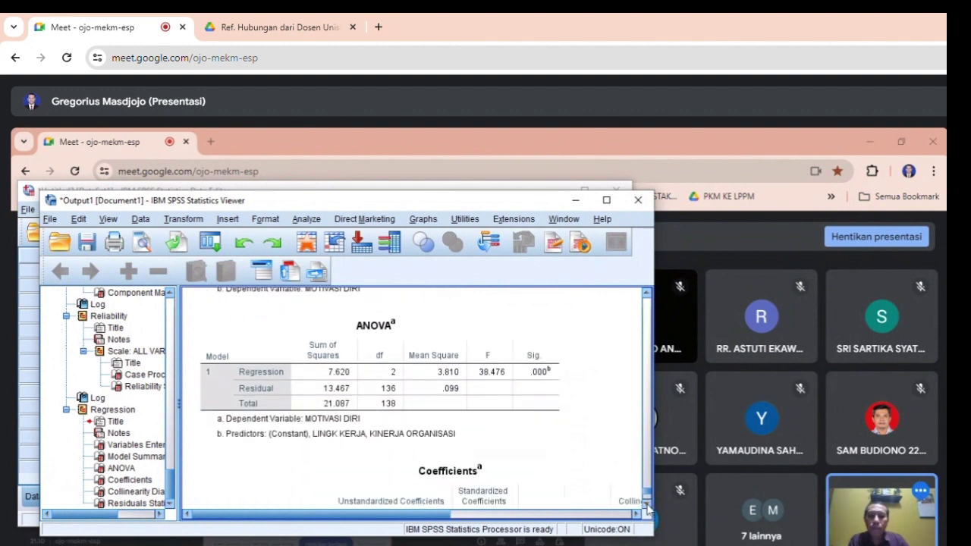
pyautogui.scroll(-6, 646, 507)
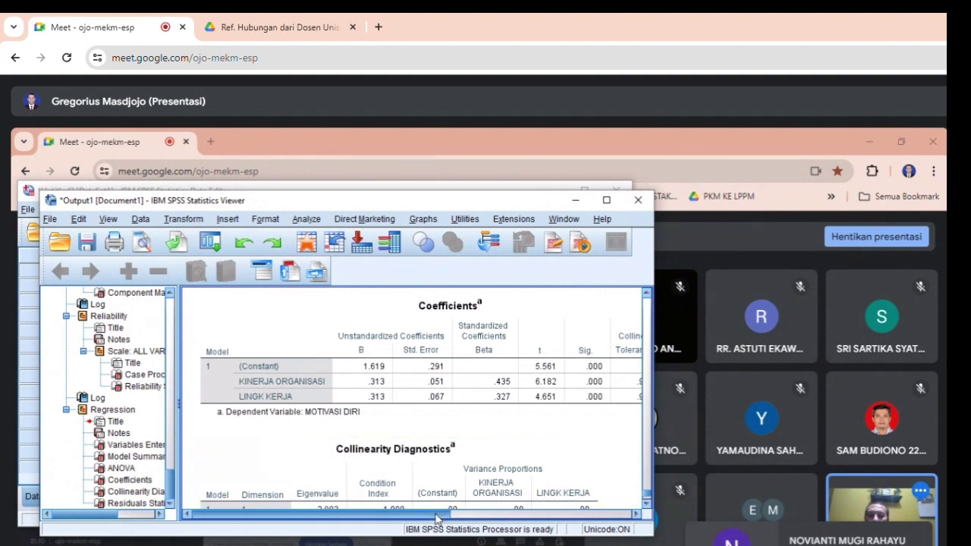
pyautogui.moveTo(437, 518)
pyautogui.mouseDown()
pyautogui.moveTo(478, 523)
pyautogui.moveTo(439, 520)
pyautogui.mouseUp()
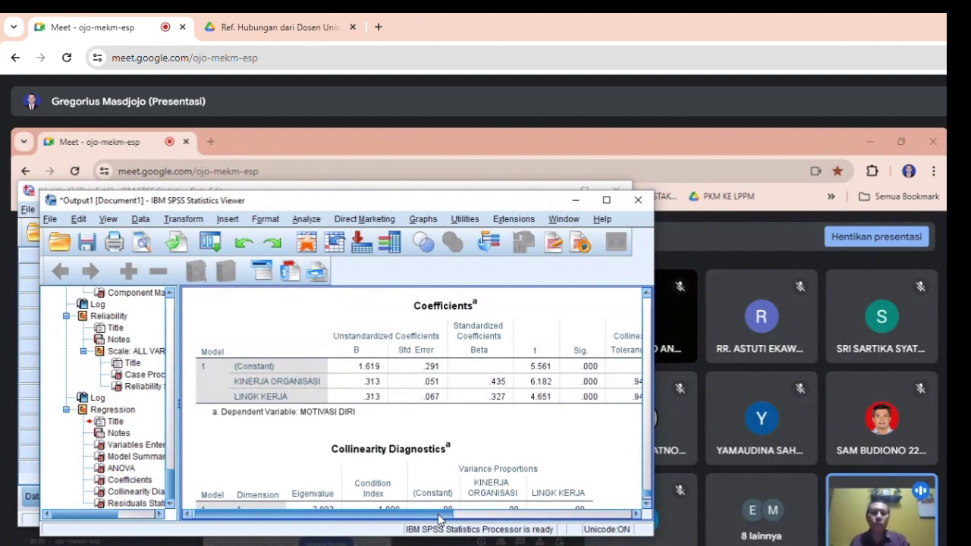
# Examine the MOTIVASI DIRI regression's coefficients, Model Summary and ANOVA significance, returning to the Coefficients table
pyautogui.click(463, 383)
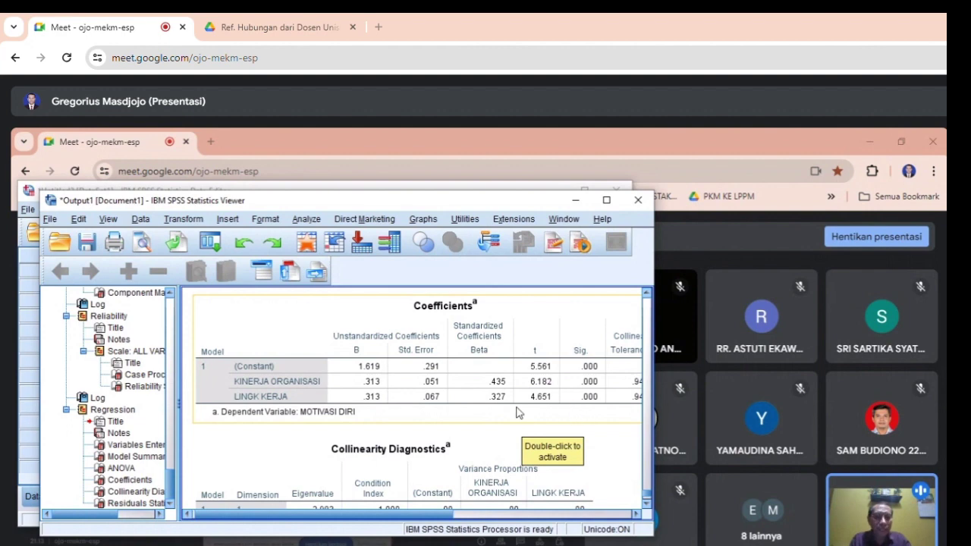
pyautogui.scroll(2, 507, 422)
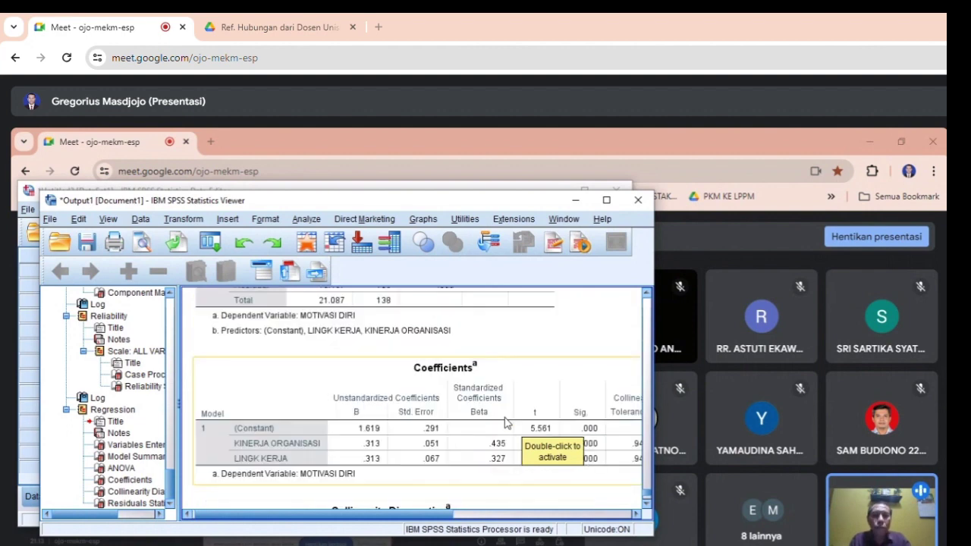
pyautogui.scroll(3, 506, 419)
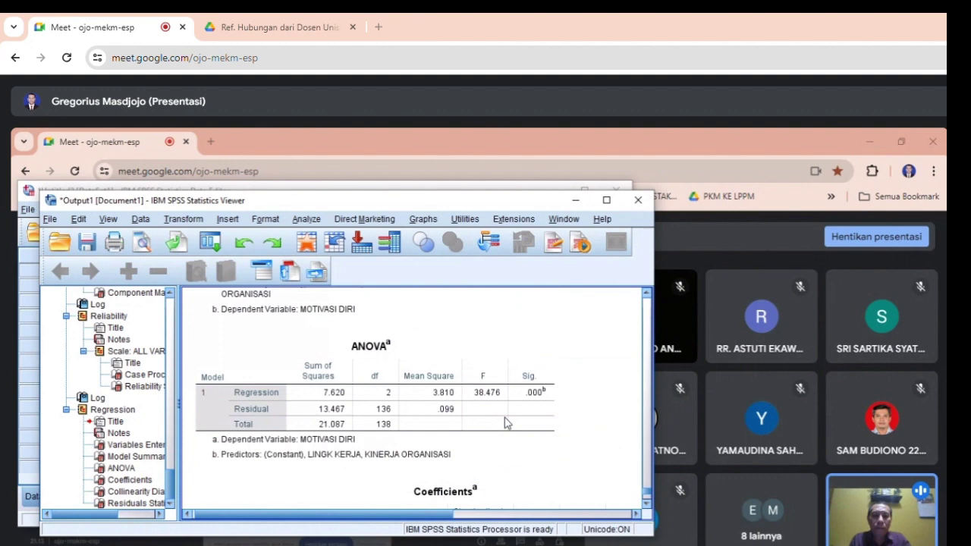
pyautogui.scroll(2, 379, 387)
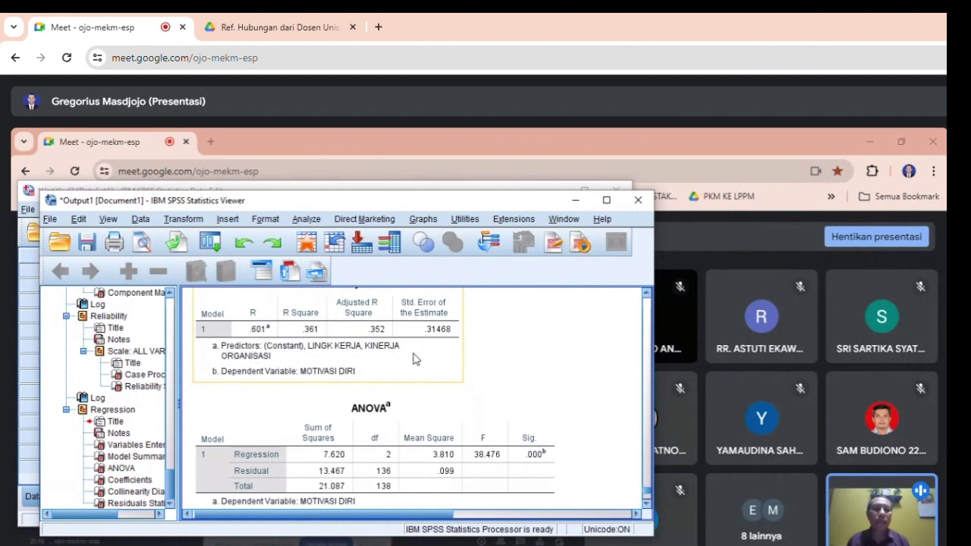
pyautogui.click(324, 406)
pyautogui.click(578, 463)
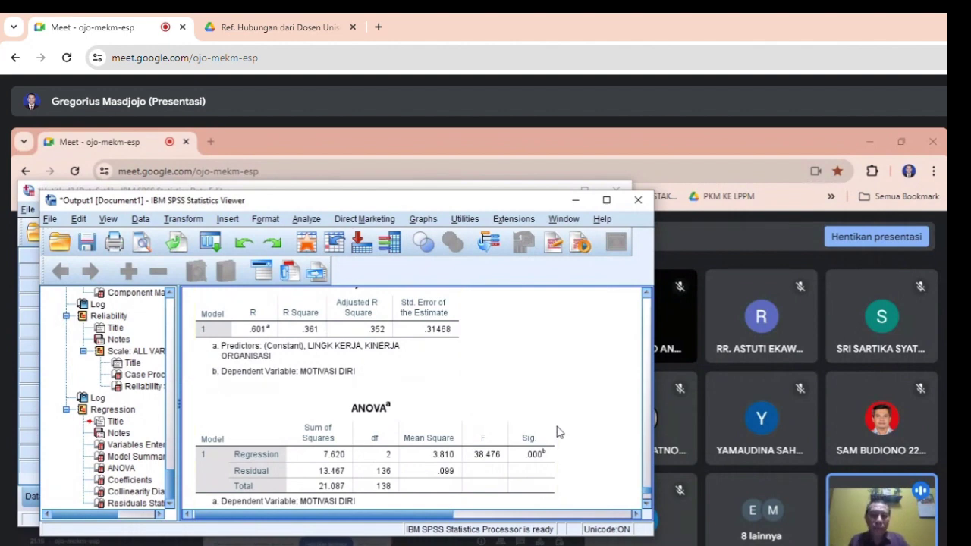
pyautogui.click(509, 415)
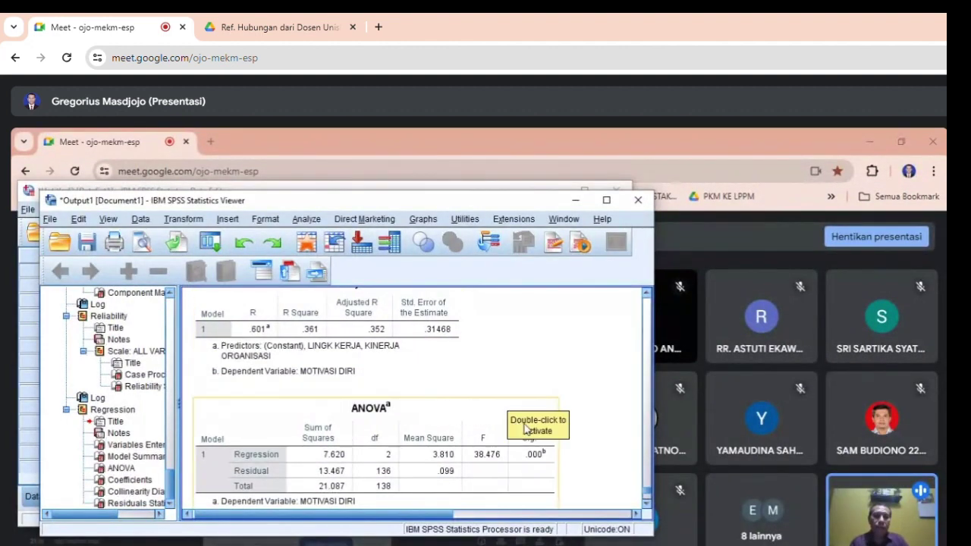
pyautogui.scroll(-3, 513, 462)
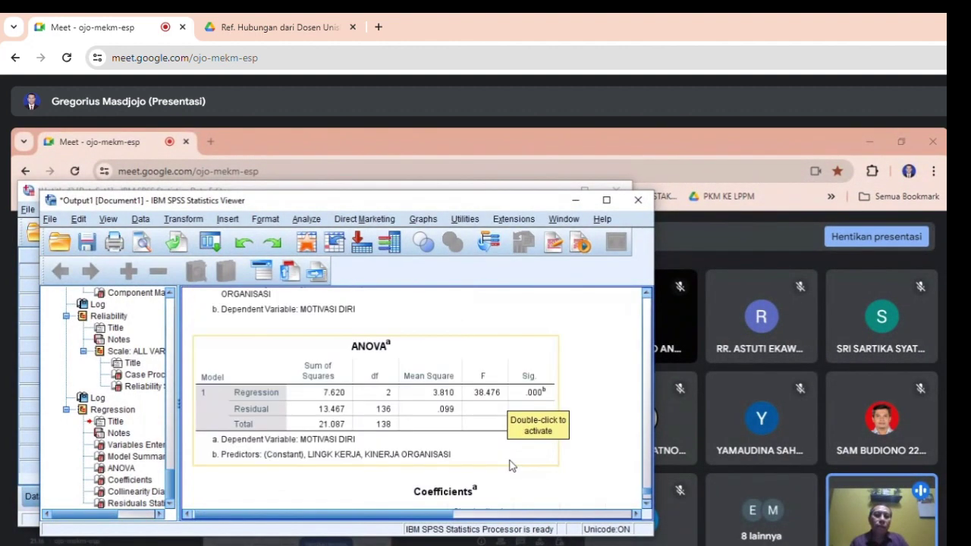
pyautogui.scroll(-2, 512, 466)
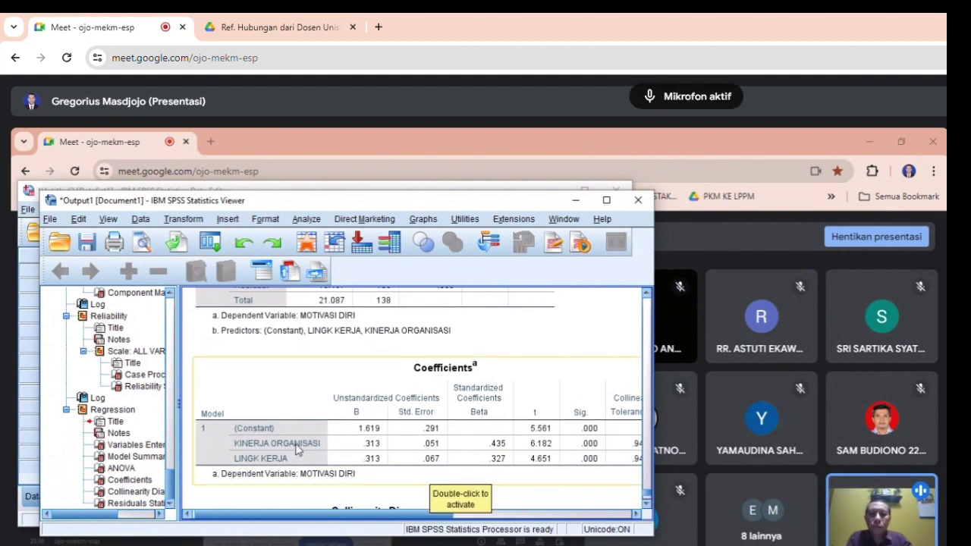
# Reopen Linear Regression and remove KINERJA ORGANISASI from the independent variables
pyautogui.click(306, 220)
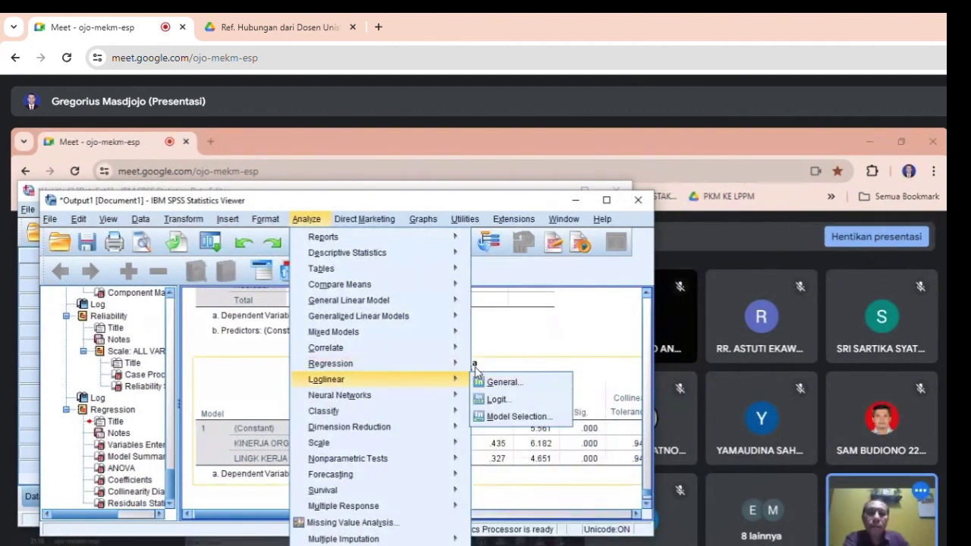
pyautogui.moveTo(459, 368)
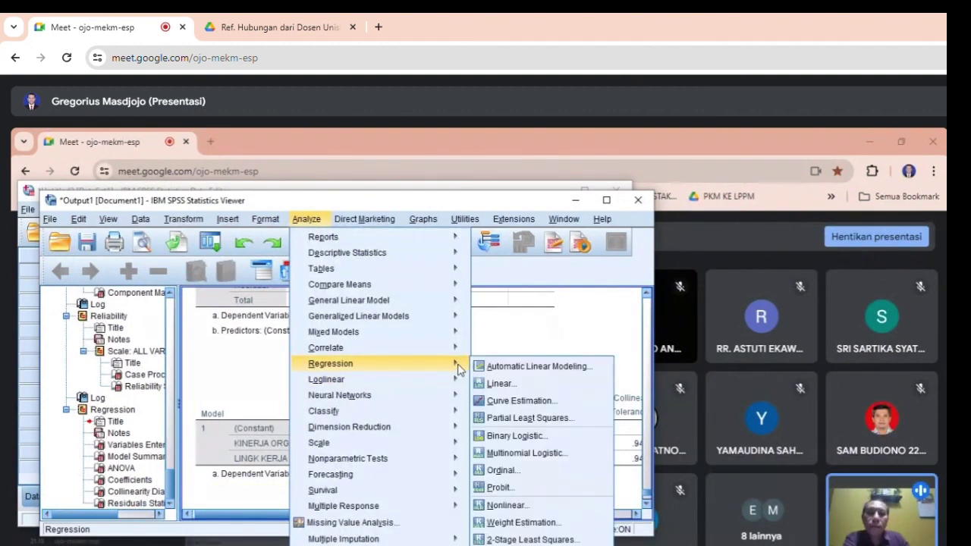
pyautogui.click(499, 384)
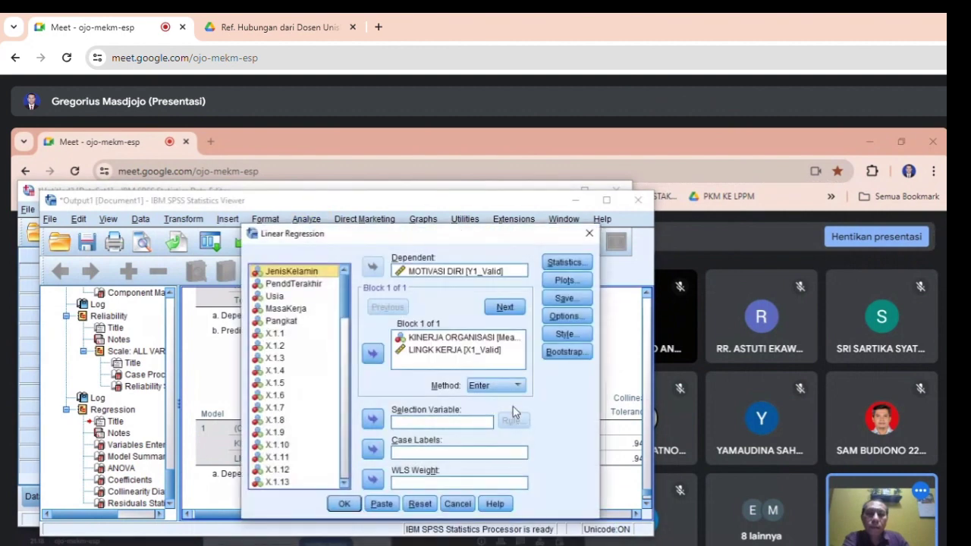
pyautogui.click(462, 339)
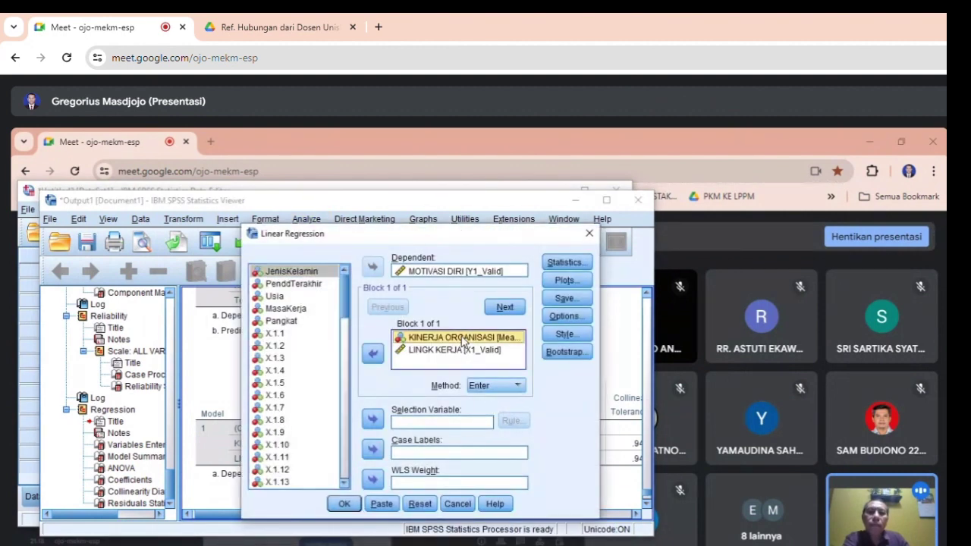
pyautogui.click(374, 355)
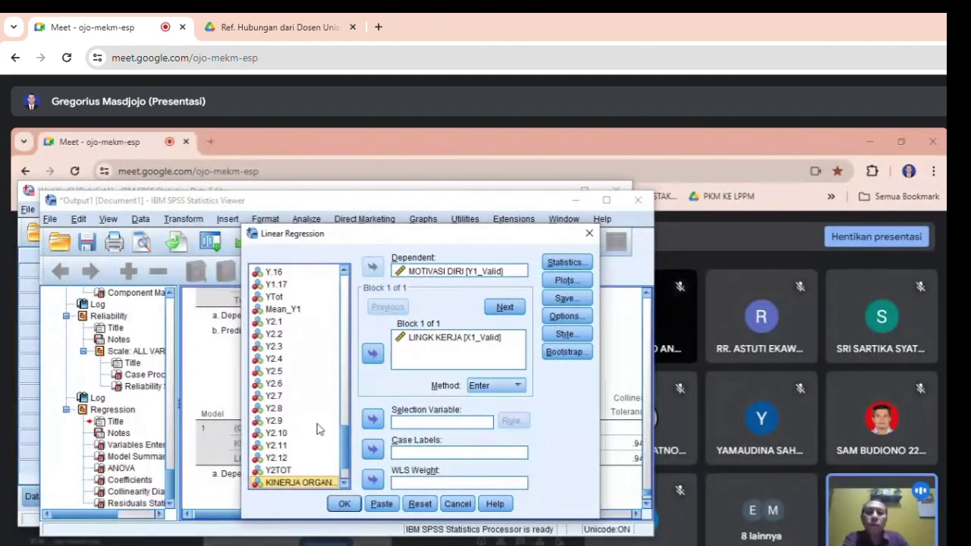
# Add GAYA KEPEMIMPINAN as an independent variable alongside LINGK KERJA and run the regression
pyautogui.scroll(-1, 350, 447)
pyautogui.scroll(-3, 350, 448)
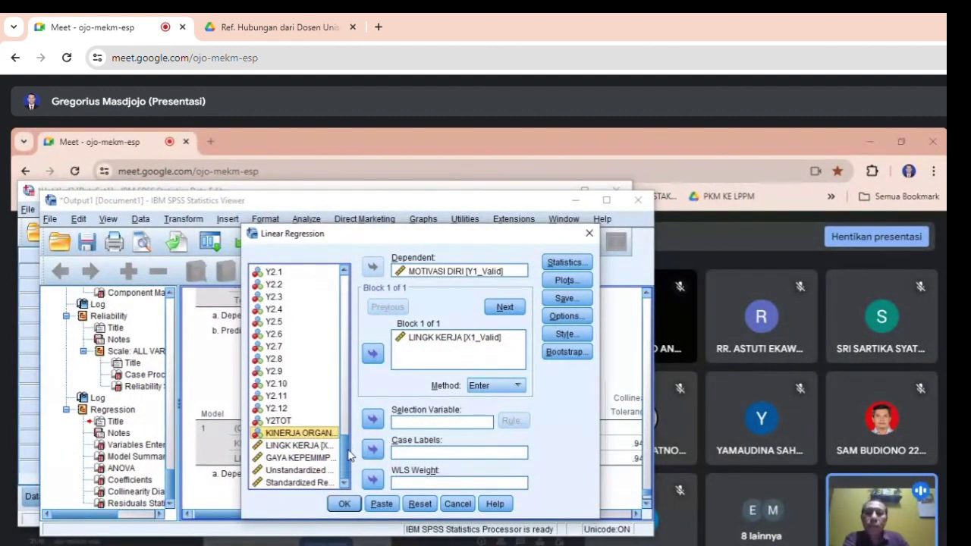
pyautogui.click(317, 459)
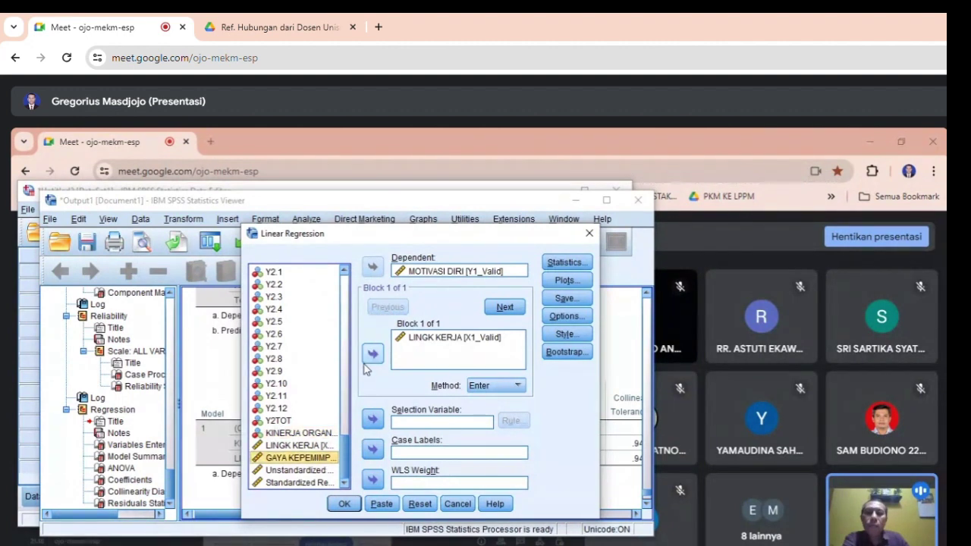
pyautogui.click(372, 354)
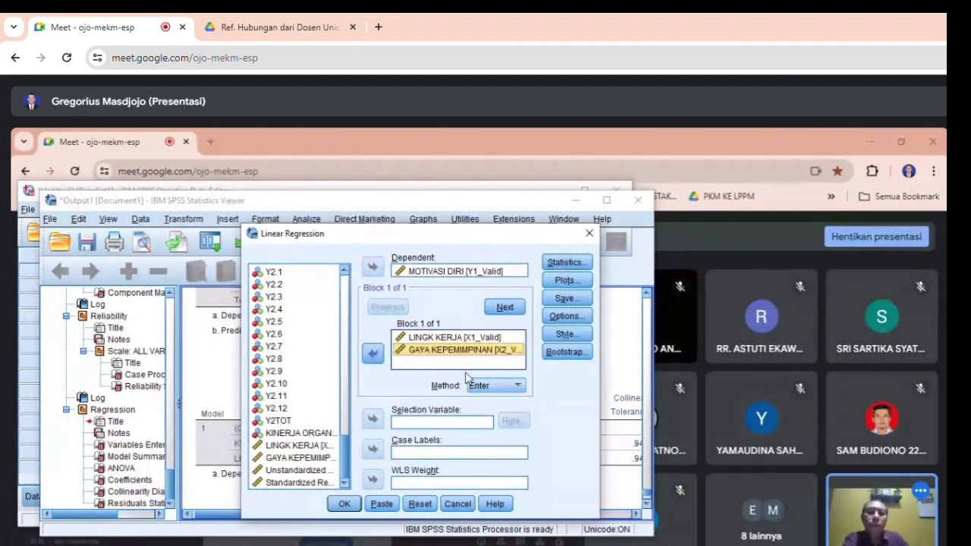
pyautogui.click(345, 506)
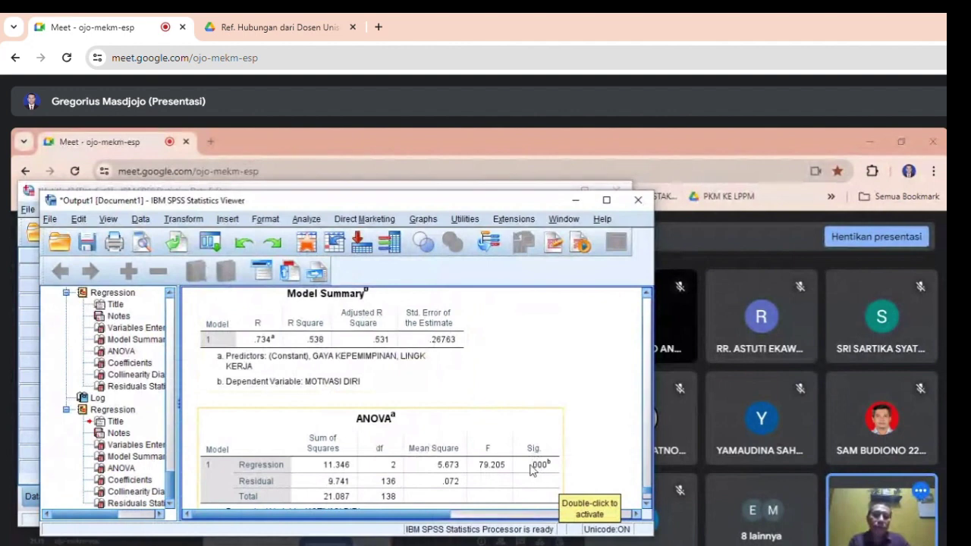
# Examine the new regression's ANOVA and Coefficients tables and the normality test of the unstandardized residuals
pyautogui.scroll(-2, 534, 470)
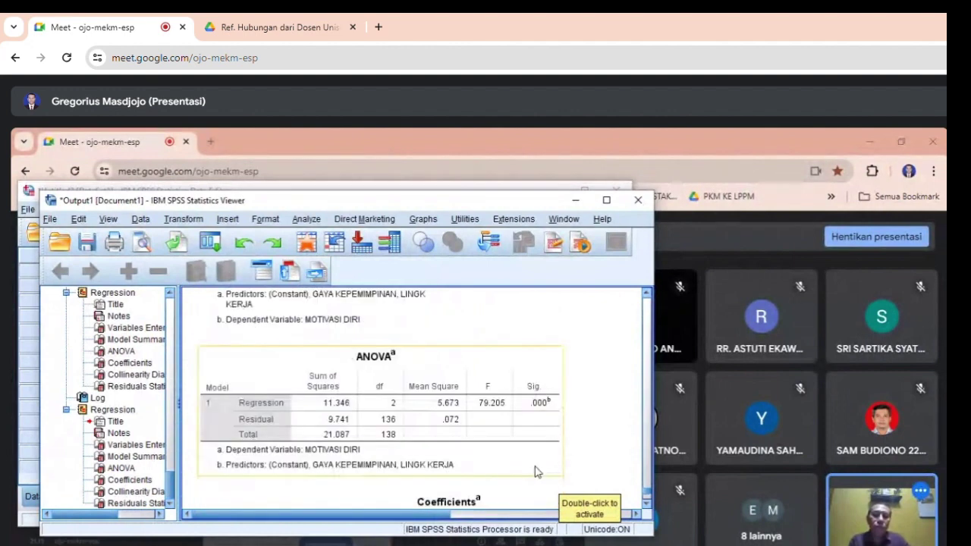
pyautogui.scroll(-2, 532, 448)
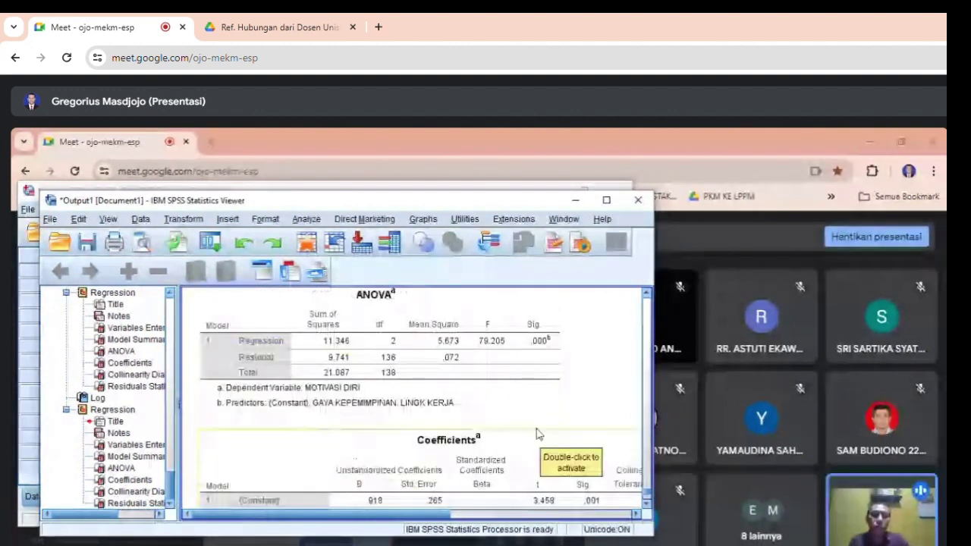
pyautogui.scroll(-2, 577, 485)
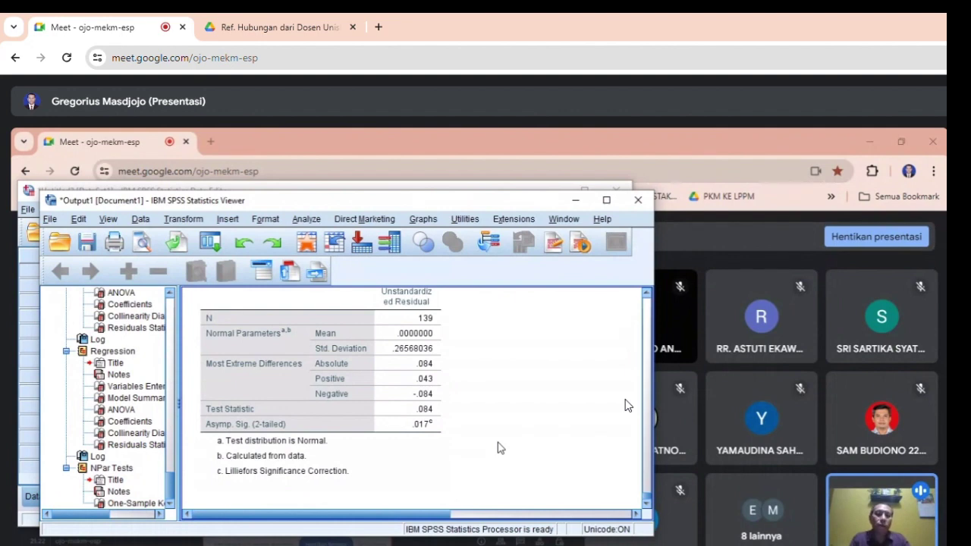
pyautogui.scroll(1, 508, 436)
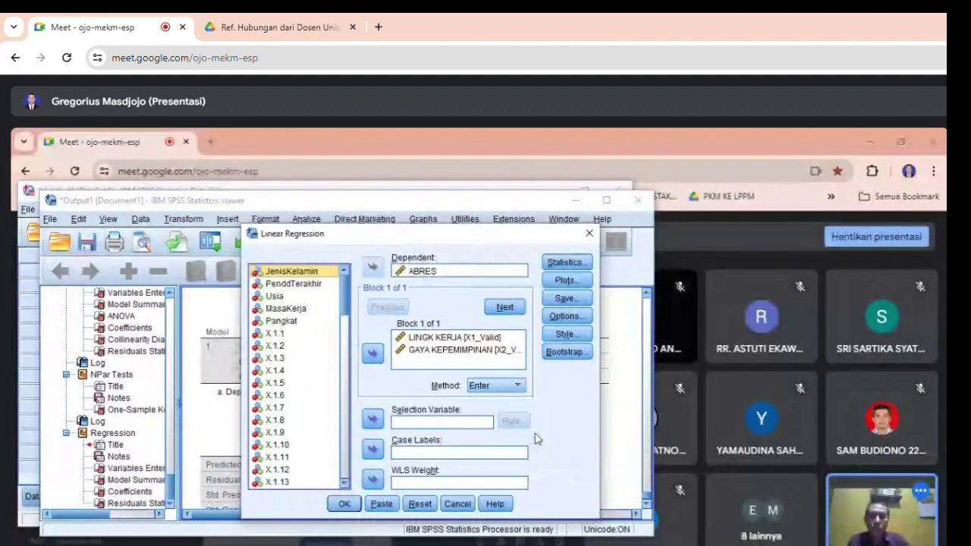
# Replace ABRES with KINERJA ORGANISASI as the dependent variable in Linear Regression
pyautogui.click(421, 271)
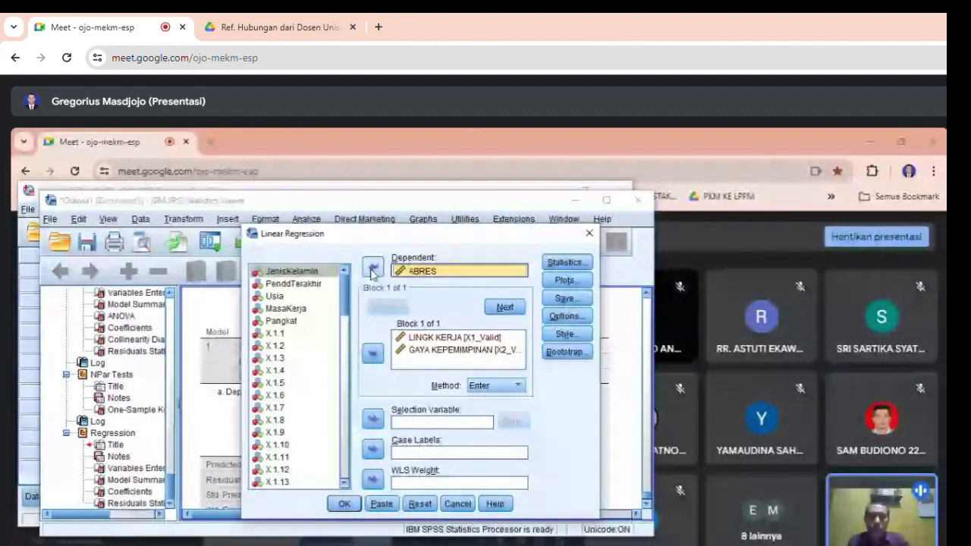
pyautogui.click(372, 266)
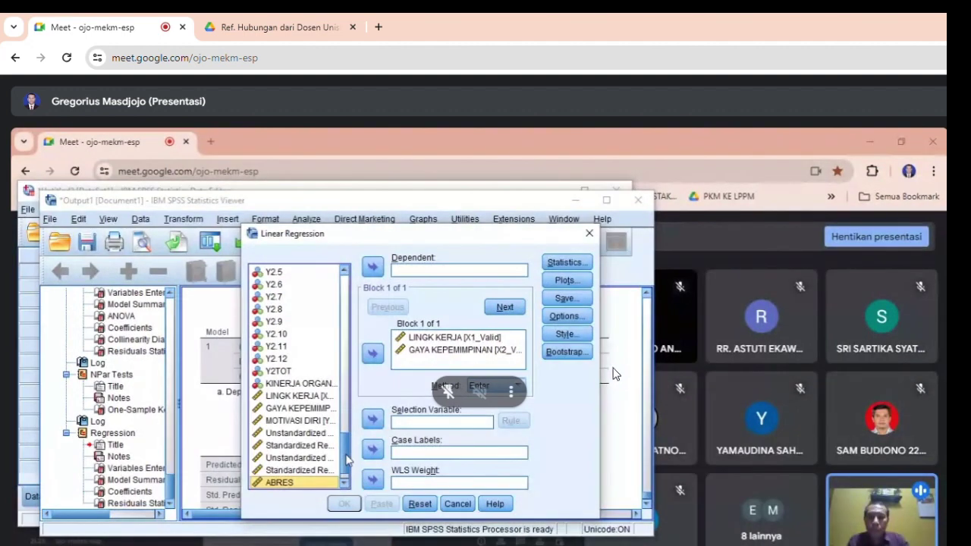
pyautogui.click(300, 383)
pyautogui.click(372, 266)
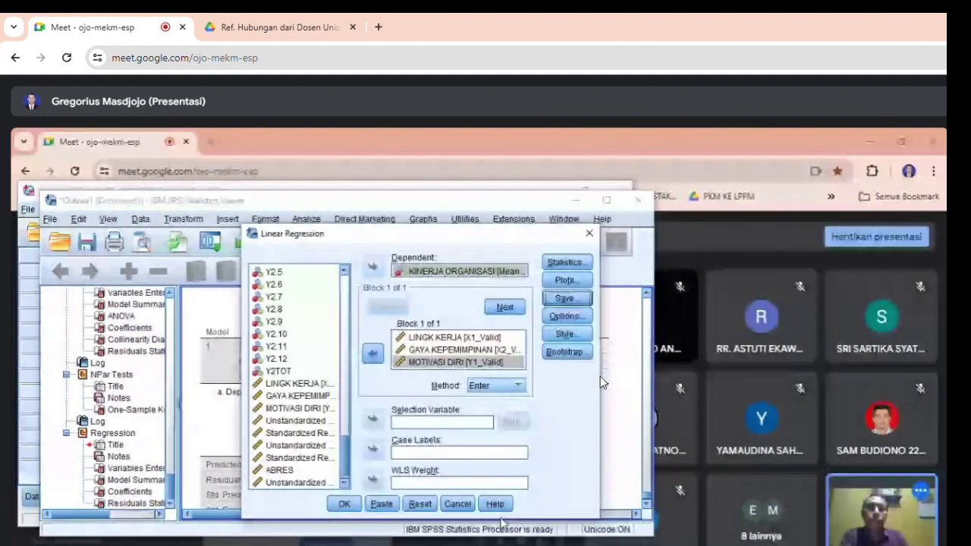
# Run the KINERJA ORGANISASI regression on LINGK KERJA, GAYA KEPEMIMPINAN and MOTIVASI DIRI, and review its Model Summary and ANOVA tables
pyautogui.click(360, 504)
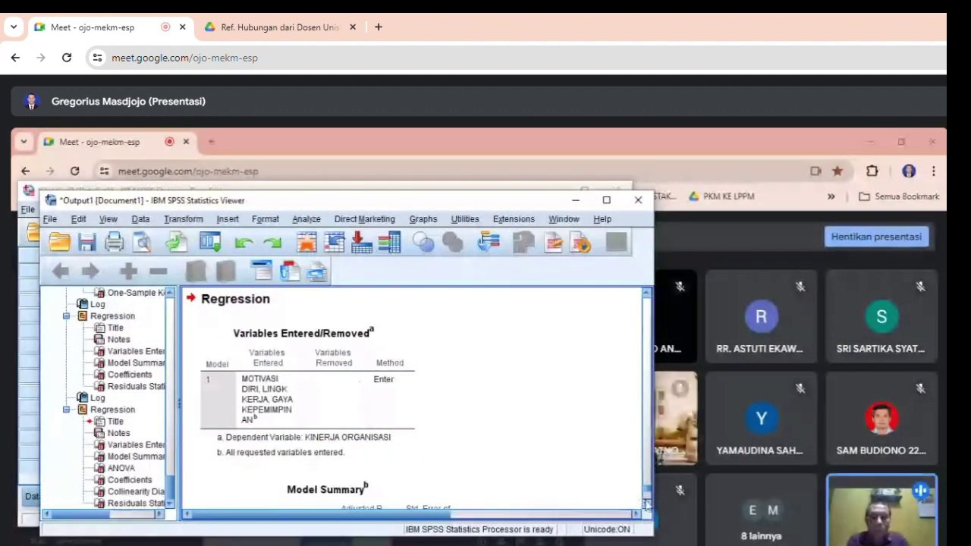
pyautogui.click(646, 503)
pyautogui.scroll(-2, 433, 423)
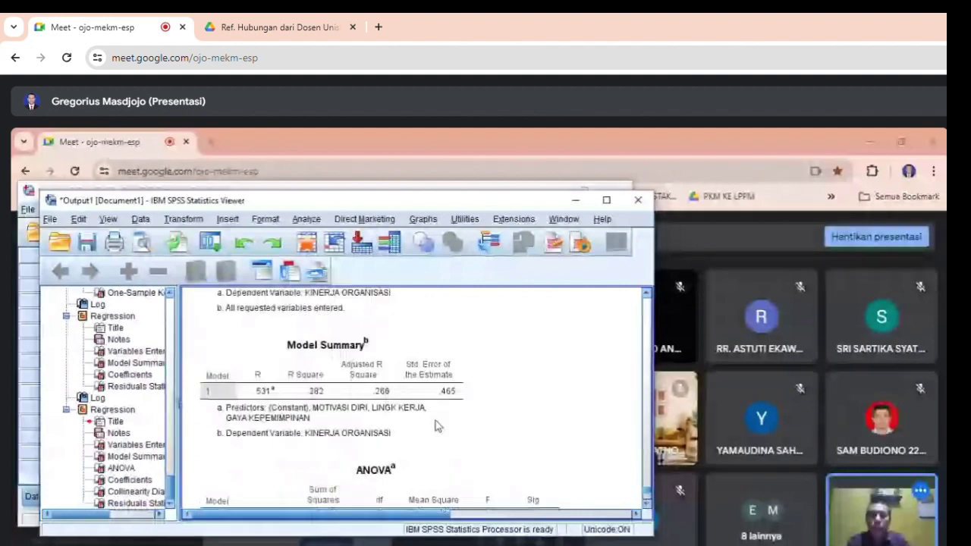
pyautogui.click(440, 414)
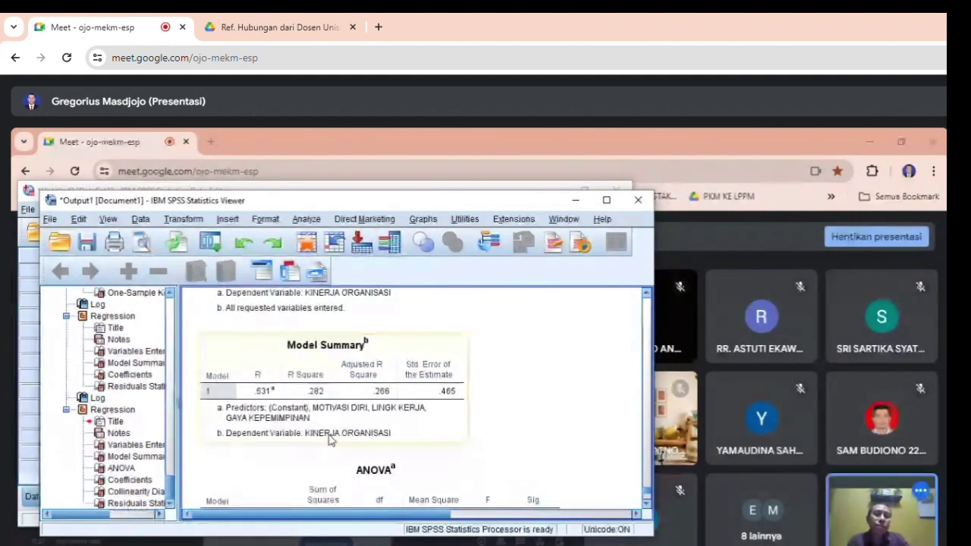
pyautogui.scroll(-3, 391, 431)
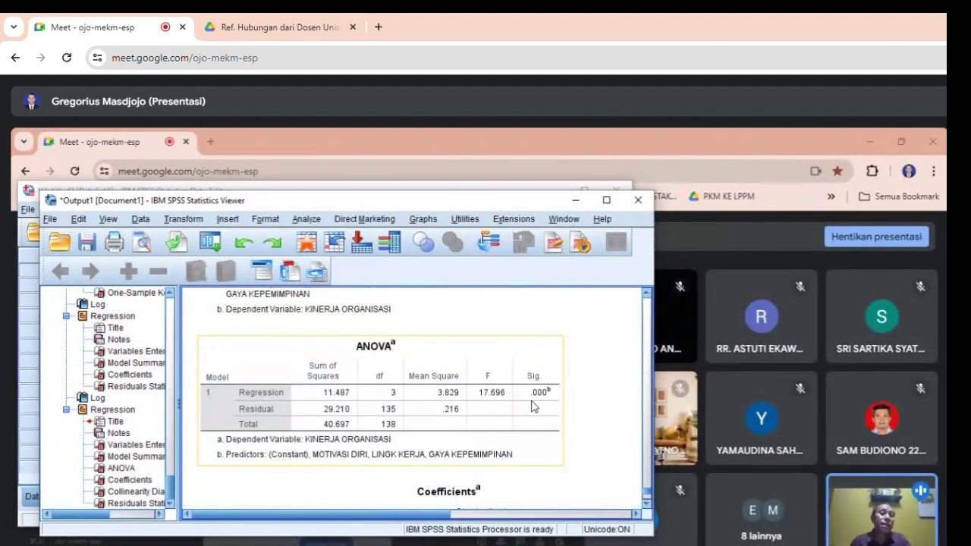
# Examine the KINERJA ORGANISASI regression's Model Summary and Coefficients tables, including the significance values and collinearity statistics for each predictor
pyautogui.scroll(3, 486, 430)
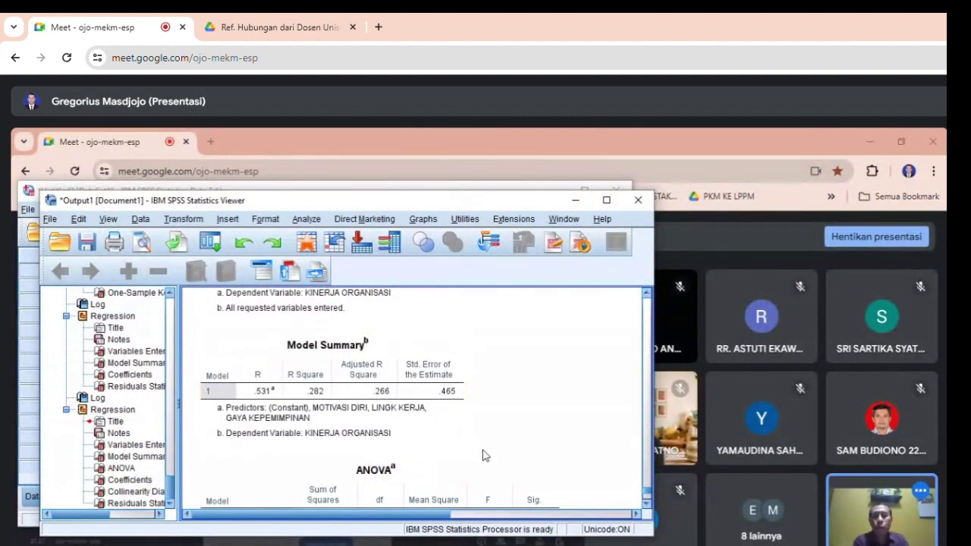
pyautogui.scroll(-8, 474, 464)
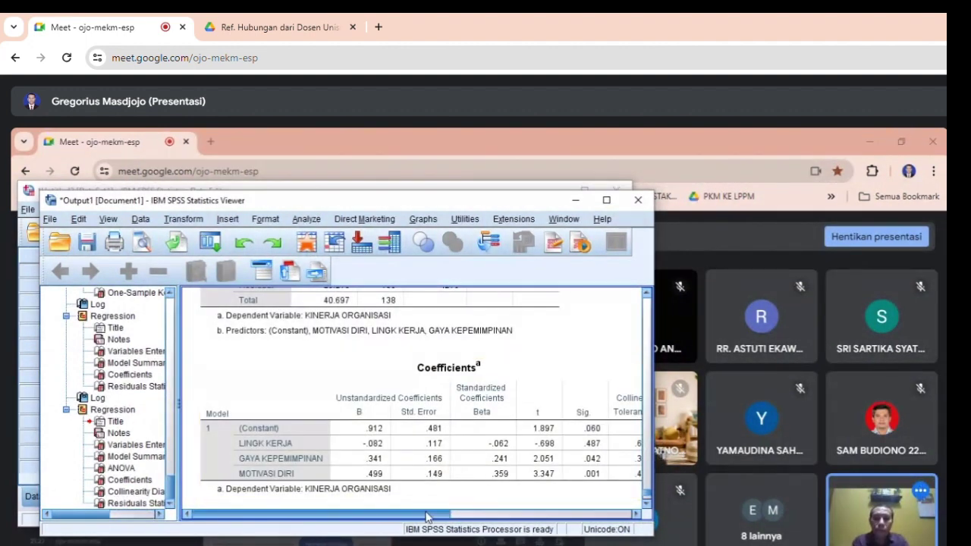
pyautogui.moveTo(425, 520)
pyautogui.mouseDown()
pyautogui.moveTo(456, 520)
pyautogui.moveTo(429, 520)
pyautogui.mouseUp()
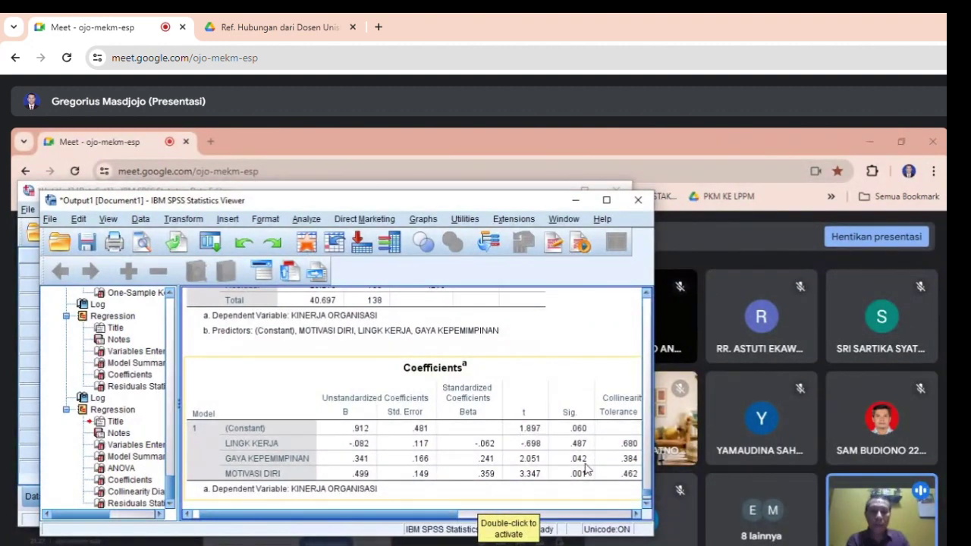
pyautogui.doubleClick(584, 471)
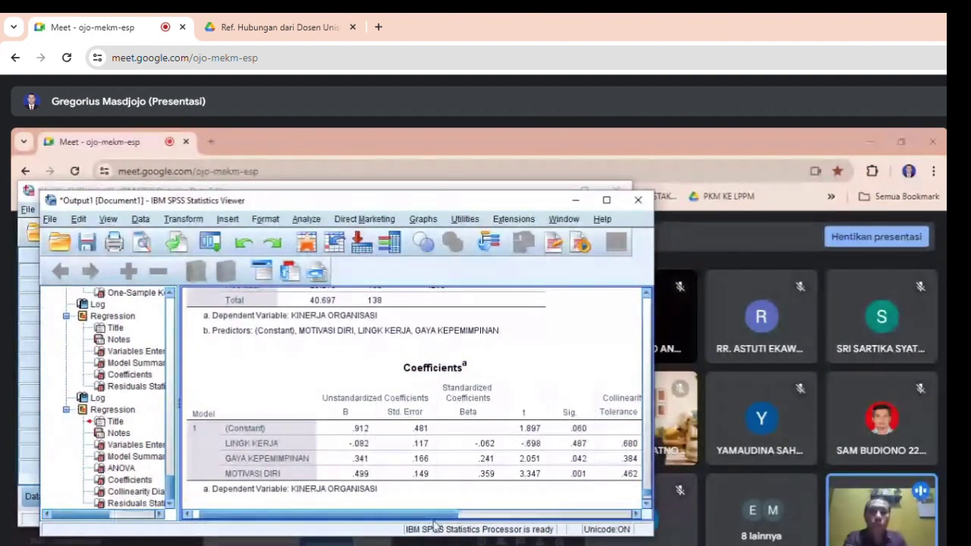
pyautogui.click(469, 446)
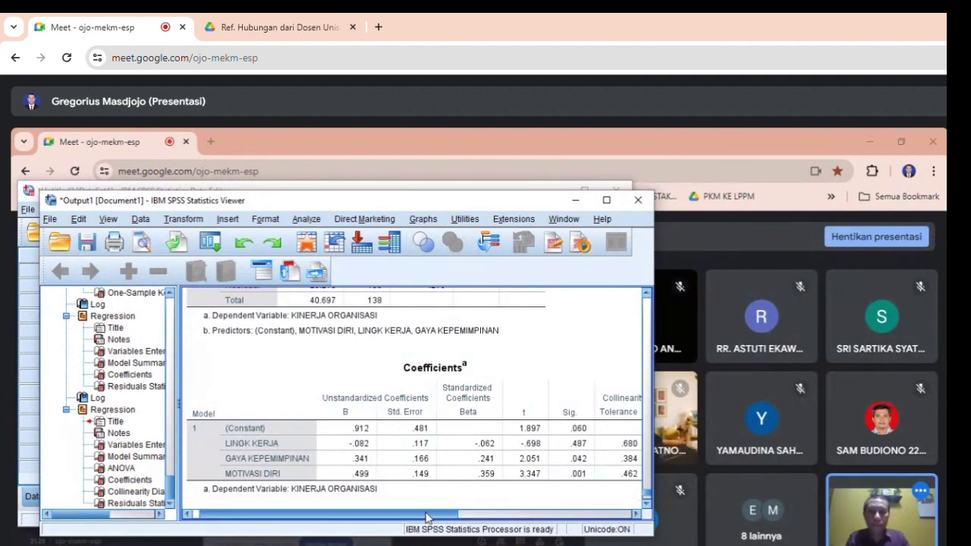
pyautogui.moveTo(426, 518); pyautogui.dragTo(500, 521)
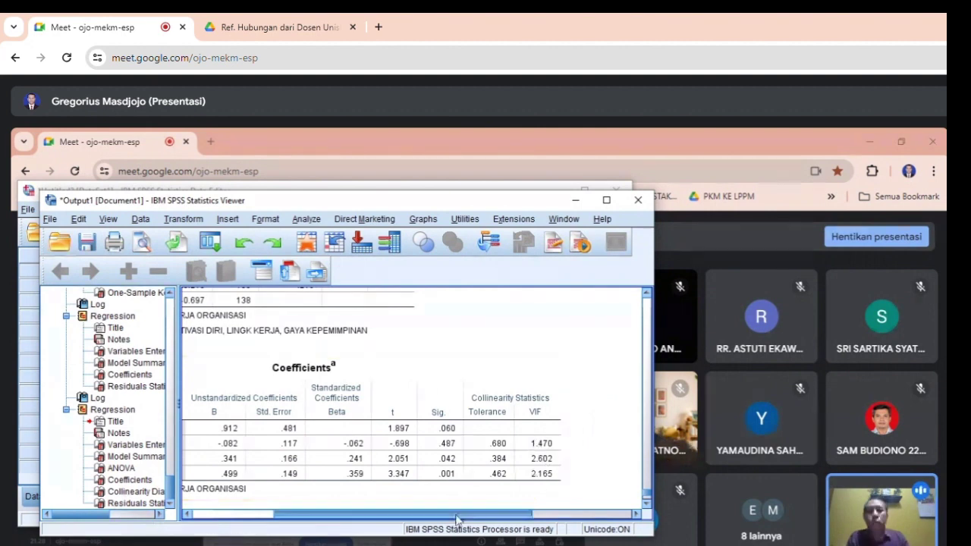
pyautogui.moveTo(459, 520); pyautogui.dragTo(412, 519)
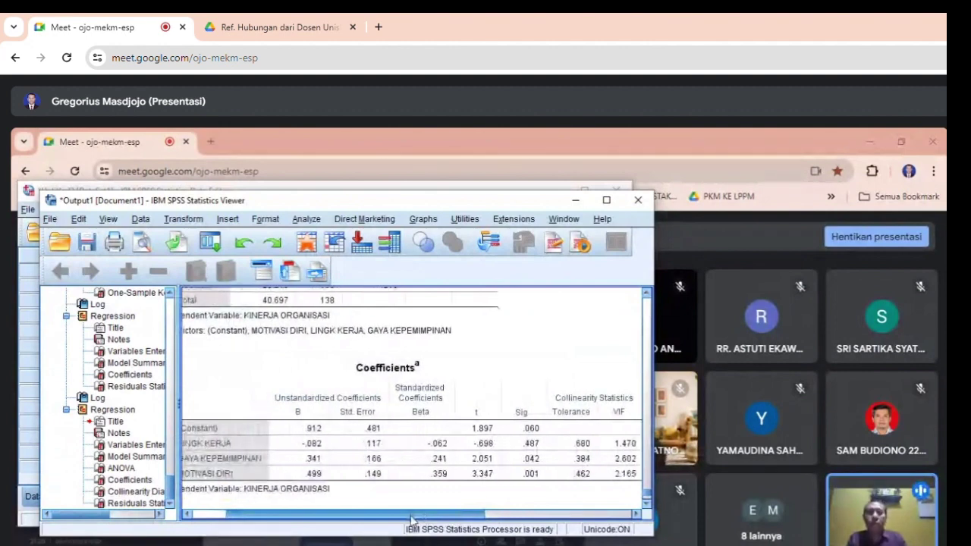
# Open the legacy one-sample Kolmogorov-Smirnov test and remove the previous unstandardized residual from its test variables
pyautogui.click(308, 220)
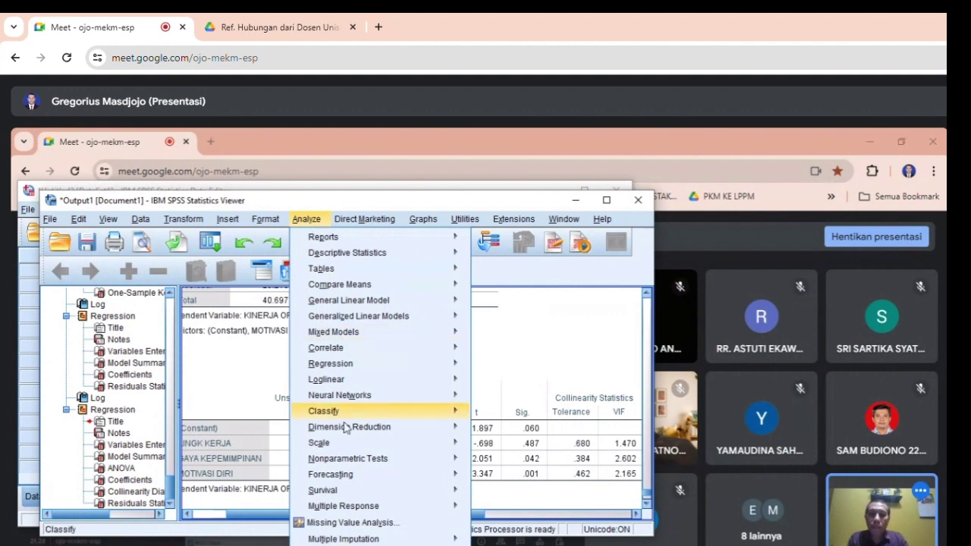
pyautogui.moveTo(349, 464)
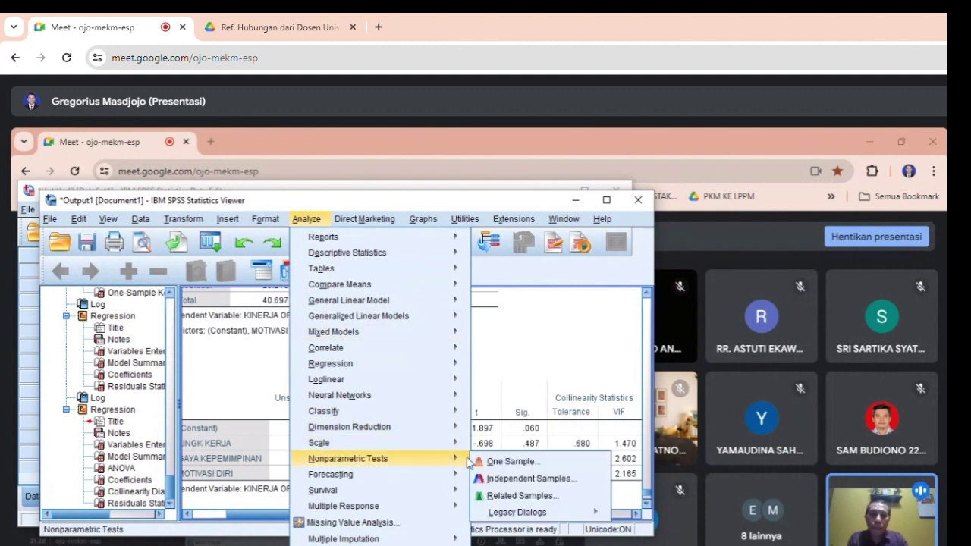
pyautogui.moveTo(537, 519)
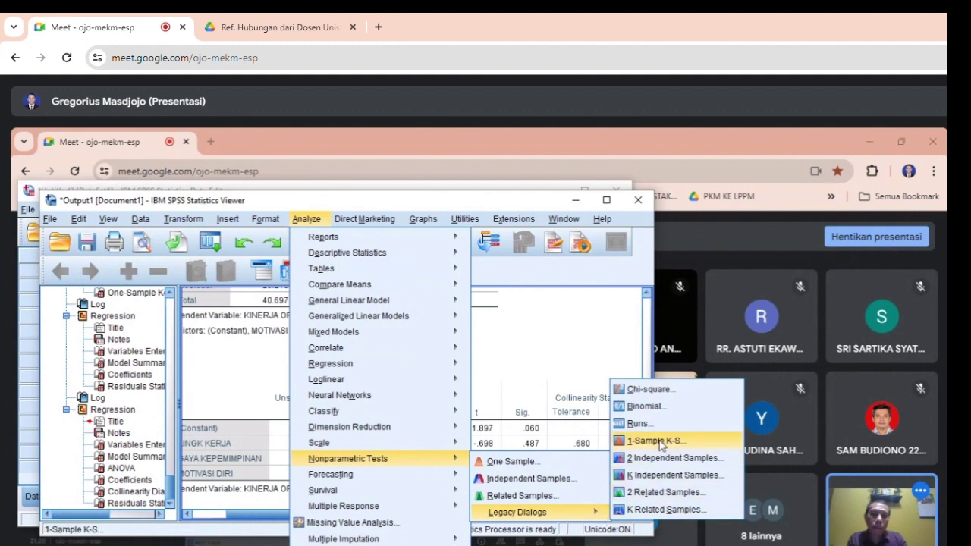
pyautogui.click(657, 440)
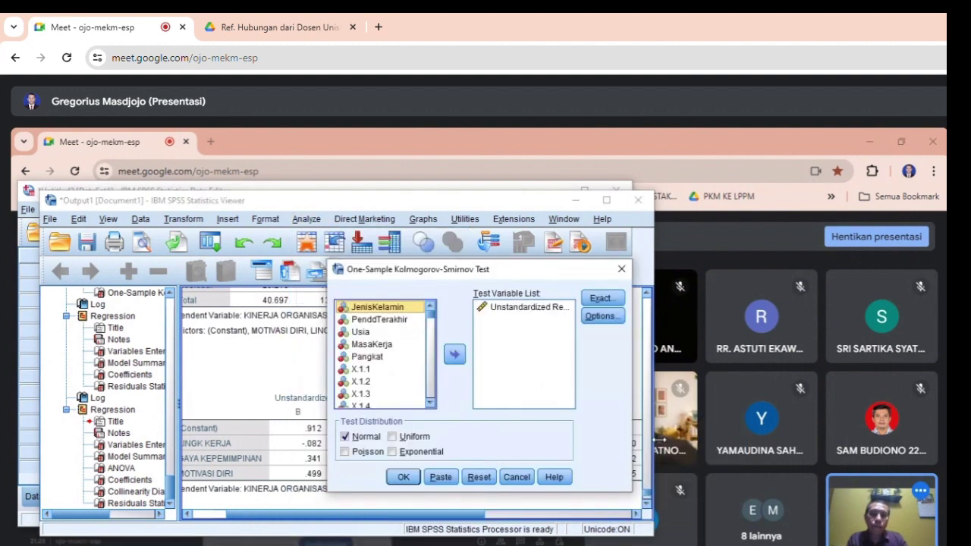
pyautogui.click(524, 307)
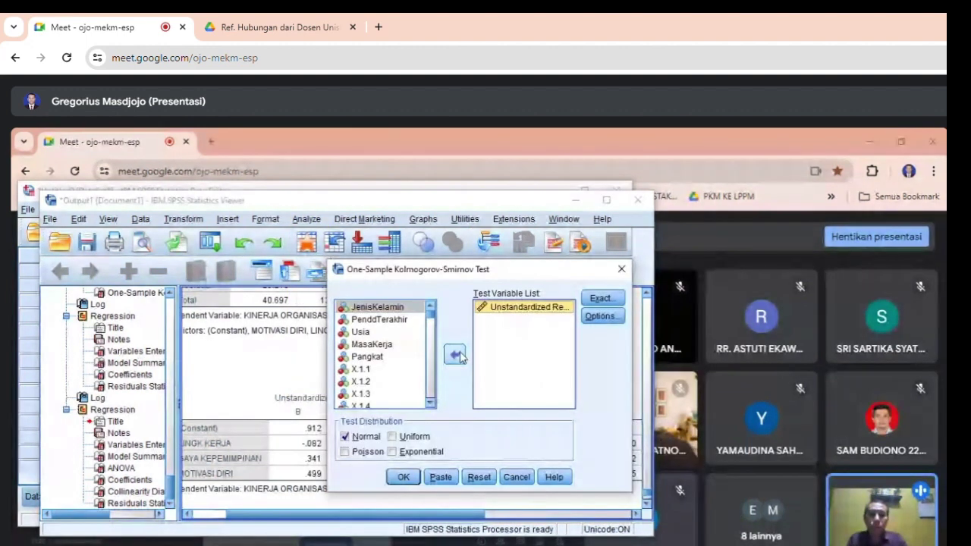
pyautogui.click(457, 355)
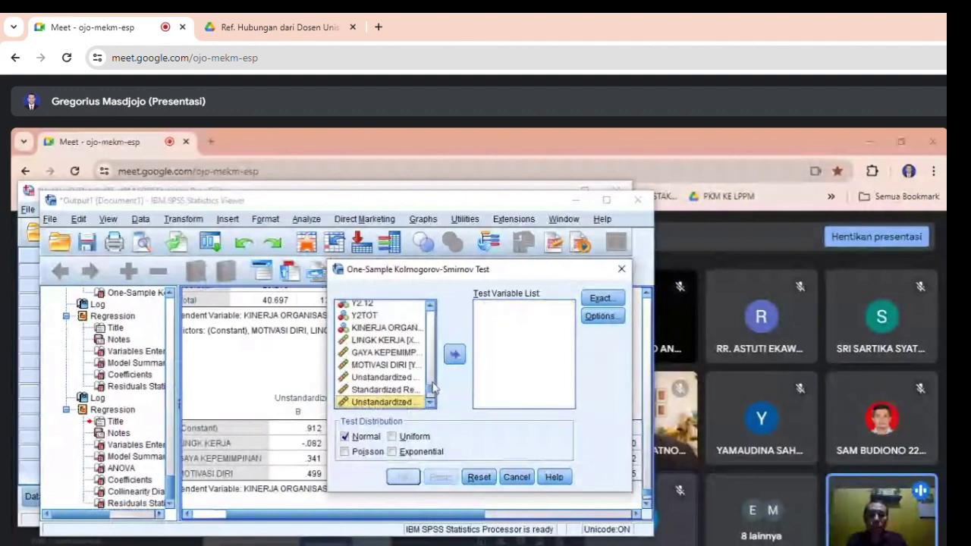